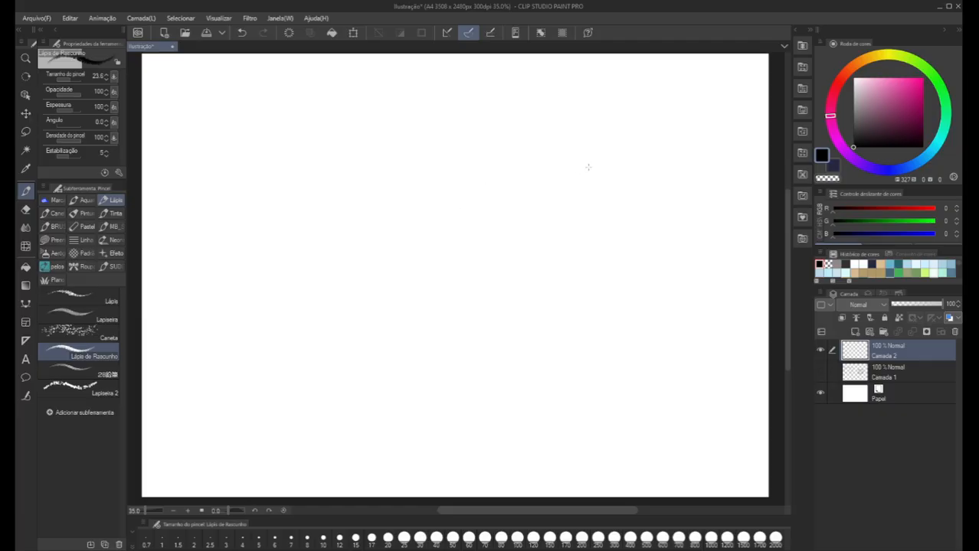
Draw pencil practice strokes across the upper half of the canvas: a long horizontal line, a wavy line and a shallow arch
left_click_drag(633, 165, 261, 159)
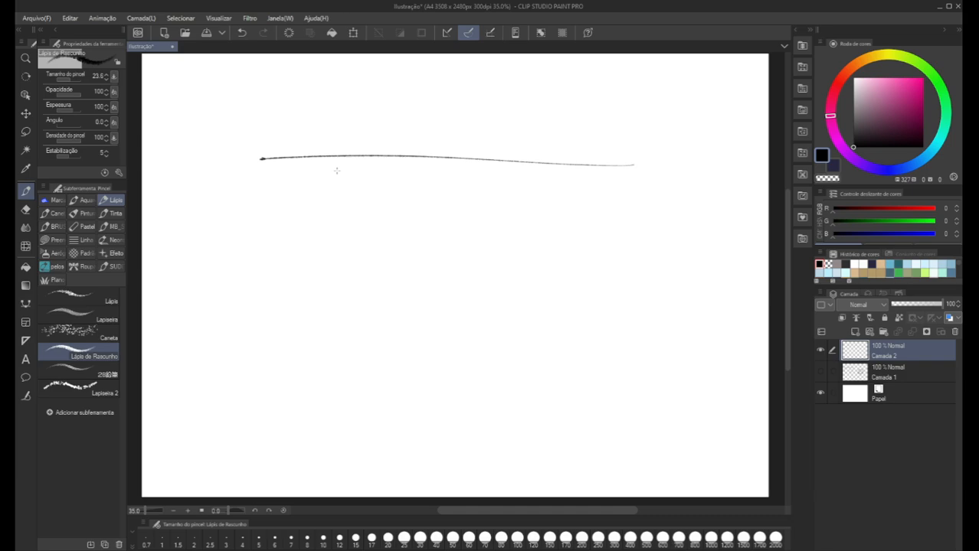
key("ctrl+z")
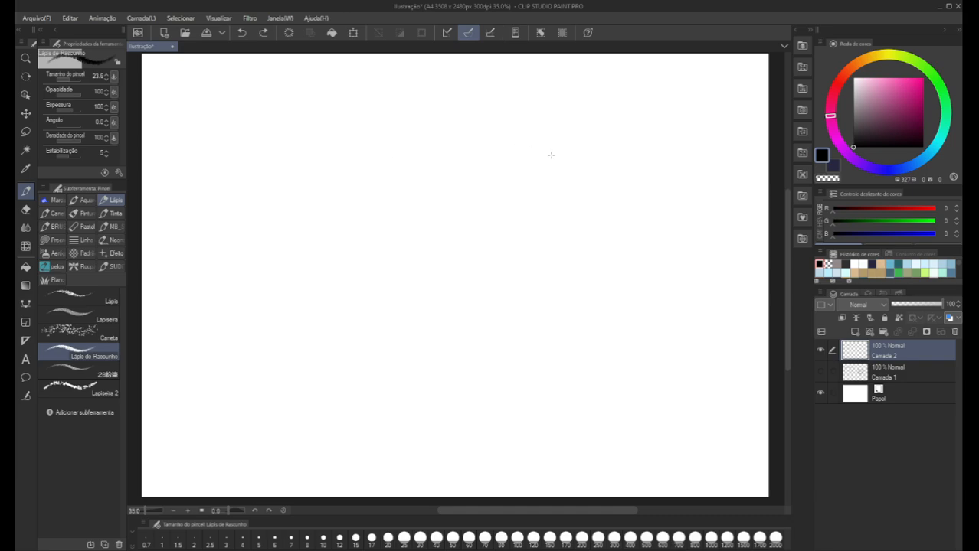
left_click_drag(629, 141, 259, 137)
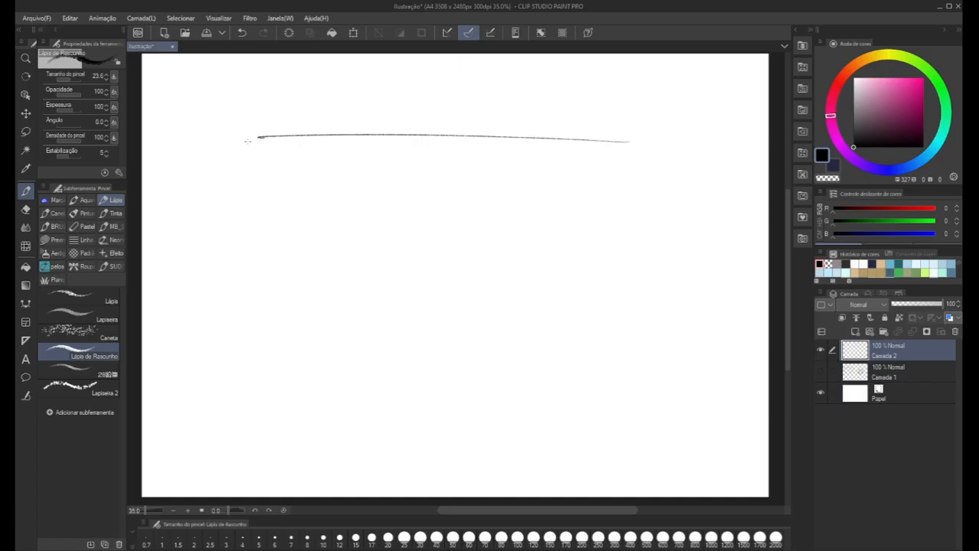
mouse_move(251, 172)
left_mouse_down()
mouse_move(349, 192)
mouse_move(377, 163)
mouse_move(421, 212)
mouse_move(440, 160)
mouse_move(505, 206)
mouse_move(547, 185)
mouse_move(647, 197)
left_mouse_up()
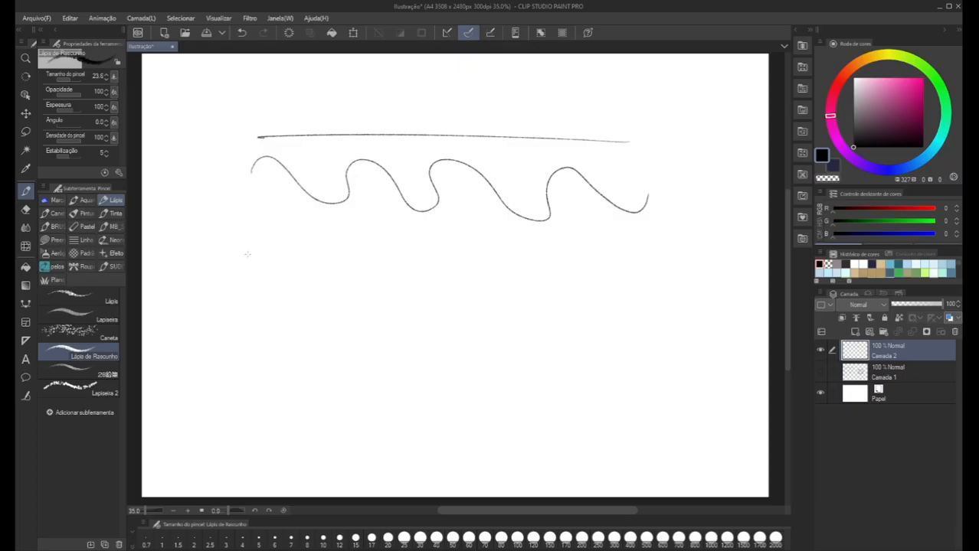
mouse_move(247, 254)
left_mouse_down()
mouse_move(323, 237)
mouse_move(479, 232)
mouse_move(611, 262)
left_mouse_up()
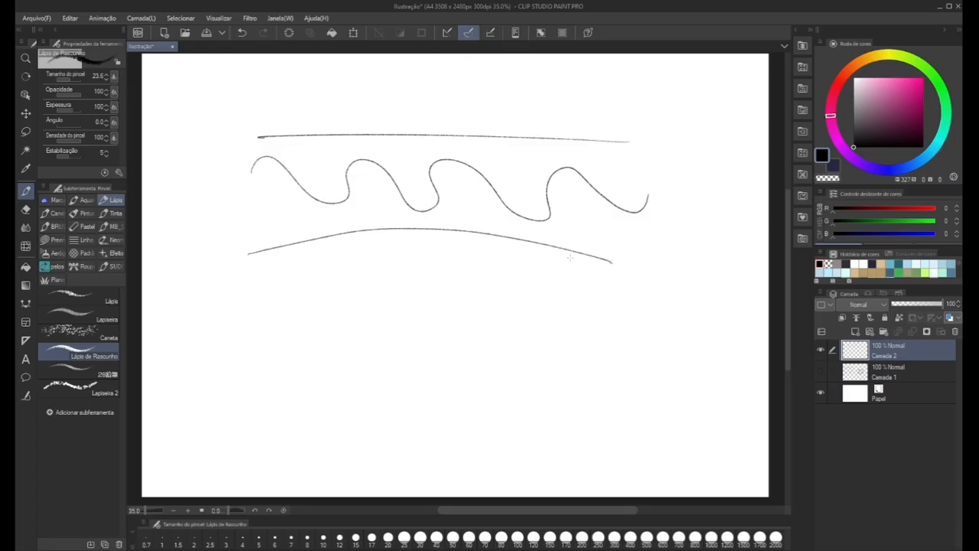
mouse_move(243, 255)
left_mouse_down()
mouse_move(332, 235)
mouse_move(477, 236)
left_mouse_up()
mouse_move(246, 269)
left_mouse_down()
mouse_move(354, 301)
mouse_move(485, 297)
mouse_move(563, 282)
left_mouse_up()
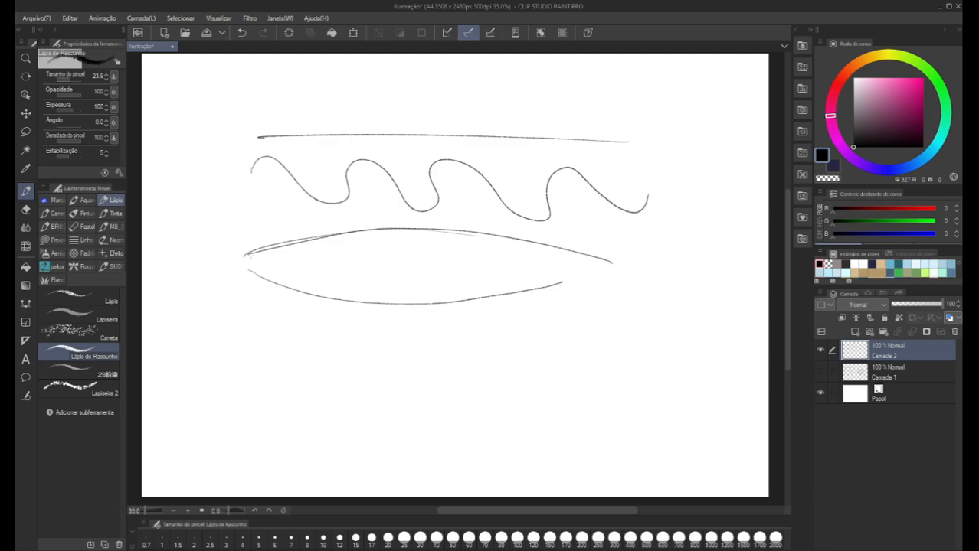
mouse_move(247, 263)
left_mouse_down()
mouse_move(397, 235)
mouse_move(542, 267)
left_mouse_up()
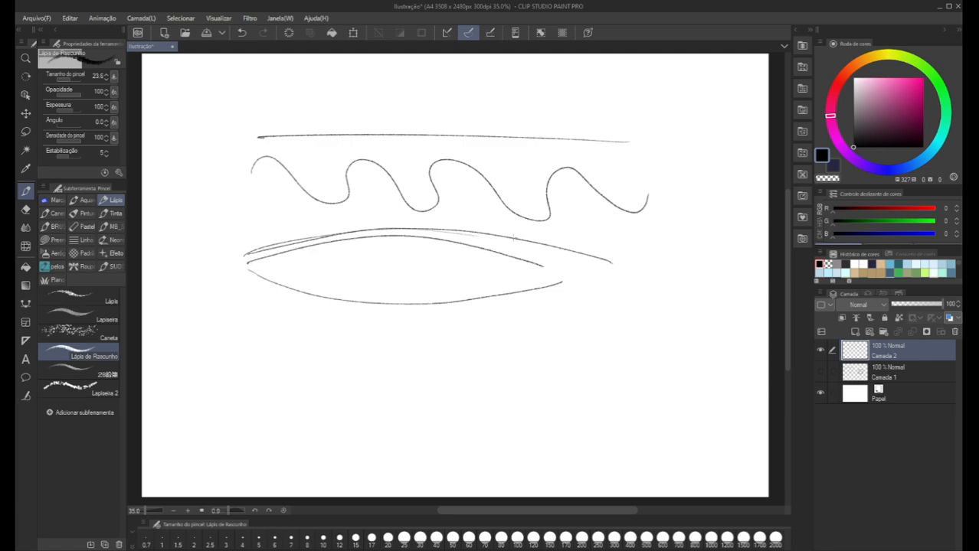
key("ctrl+z")
key("ctrl+z")
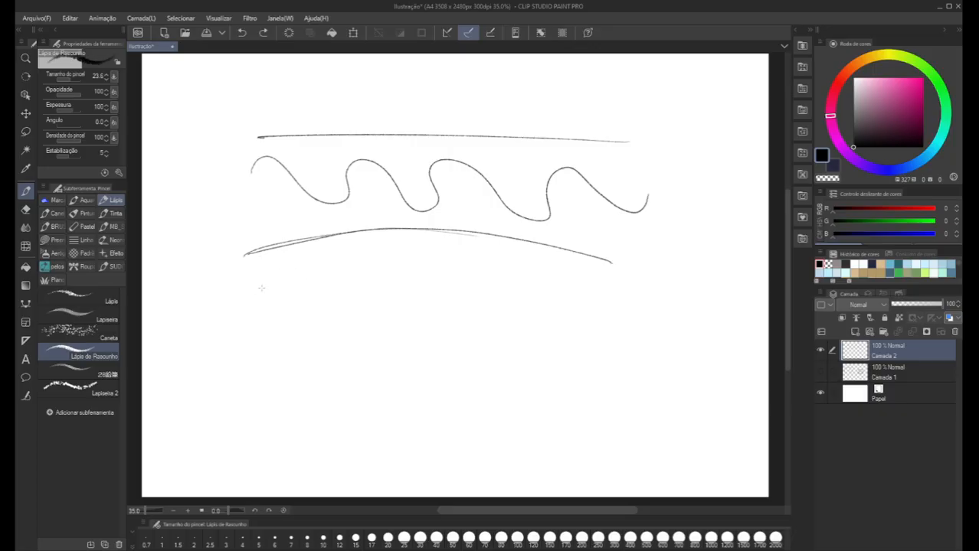
Draw a row of six freehand circles beneath the shallow arch
left_click_drag(243, 339, 278, 349)
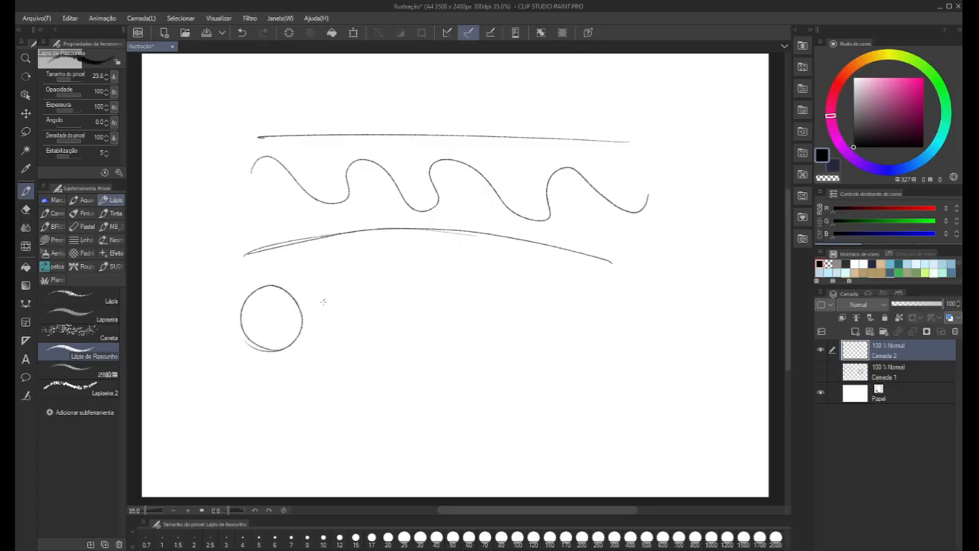
mouse_move(323, 300)
left_mouse_down()
mouse_move(368, 330)
mouse_move(335, 331)
left_mouse_up()
mouse_move(402, 304)
left_mouse_down()
mouse_move(437, 330)
mouse_move(406, 317)
left_mouse_up()
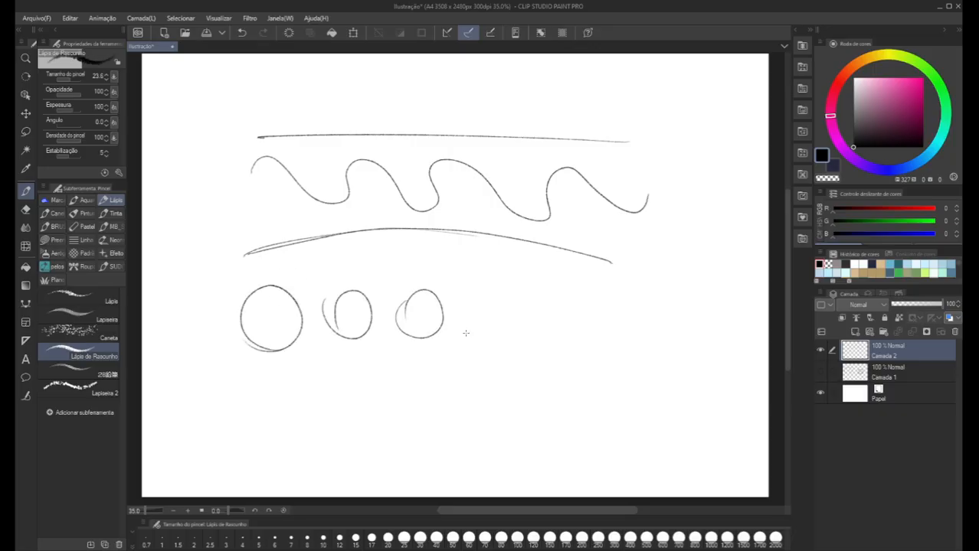
mouse_move(479, 303)
left_mouse_down()
mouse_move(511, 308)
mouse_move(469, 291)
left_mouse_up()
left_click_drag(547, 296, 534, 316)
left_click_drag(605, 316, 653, 304)
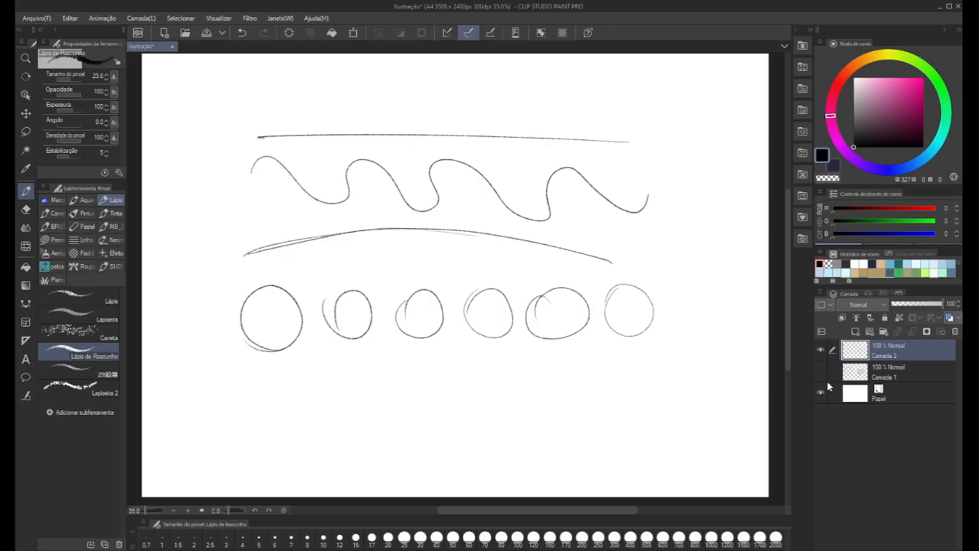
Hide Camada 2 and, on a new layer, draw a group of long horizontal lines with a group of short ones above it
left_click(819, 349)
left_click(855, 332)
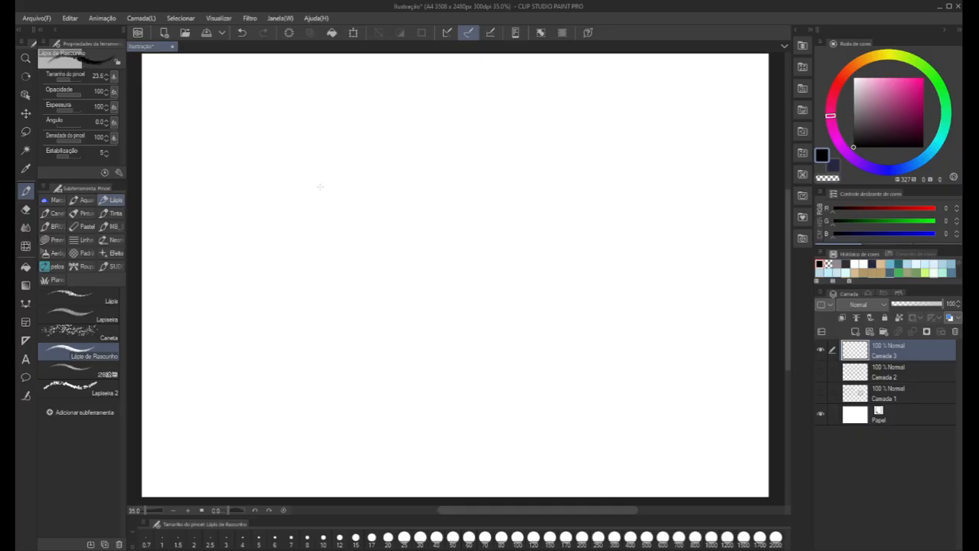
mouse_move(265, 196)
left_mouse_down()
mouse_move(222, 195)
mouse_move(603, 191)
left_mouse_up()
mouse_move(235, 183)
left_mouse_down()
mouse_move(487, 183)
mouse_move(244, 180)
mouse_move(505, 176)
left_mouse_up()
mouse_move(268, 173)
left_mouse_down()
mouse_move(602, 174)
mouse_move(480, 160)
mouse_move(590, 156)
left_mouse_up()
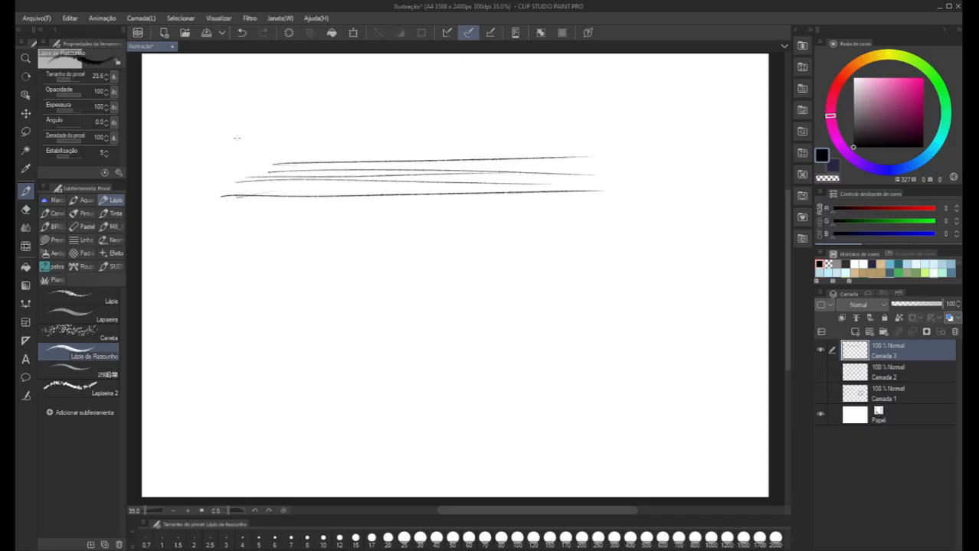
mouse_move(227, 138)
left_mouse_down()
mouse_move(341, 137)
mouse_move(242, 129)
mouse_move(338, 128)
left_mouse_up()
left_click_drag(246, 122, 341, 123)
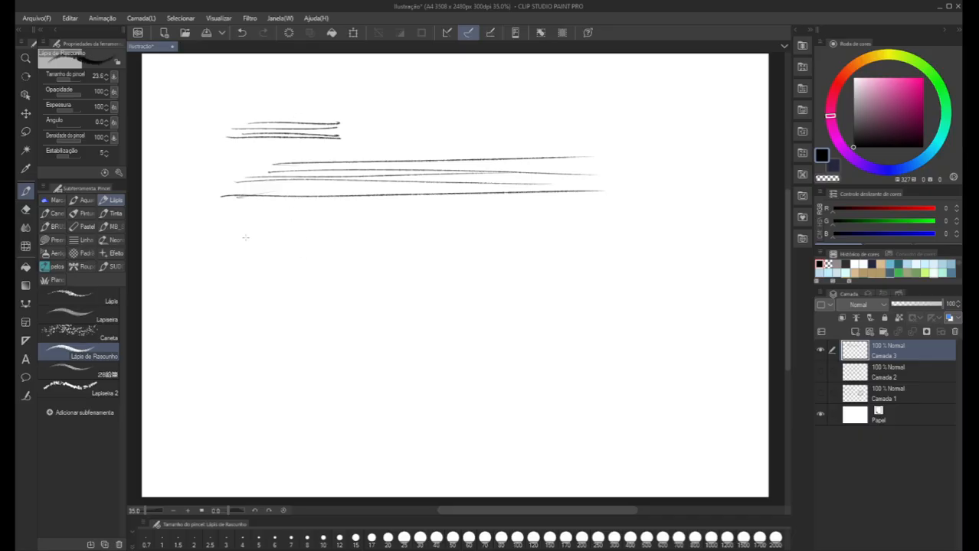
Draw a tall wavy line beneath the straight lines and a tighter one below it, with small marks inside its first loops
mouse_move(236, 261)
left_mouse_down()
mouse_move(255, 230)
mouse_move(285, 266)
mouse_move(330, 244)
mouse_move(348, 283)
mouse_move(371, 236)
mouse_move(392, 292)
mouse_move(398, 250)
mouse_move(418, 283)
mouse_move(429, 250)
mouse_move(464, 273)
mouse_move(483, 232)
mouse_move(498, 277)
mouse_move(516, 233)
mouse_move(539, 277)
mouse_move(560, 240)
mouse_move(592, 280)
left_mouse_up()
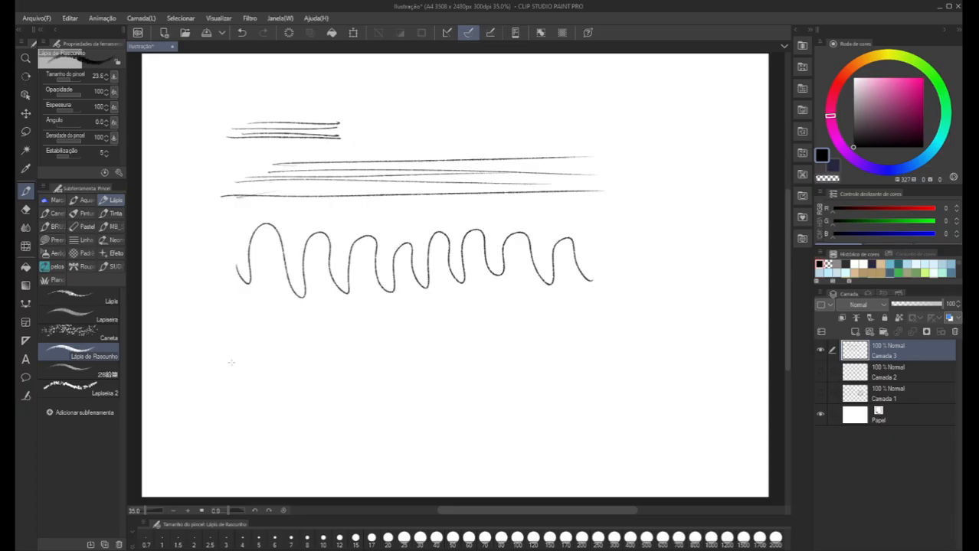
mouse_move(228, 363)
left_mouse_down()
mouse_move(280, 368)
mouse_move(284, 342)
mouse_move(299, 385)
mouse_move(302, 344)
mouse_move(312, 376)
mouse_move(333, 361)
mouse_move(346, 376)
mouse_move(354, 349)
mouse_move(361, 380)
mouse_move(369, 347)
mouse_move(377, 376)
mouse_move(387, 357)
mouse_move(407, 373)
mouse_move(437, 359)
mouse_move(446, 383)
mouse_move(447, 352)
mouse_move(458, 383)
mouse_move(464, 365)
mouse_move(487, 382)
mouse_move(491, 352)
mouse_move(506, 385)
mouse_move(521, 360)
mouse_move(549, 384)
mouse_move(558, 348)
mouse_move(571, 381)
mouse_move(603, 363)
left_mouse_up()
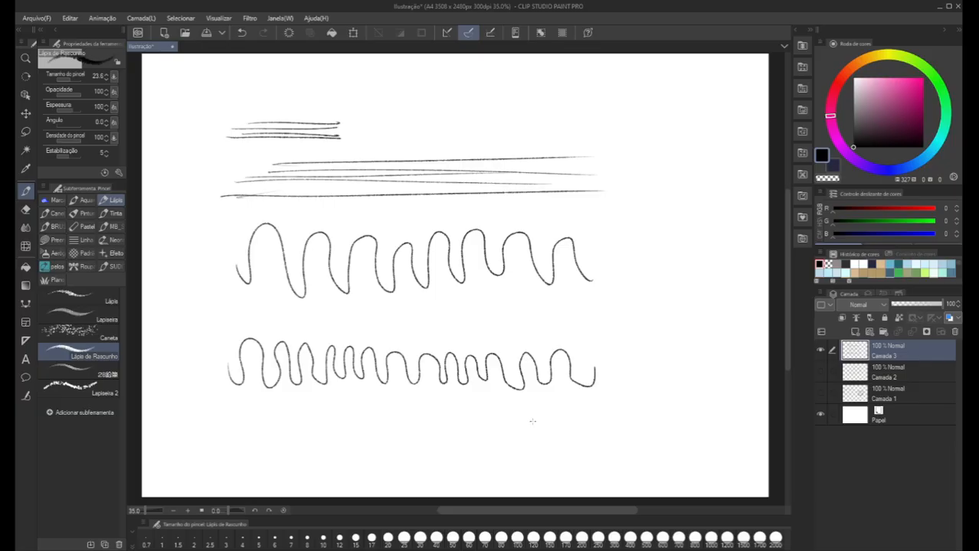
mouse_move(269, 375)
left_mouse_down()
mouse_move(268, 366)
mouse_move(272, 374)
left_mouse_up()
mouse_move(292, 370)
left_mouse_down()
mouse_move(302, 356)
mouse_move(250, 345)
left_mouse_up()
left_click_drag(331, 377, 328, 358)
key("ctrl+z")
key("ctrl+z")
key("ctrl+z")
key("ctrl+z")
Draw a large oval beside the end of the wavy lines and a row of eight ovals along the top of the canvas
mouse_move(668, 229)
left_mouse_down()
mouse_move(690, 320)
mouse_move(648, 238)
mouse_move(677, 236)
left_mouse_up()
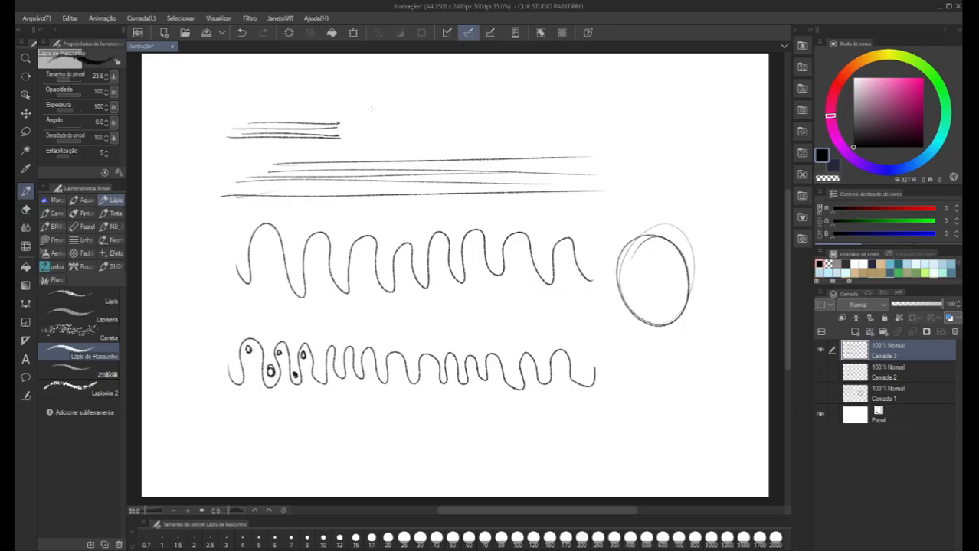
mouse_move(354, 93)
left_mouse_down()
mouse_move(350, 120)
mouse_move(357, 85)
mouse_move(369, 121)
left_mouse_up()
mouse_move(389, 86)
left_mouse_down()
mouse_move(383, 119)
mouse_move(401, 92)
mouse_move(410, 122)
mouse_move(420, 109)
left_mouse_up()
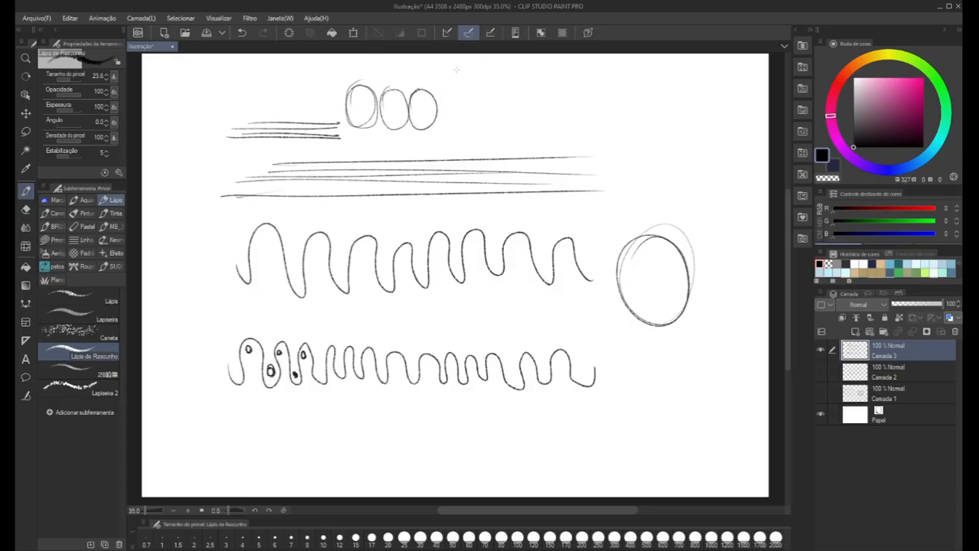
mouse_move(456, 70)
left_mouse_down()
mouse_move(476, 92)
mouse_move(438, 106)
left_mouse_up()
mouse_move(498, 74)
left_mouse_down()
mouse_move(479, 104)
mouse_move(487, 120)
left_mouse_up()
mouse_move(559, 77)
left_mouse_down()
mouse_move(537, 81)
mouse_move(571, 132)
mouse_move(552, 72)
left_mouse_up()
left_click_drag(556, 71, 559, 107)
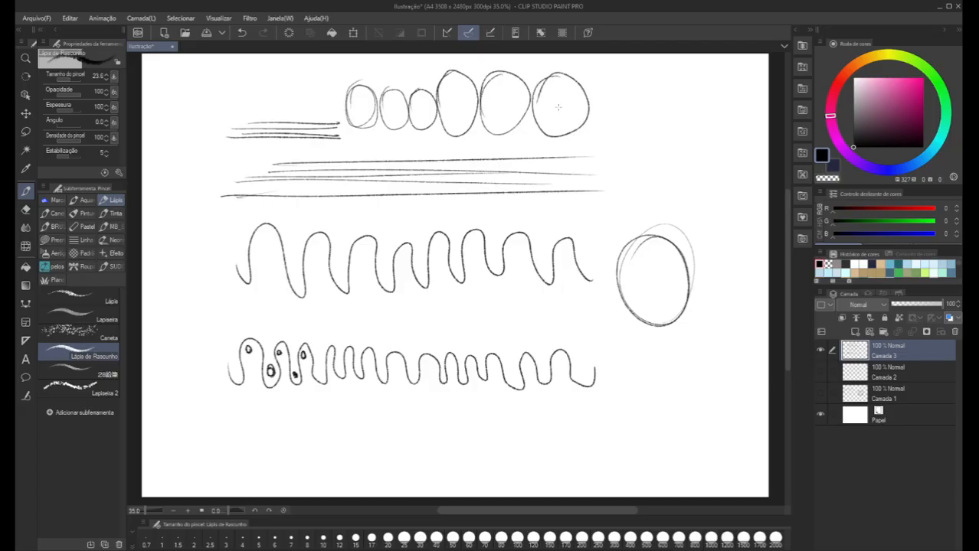
mouse_move(626, 78)
left_mouse_down()
mouse_move(628, 136)
mouse_move(618, 117)
left_mouse_up()
mouse_move(680, 75)
left_mouse_down()
mouse_move(653, 124)
mouse_move(719, 99)
mouse_move(660, 131)
left_mouse_up()
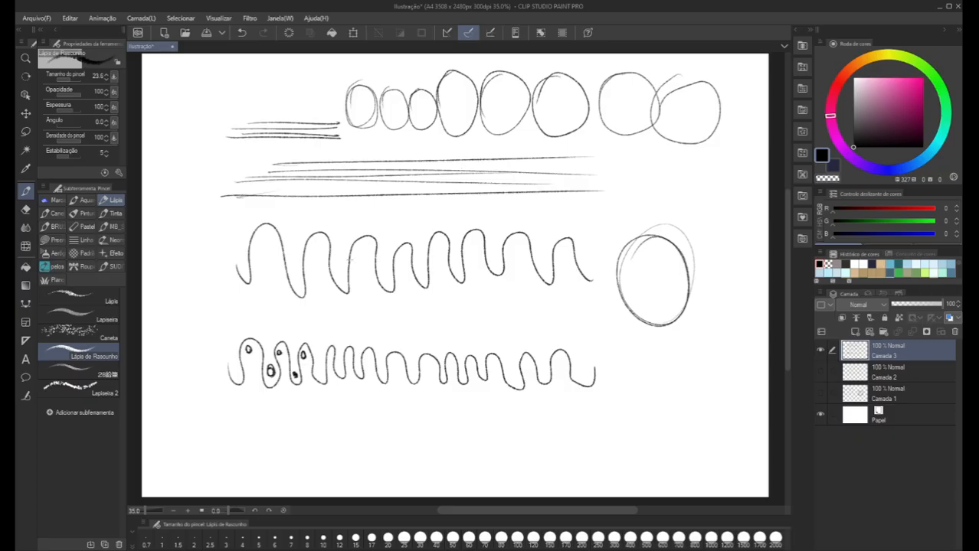
mouse_move(191, 197)
left_mouse_down()
mouse_move(196, 302)
mouse_move(199, 202)
mouse_move(235, 271)
left_mouse_up()
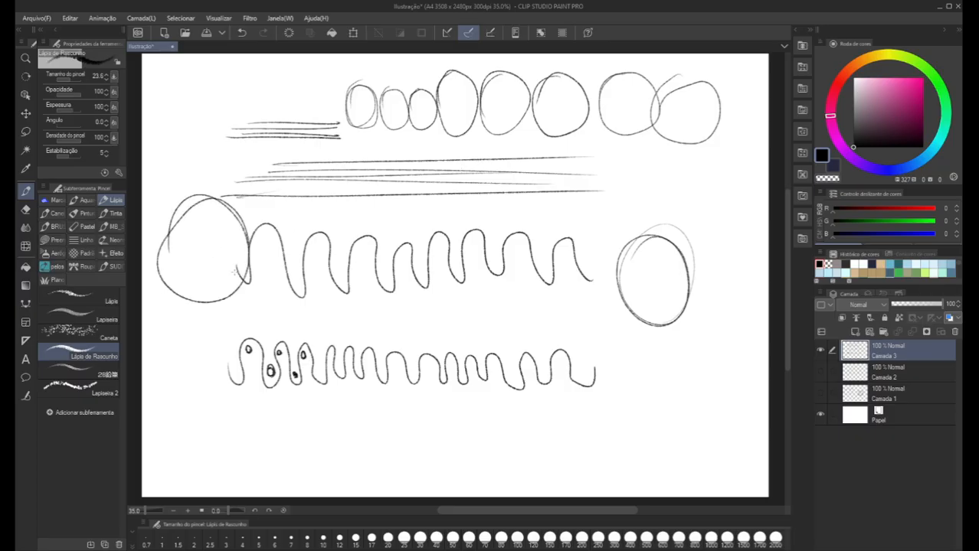
key("ctrl+z")
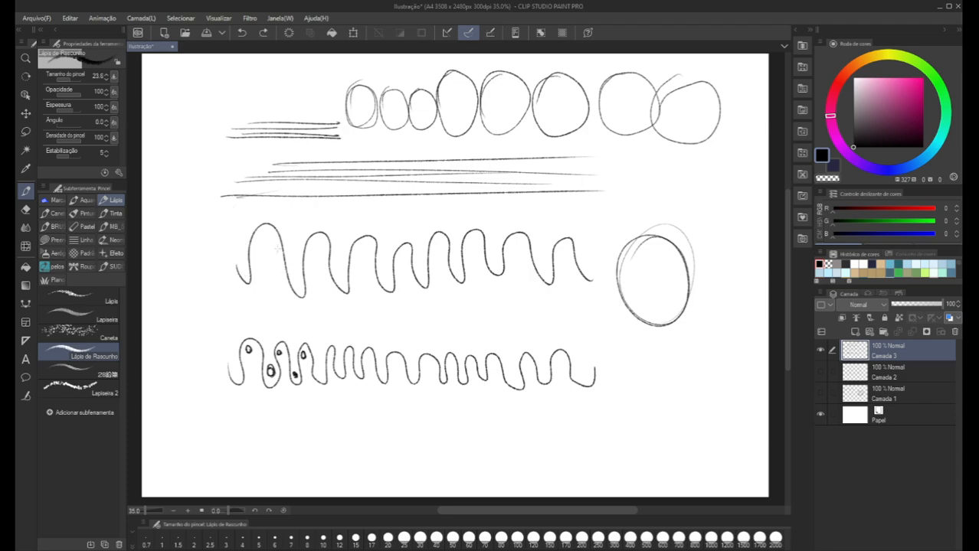
Hide Camada 3 and, on a new layer, draw a circle, a square and a triangle side by side
left_click(820, 372)
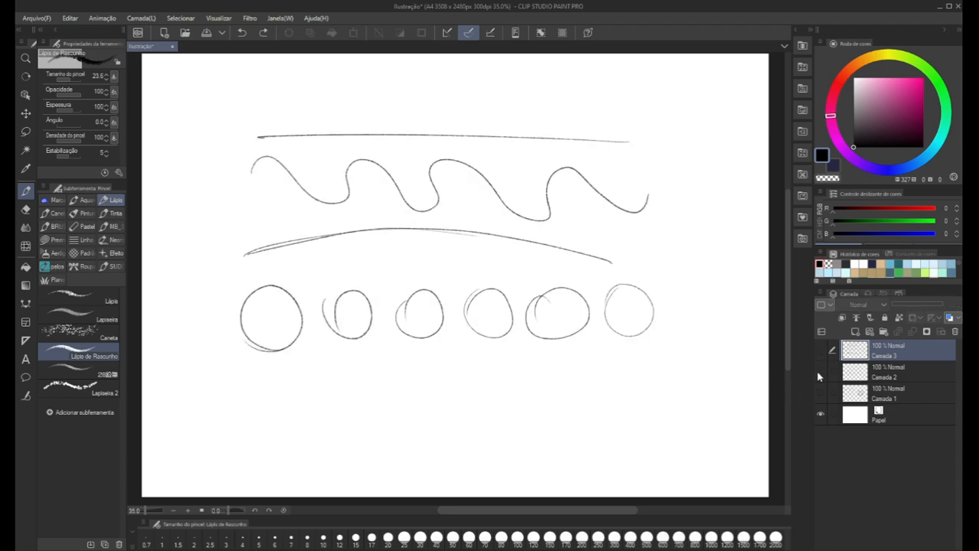
left_click(816, 370)
left_click(854, 331)
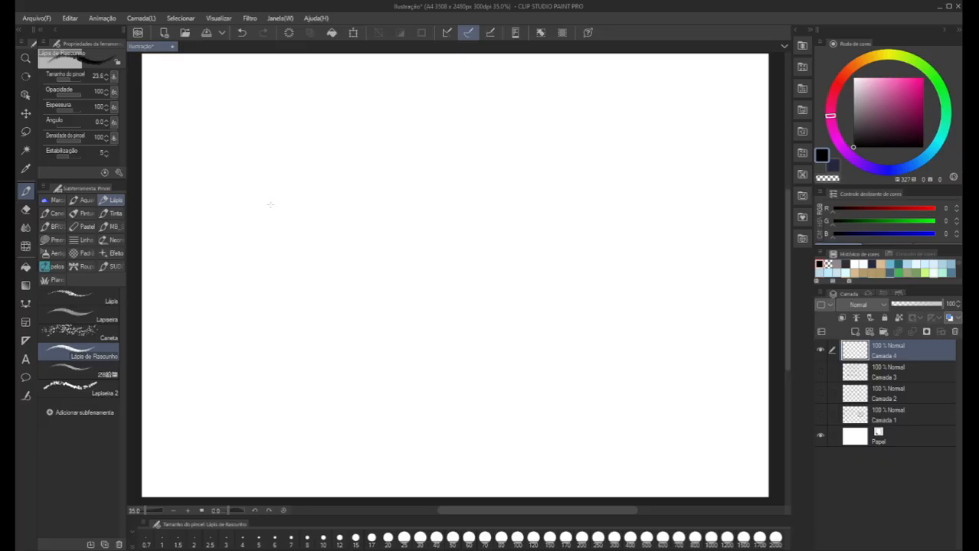
mouse_move(258, 212)
left_mouse_down()
mouse_move(284, 216)
mouse_move(255, 269)
left_mouse_up()
mouse_move(431, 293)
left_mouse_down()
mouse_move(335, 198)
mouse_move(447, 305)
left_mouse_up()
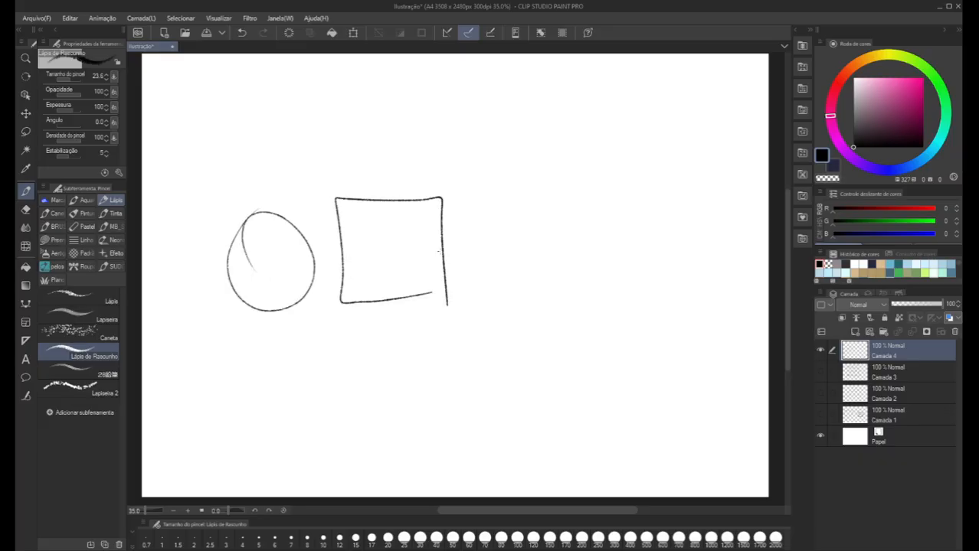
mouse_move(514, 298)
left_mouse_down()
mouse_move(477, 307)
mouse_move(499, 221)
mouse_move(519, 193)
mouse_move(496, 298)
left_mouse_up()
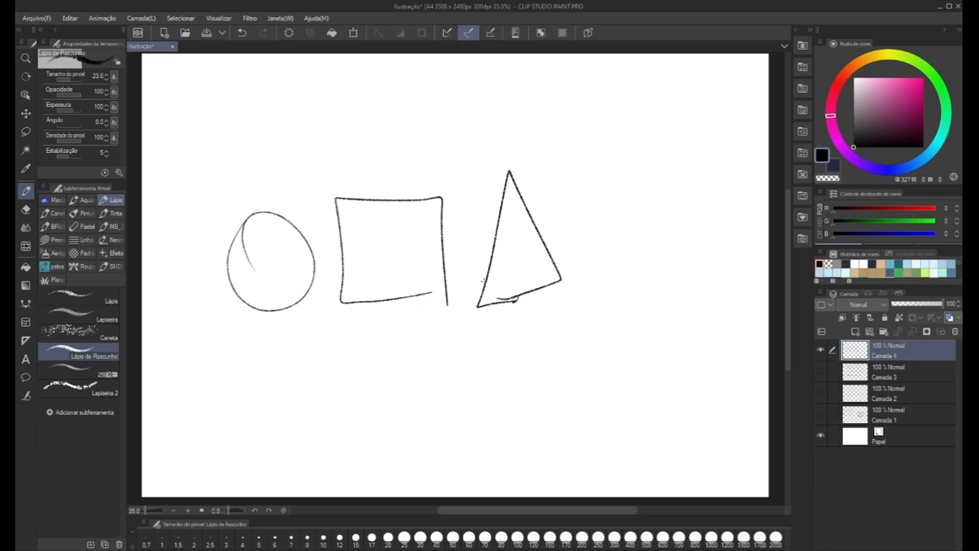
Hide Camada 4 and, on a new layer, draw three arrows from one dot pointing up, sideways and diagonally downward
left_click(820, 352)
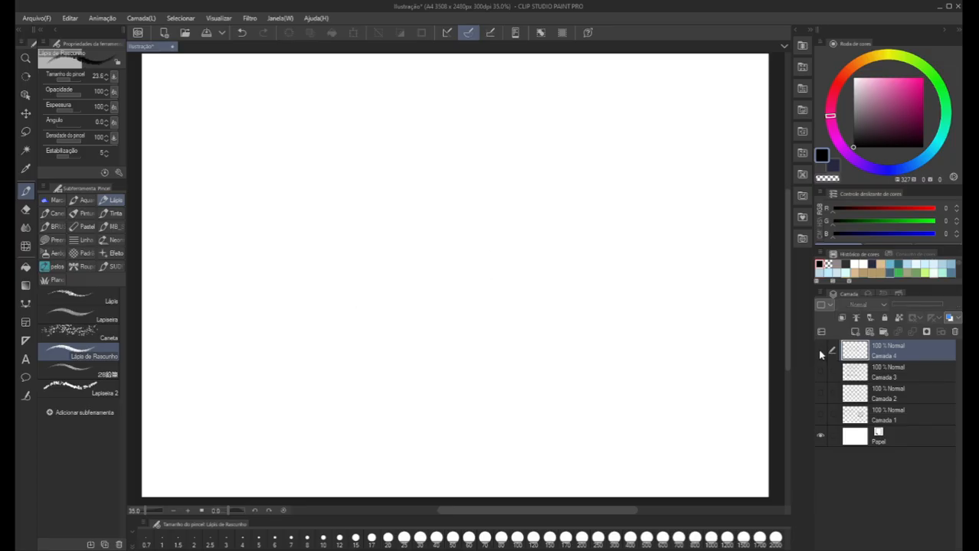
left_click(855, 331)
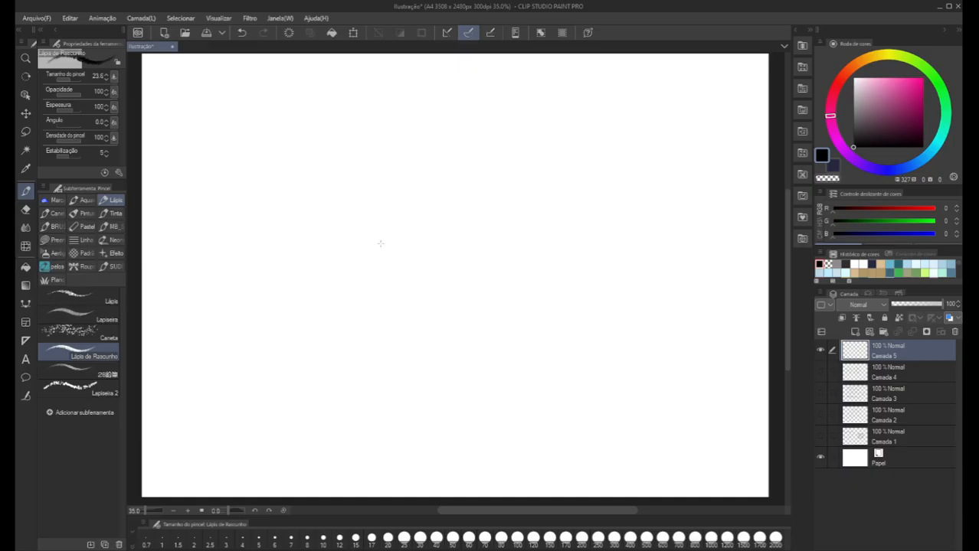
left_click(537, 226)
mouse_move(538, 217)
left_mouse_down()
mouse_move(537, 170)
mouse_move(541, 191)
left_mouse_up()
mouse_move(499, 255)
left_mouse_down()
mouse_move(493, 248)
mouse_move(487, 260)
mouse_move(498, 260)
left_mouse_up()
left_click_drag(538, 227, 571, 223)
key("ctrl+z")
mouse_move(537, 227)
left_mouse_down()
mouse_move(574, 226)
mouse_move(563, 224)
left_mouse_up()
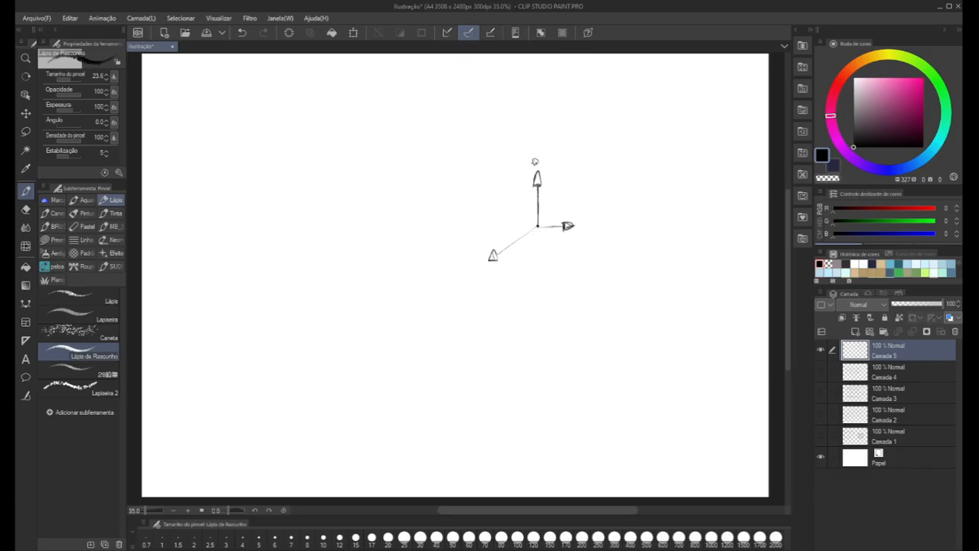
key("ctrl+z")
left_click_drag(576, 225, 578, 225)
key("ctrl+z")
mouse_move(454, 264)
left_mouse_down()
mouse_move(596, 176)
mouse_move(455, 227)
left_mouse_up()
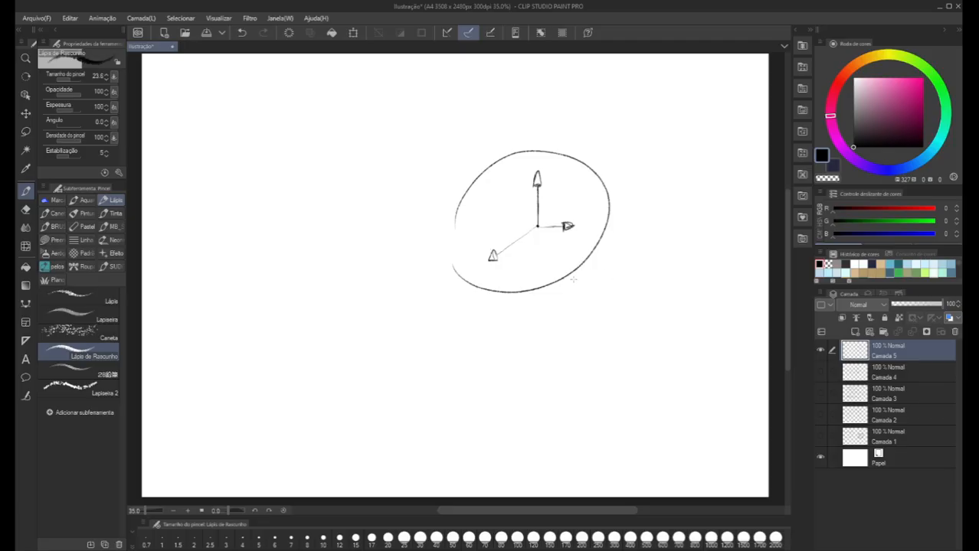
key("ctrl+z")
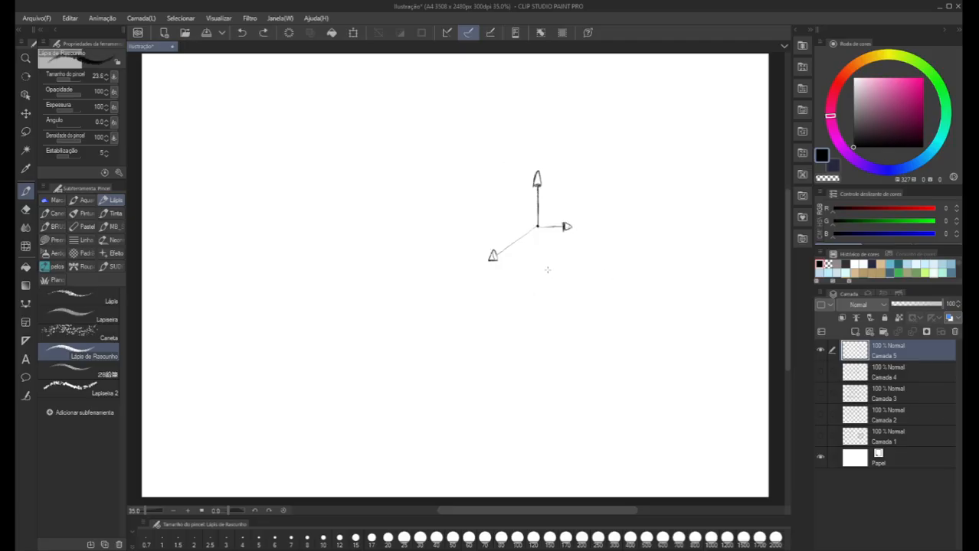
key("ctrl+z")
key("ctrl+z")
key("ctrl+z")
key("ctrl+z")
key("ctrl+z")
key("ctrl+z")
key("ctrl+z")
key("ctrl+z")
left_click(259, 35)
left_click(260, 35)
left_click(259, 35)
left_click(260, 36)
left_click(260, 35)
left_click(262, 36)
Erase the three arrowheads with the pencil in transparent colour, and switch back to black
key("c")
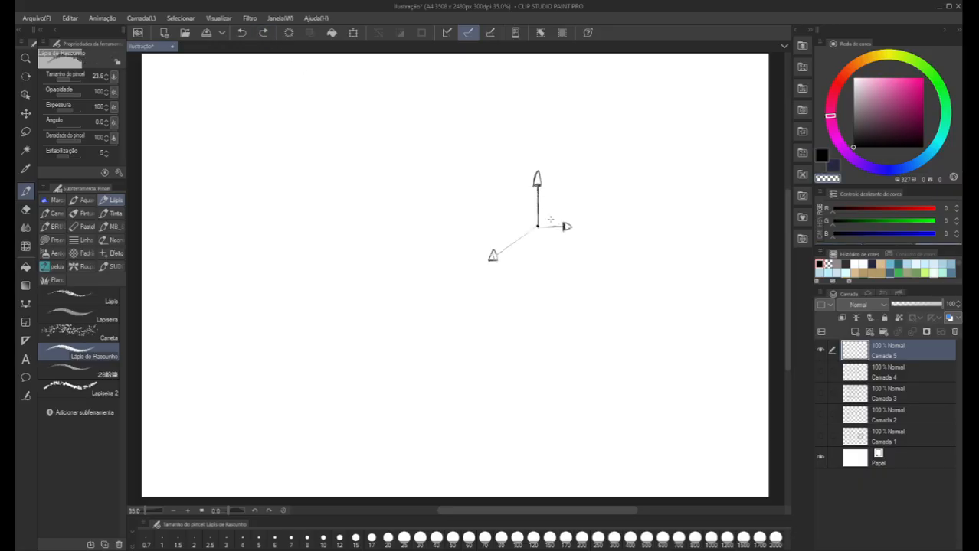
left_click_drag(565, 222, 564, 234)
left_click_drag(536, 186, 528, 181)
left_click_drag(494, 257, 494, 251)
key("c")
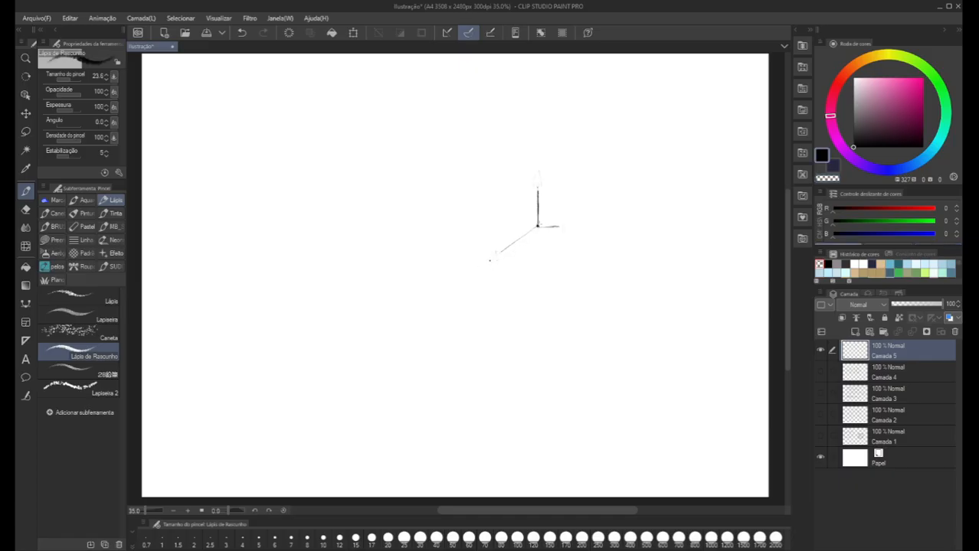
Draw straight lines radiating from the central dot upward, downward and along both diagonals, extending the existing arrow shafts
left_click_drag(537, 227, 470, 268)
left_click_drag(538, 228, 539, 296)
mouse_move(537, 226)
left_mouse_down()
mouse_move(576, 227)
mouse_move(455, 170)
left_mouse_up()
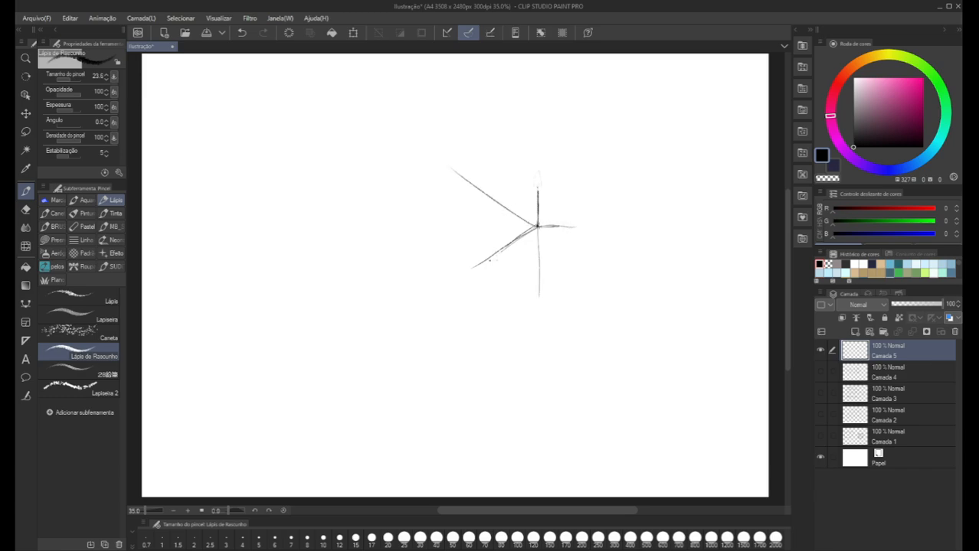
left_click_drag(538, 226, 576, 174)
left_click_drag(536, 222, 537, 170)
left_click_drag(537, 233, 540, 308)
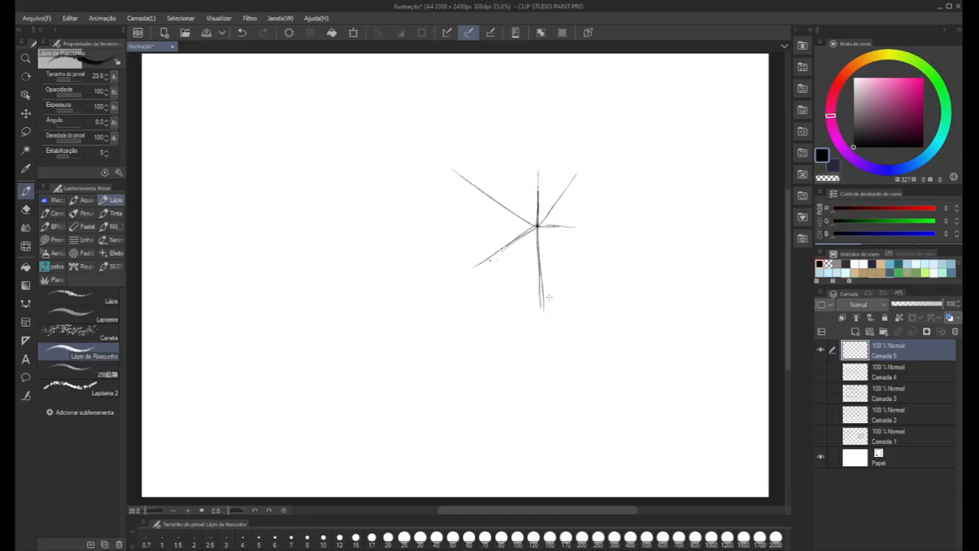
Draw a horizontal line through the central dot, extending to both sides of it
mouse_move(543, 224)
left_mouse_down()
mouse_move(585, 220)
mouse_move(455, 225)
left_mouse_up()
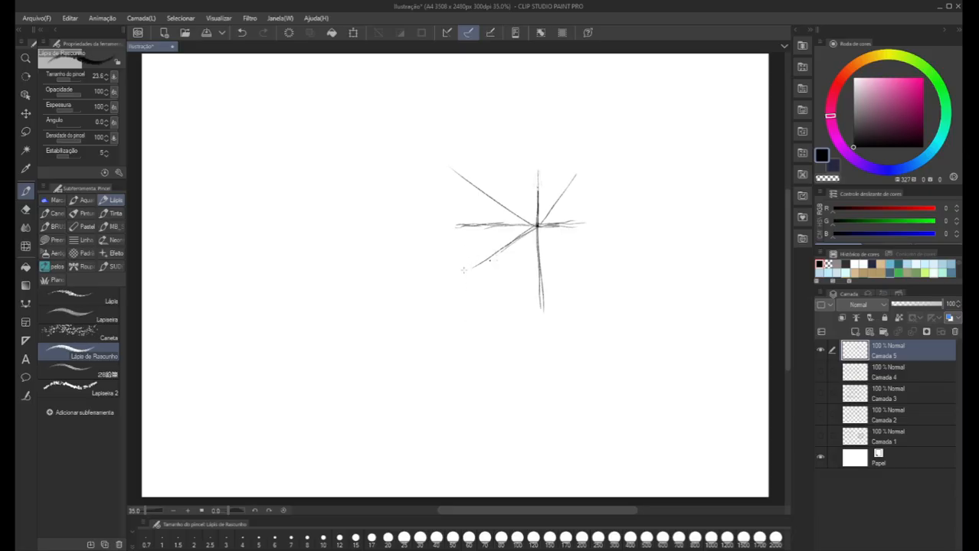
mouse_move(468, 268)
left_mouse_down()
mouse_move(467, 253)
mouse_move(465, 315)
mouse_move(465, 229)
mouse_move(470, 258)
mouse_move(464, 230)
mouse_move(378, 229)
left_mouse_up()
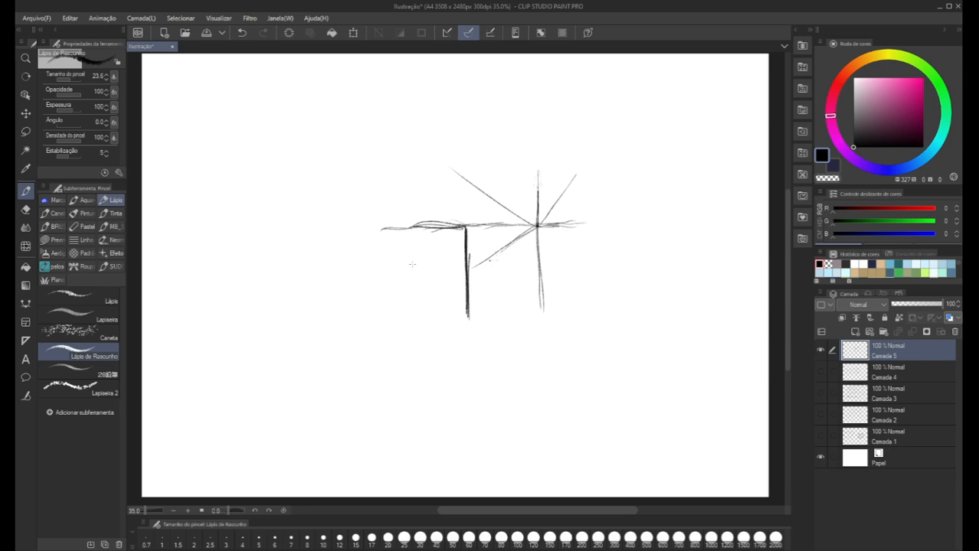
key("ctrl+z")
key("ctrl+z")
key("ctrl+z")
key("ctrl+z")
key("ctrl+z")
key("ctrl+z")
key("ctrl+z")
key("ctrl+z")
key("ctrl+z")
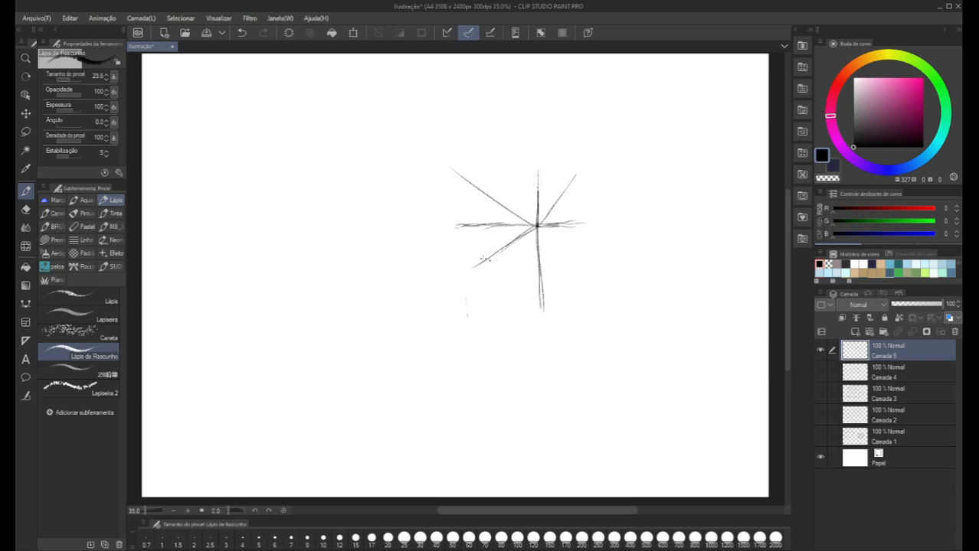
mouse_move(536, 261)
left_mouse_down()
mouse_move(452, 261)
mouse_move(518, 258)
mouse_move(447, 272)
mouse_move(450, 327)
left_mouse_up()
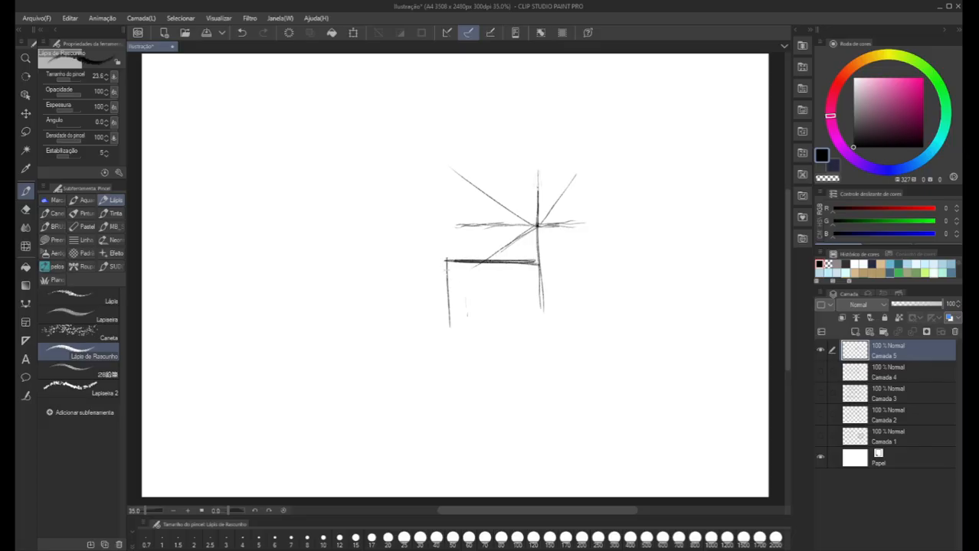
left_click_drag(445, 262, 452, 341)
left_click_drag(538, 261, 539, 314)
key("ctrl+z")
key("ctrl+z")
key("ctrl+z")
key("ctrl+z")
key("ctrl+z")
key("ctrl+z")
key("ctrl+z")
key("ctrl+z")
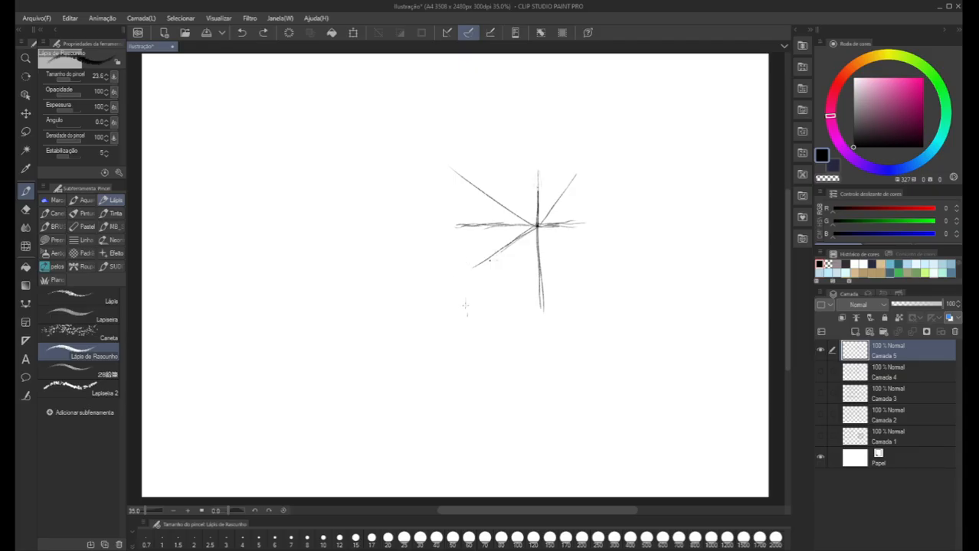
Sketch a square below and to the left of the central dot, going over its edges several times
mouse_move(466, 245)
left_mouse_down()
mouse_move(471, 302)
mouse_move(436, 326)
mouse_move(403, 327)
left_mouse_up()
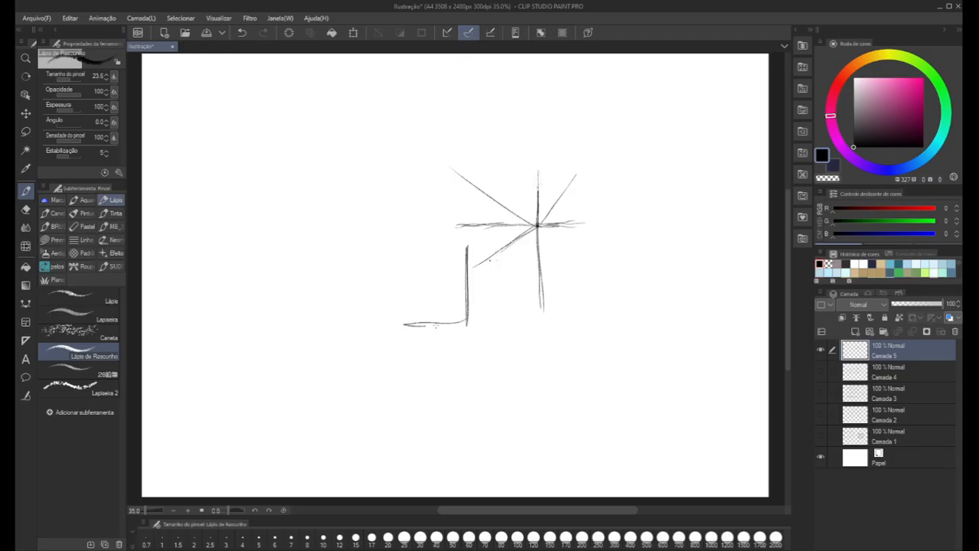
mouse_move(469, 323)
left_mouse_down()
mouse_move(385, 330)
mouse_move(389, 265)
left_mouse_up()
left_click_drag(388, 333, 388, 252)
left_click_drag(464, 246, 388, 249)
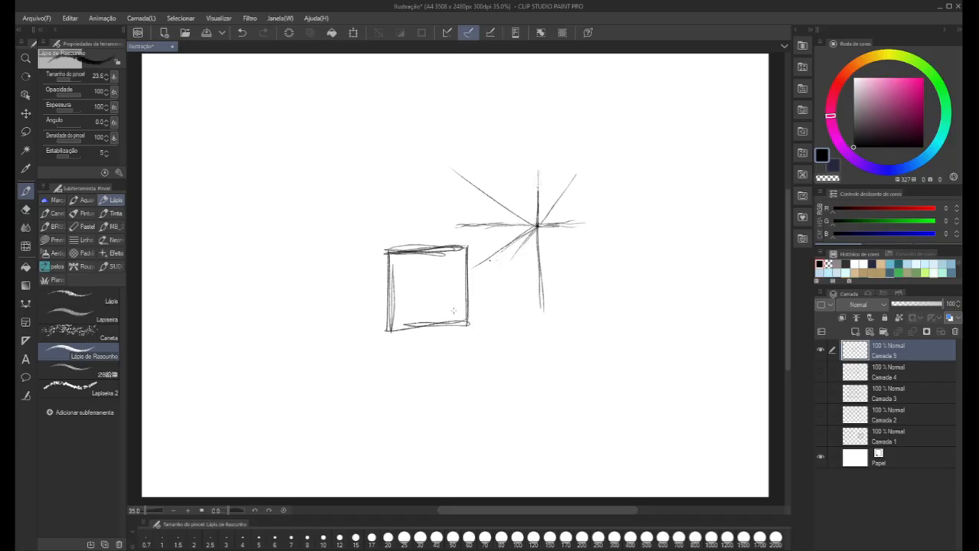
left_click_drag(465, 320, 465, 292)
left_click_drag(463, 321, 384, 331)
left_click_drag(453, 322, 386, 326)
left_click_drag(384, 249, 383, 308)
left_click_drag(383, 267, 382, 326)
mouse_move(383, 250)
left_mouse_down()
mouse_move(384, 300)
mouse_move(384, 255)
left_mouse_up()
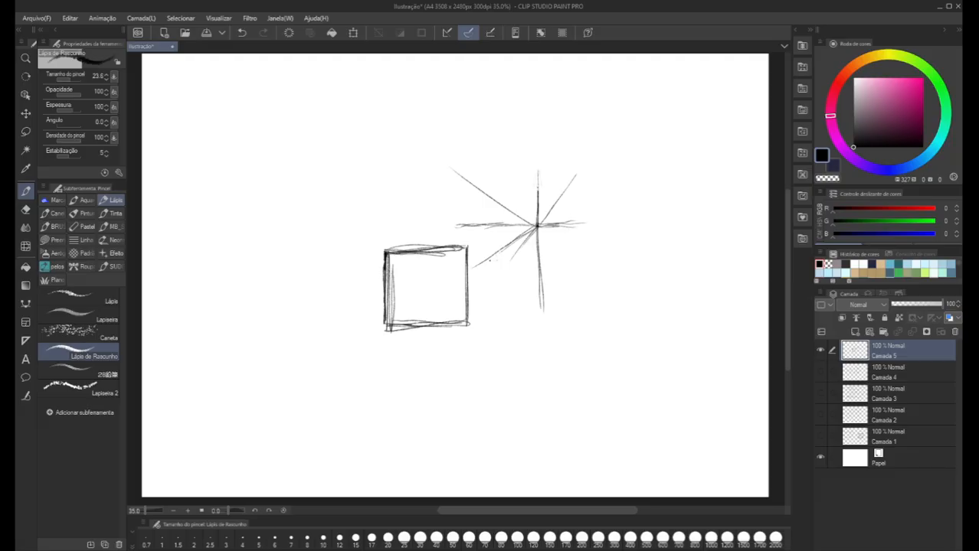
Turn the square into a cube with edges receding toward the central dot, closing its side and top faces and reinforcing the outlines
mouse_move(469, 324)
left_mouse_down()
mouse_move(498, 288)
mouse_move(487, 294)
mouse_move(498, 246)
mouse_move(516, 253)
left_mouse_up()
left_click_drag(487, 296, 513, 260)
mouse_move(467, 328)
left_mouse_down()
mouse_move(487, 294)
mouse_move(489, 244)
mouse_move(507, 234)
mouse_move(498, 236)
left_mouse_up()
mouse_move(436, 237)
left_mouse_down()
mouse_move(498, 232)
mouse_move(382, 252)
left_mouse_up()
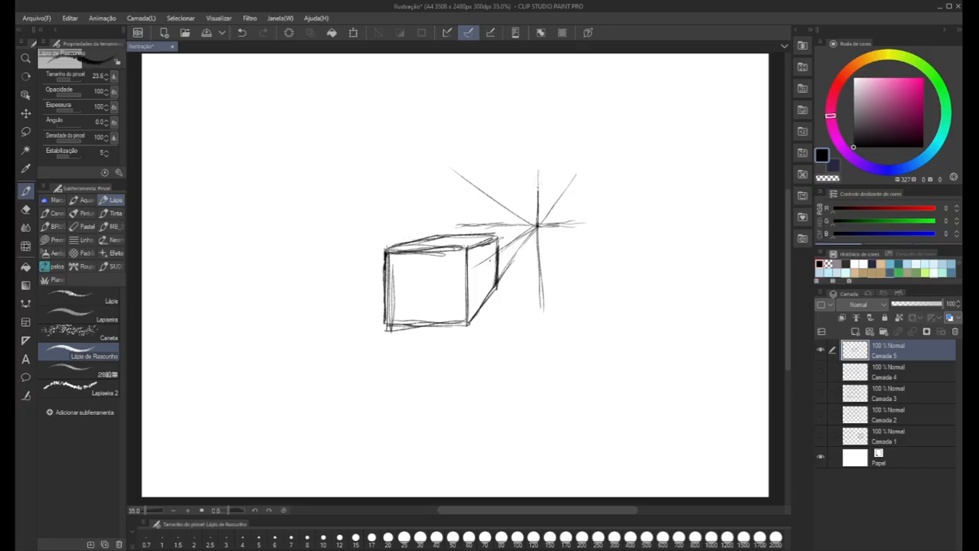
mouse_move(539, 222)
left_mouse_down()
mouse_move(386, 250)
mouse_move(511, 233)
mouse_move(436, 262)
left_mouse_up()
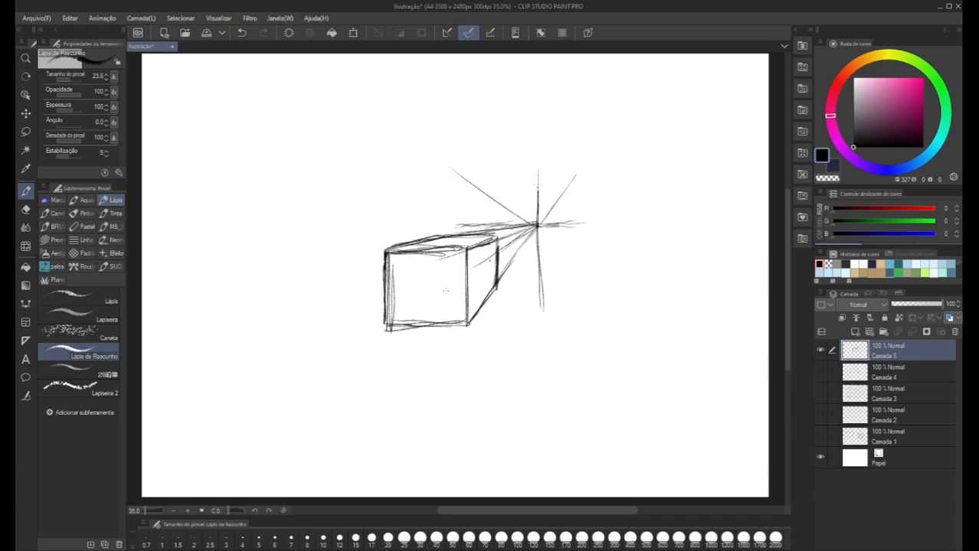
left_click_drag(538, 222, 532, 229)
mouse_move(382, 252)
left_mouse_down()
mouse_move(386, 324)
mouse_move(467, 328)
mouse_move(387, 320)
left_mouse_up()
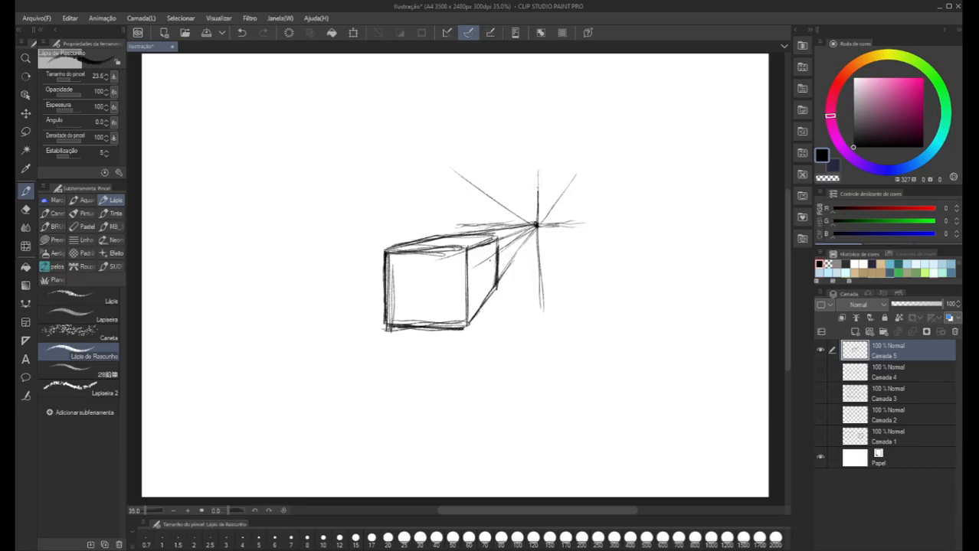
left_click_drag(500, 283, 466, 329)
Mark the cube's hidden back corner and sketch its three hidden edges as dashed lines
left_click_drag(437, 260, 437, 290)
left_click_drag(486, 289, 439, 290)
left_click_drag(437, 289, 418, 304)
Draw crossing diagonals on the cube's side and front faces, and continue them across its hidden faces
mouse_move(465, 249)
left_mouse_down()
mouse_move(495, 284)
mouse_move(467, 250)
mouse_move(490, 267)
mouse_move(458, 319)
left_mouse_up()
key("ctrl+z")
mouse_move(495, 242)
left_mouse_down()
mouse_move(467, 329)
mouse_move(495, 244)
mouse_move(469, 317)
left_mouse_up()
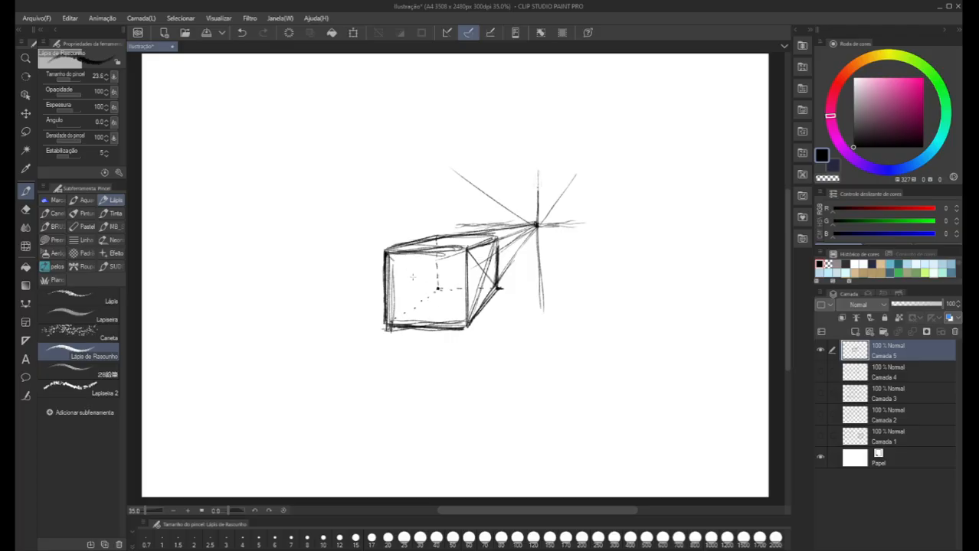
mouse_move(389, 254)
left_mouse_down()
mouse_move(464, 326)
mouse_move(386, 256)
left_mouse_up()
mouse_move(454, 258)
left_mouse_down()
mouse_move(431, 287)
mouse_move(466, 253)
mouse_move(392, 321)
mouse_move(463, 254)
left_mouse_up()
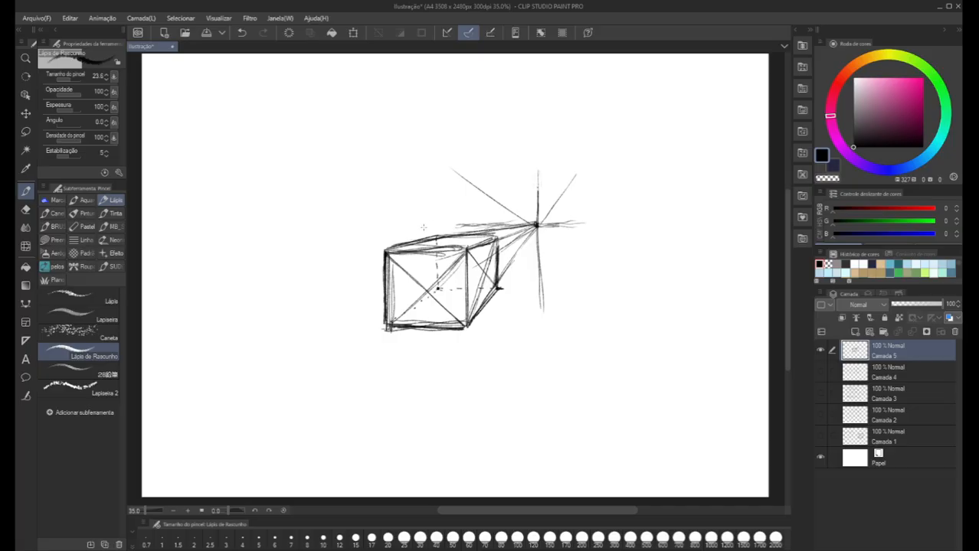
mouse_move(441, 242)
left_mouse_down()
mouse_move(464, 248)
mouse_move(380, 251)
mouse_move(487, 237)
mouse_move(467, 242)
left_mouse_up()
mouse_move(384, 324)
left_mouse_down()
mouse_move(426, 246)
mouse_move(402, 292)
mouse_move(392, 251)
mouse_move(431, 288)
left_mouse_up()
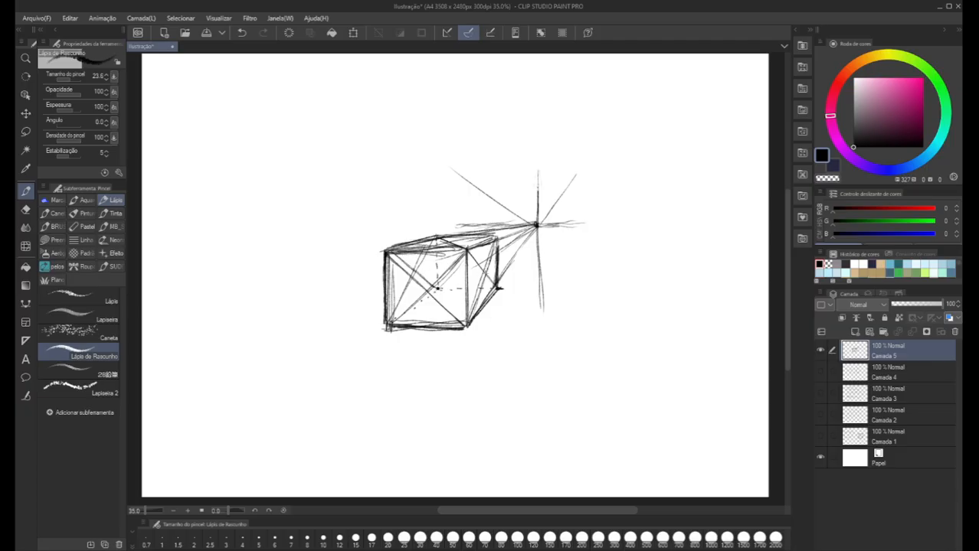
Mark the diagonal crossings on the cube's faces with dots
left_click(484, 273)
left_click_drag(461, 268, 469, 264)
left_click_drag(412, 273, 414, 273)
Extend the horizontal line to the right of the vanishing point and sketch the sides and top of a second square there
left_click_drag(536, 226, 596, 223)
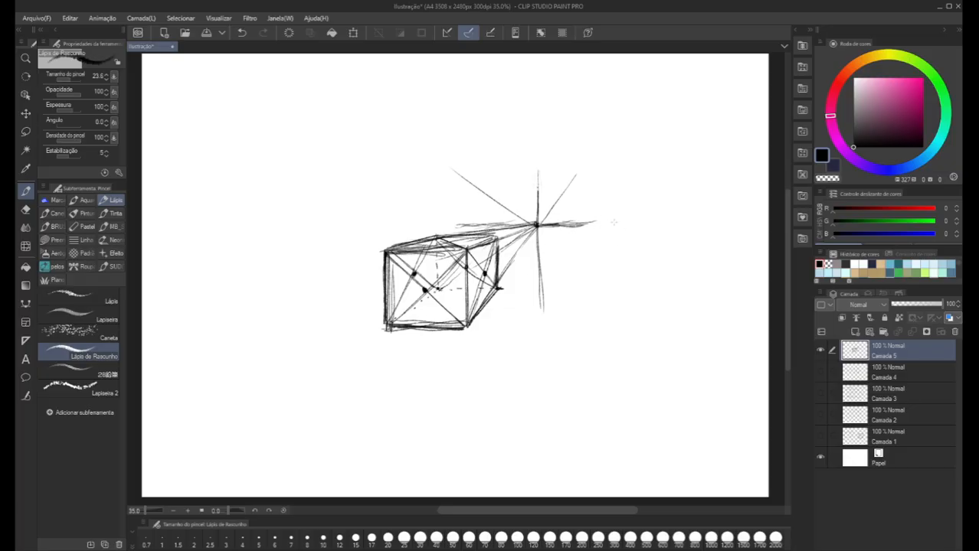
mouse_move(597, 223)
left_mouse_down()
mouse_move(641, 224)
mouse_move(597, 223)
mouse_move(605, 322)
left_mouse_up()
left_click_drag(602, 248, 605, 322)
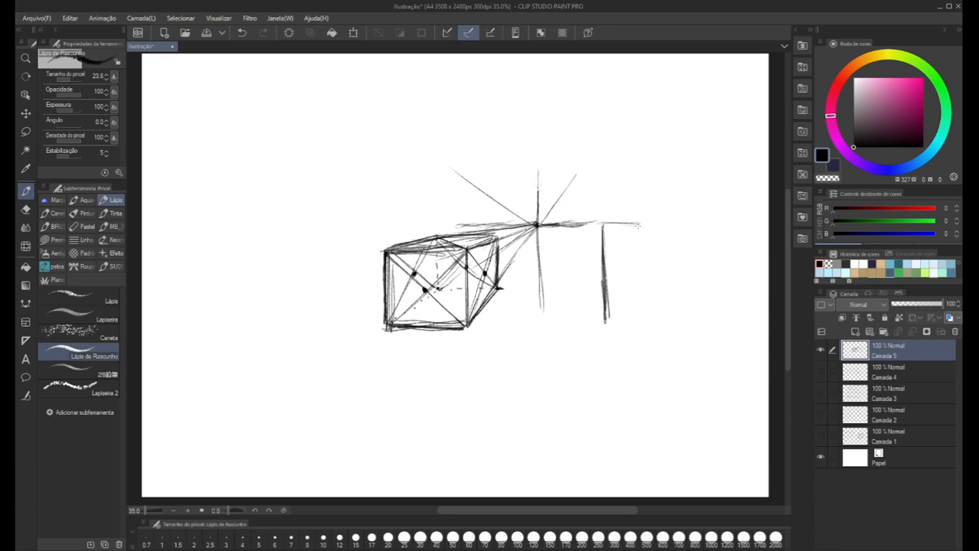
mouse_move(638, 225)
left_mouse_down()
mouse_move(701, 222)
mouse_move(697, 294)
left_mouse_up()
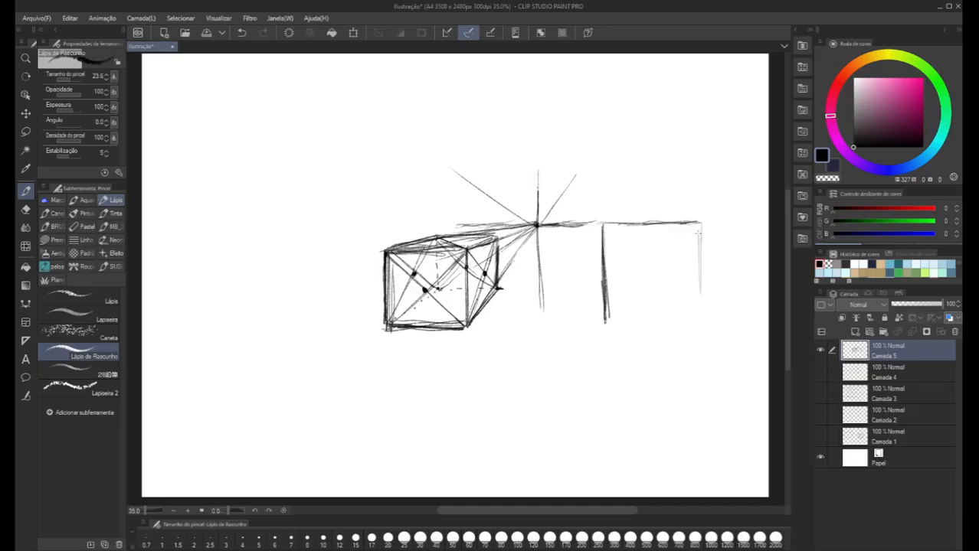
left_click_drag(698, 231, 696, 326)
left_click_drag(603, 245, 699, 245)
Lasso the excess strokes above the second square's lower top line, delete them and clear the selection
key("m")
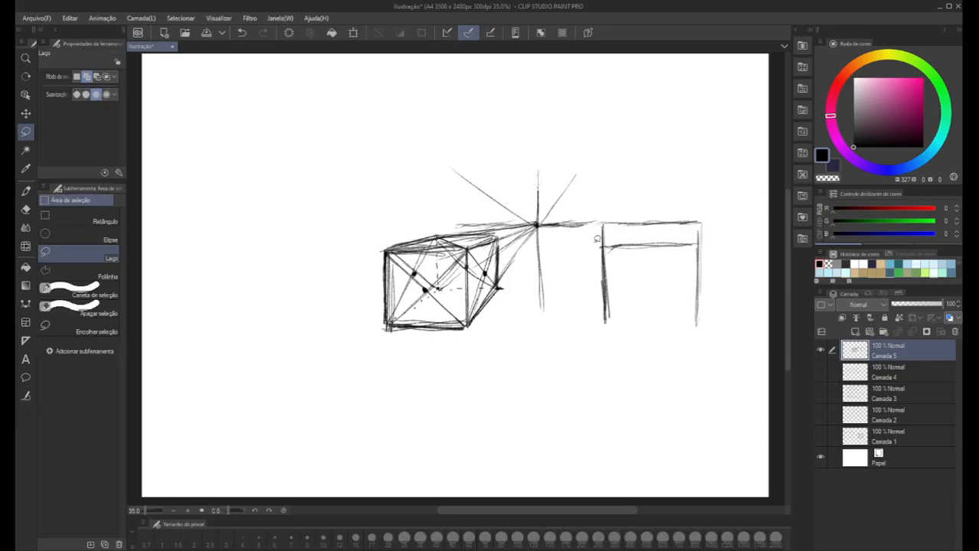
mouse_move(598, 242)
left_mouse_down()
mouse_move(694, 234)
mouse_move(713, 217)
mouse_move(657, 202)
mouse_move(601, 208)
mouse_move(590, 248)
left_mouse_up()
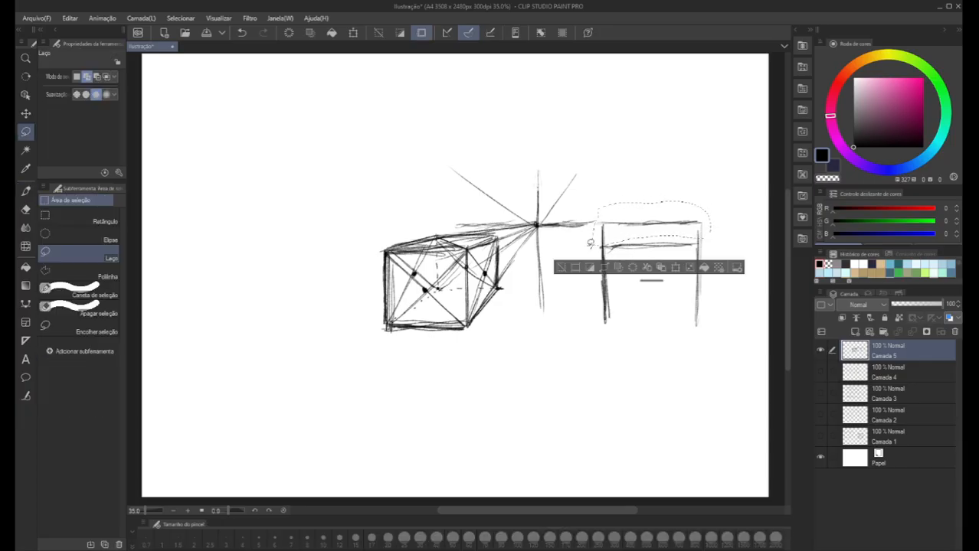
left_click(559, 267)
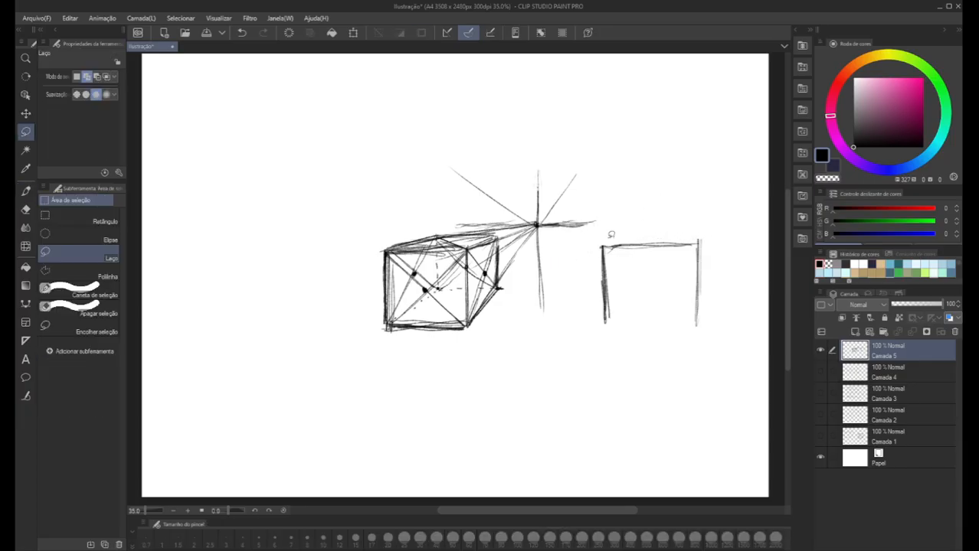
Return to the pencil and complete the second square with its remaining side strokes and bottom edge
key("p")
left_click_drag(603, 251, 610, 337)
mouse_move(671, 322)
left_mouse_down()
mouse_move(697, 322)
mouse_move(604, 327)
left_mouse_up()
Draw lines from the vanishing point to the second square's corners and close the side and top faces of the cube
left_click_drag(537, 225, 572, 276)
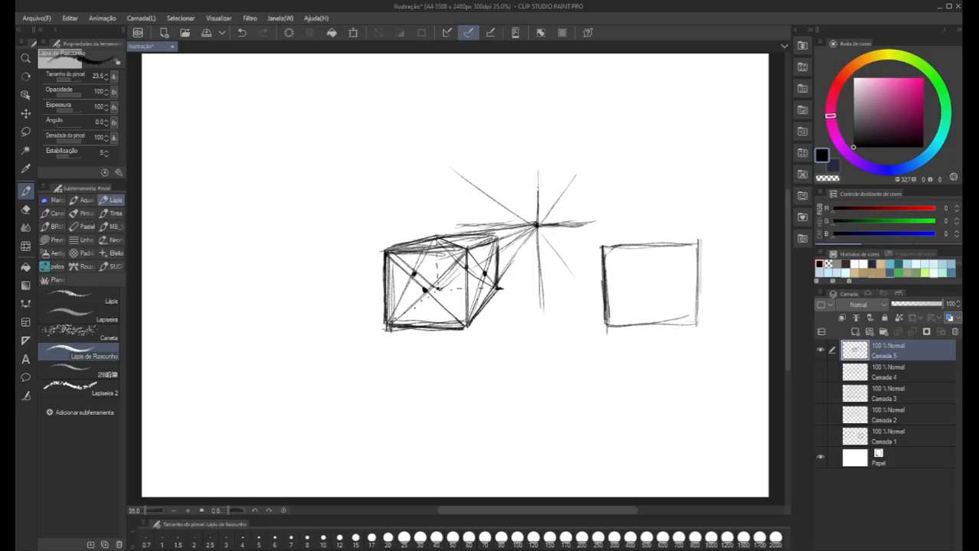
left_click_drag(538, 225, 569, 239)
left_click_drag(645, 229, 687, 242)
key("ctrl+z")
mouse_move(538, 225)
left_mouse_down()
mouse_move(619, 233)
mouse_move(575, 239)
mouse_move(578, 292)
mouse_move(609, 328)
left_mouse_up()
left_click_drag(572, 280, 605, 324)
mouse_move(574, 239)
left_mouse_down()
mouse_move(639, 229)
mouse_move(693, 243)
left_mouse_up()
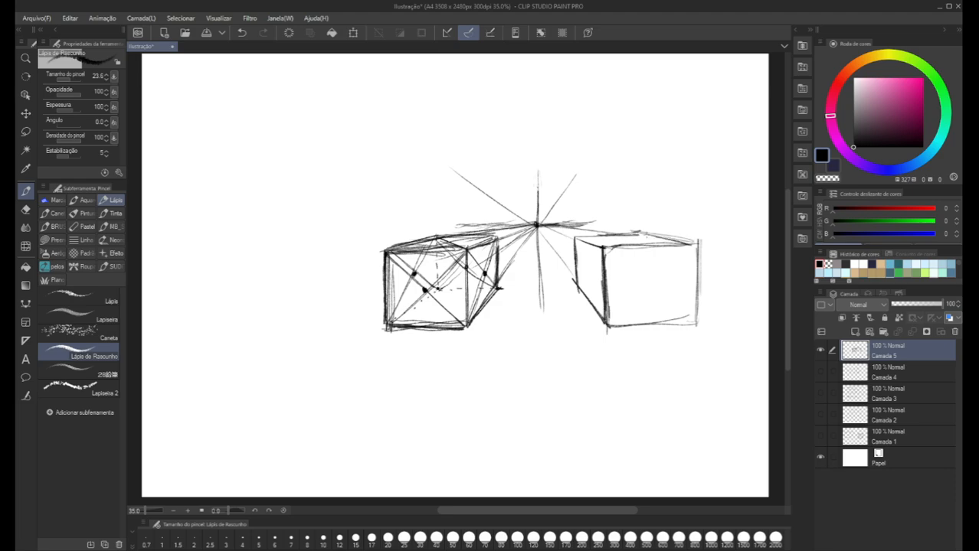
Reinforce the outer and receding edges of the second cube
mouse_move(634, 233)
left_mouse_down()
mouse_move(693, 245)
mouse_move(697, 292)
left_mouse_up()
left_click_drag(695, 254, 696, 325)
mouse_move(695, 262)
left_mouse_down()
mouse_move(696, 320)
mouse_move(666, 321)
left_mouse_up()
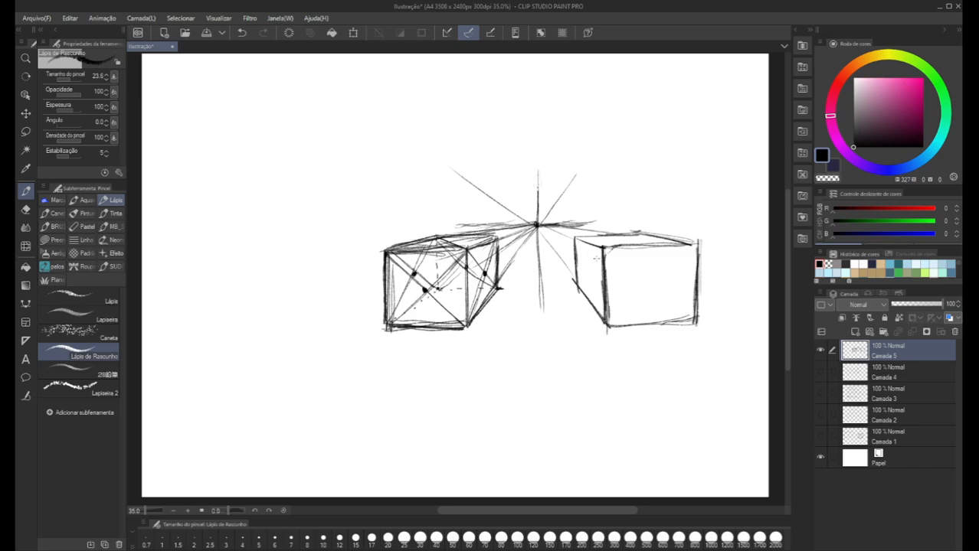
left_click_drag(575, 240, 571, 284)
left_click_drag(642, 233, 691, 244)
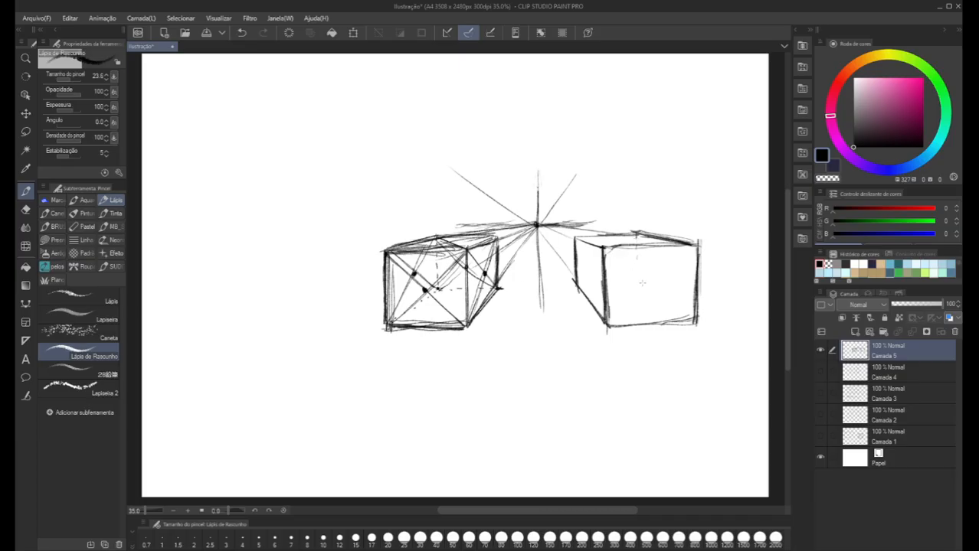
Sketch the second cube's hidden edges as dashed lines and mark the centre of each face with a dot
left_click_drag(636, 263, 635, 273)
left_click_drag(688, 311, 644, 290)
left_click_drag(628, 239, 632, 239)
left_click_drag(643, 280, 670, 275)
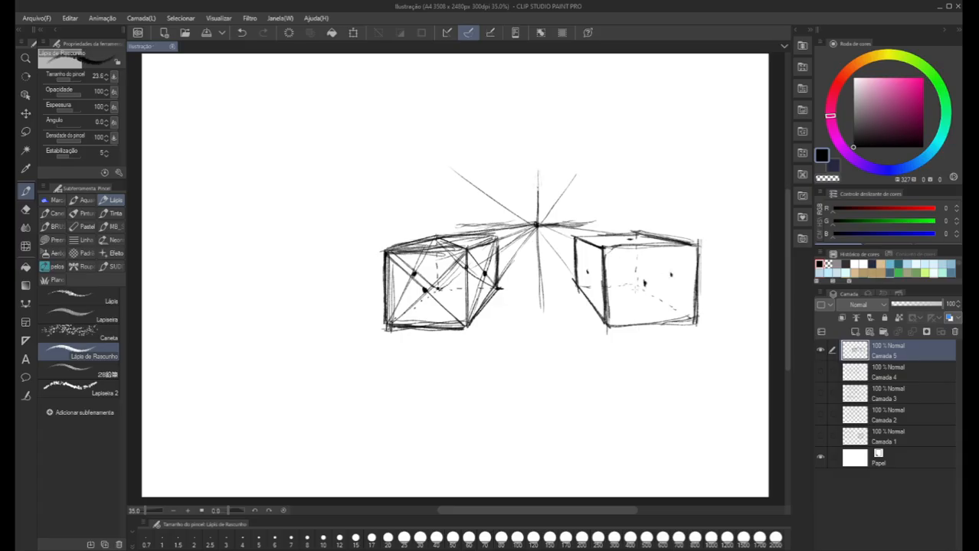
left_click_drag(628, 299, 630, 302)
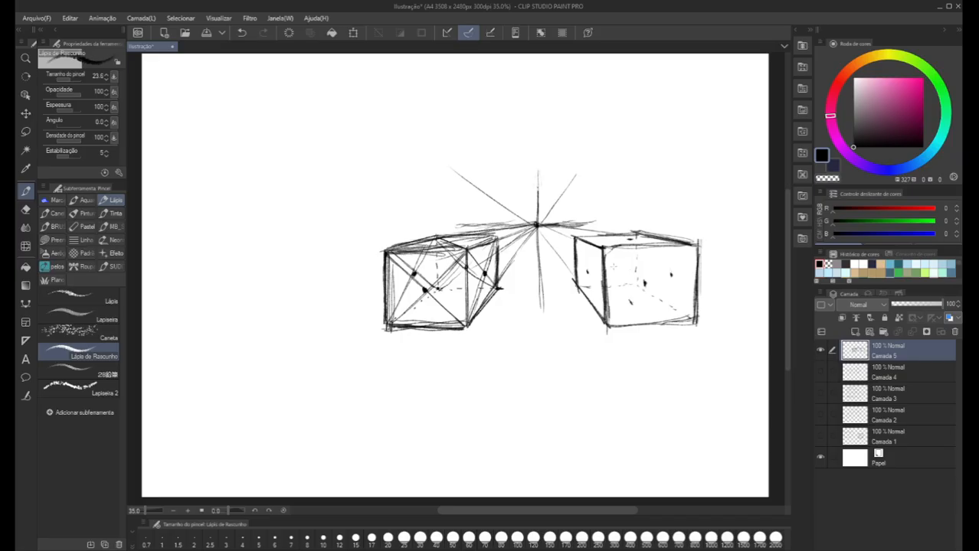
Connect the opposite face centres of the second cube with a vertical and a horizontal line
mouse_move(632, 251)
left_mouse_down()
mouse_move(632, 302)
mouse_move(629, 242)
left_mouse_up()
key("ctrl+z")
left_click_drag(673, 273, 587, 274)
key("ctrl+z")
key("ctrl+y")
Sketch a circle where the second cube's centre lines cross, undo it and draw a small box there instead
mouse_move(625, 272)
left_mouse_down()
mouse_move(622, 285)
mouse_move(640, 277)
left_mouse_up()
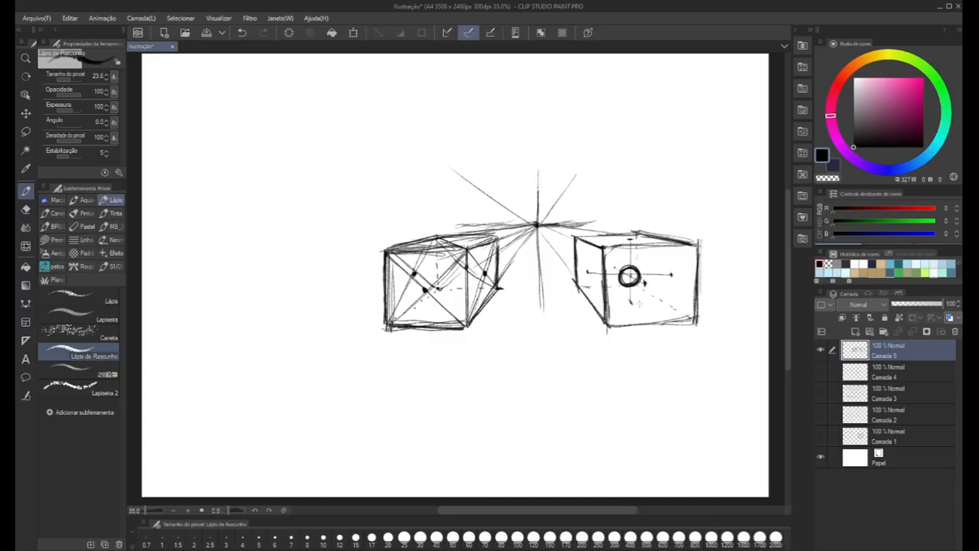
key("ctrl+z")
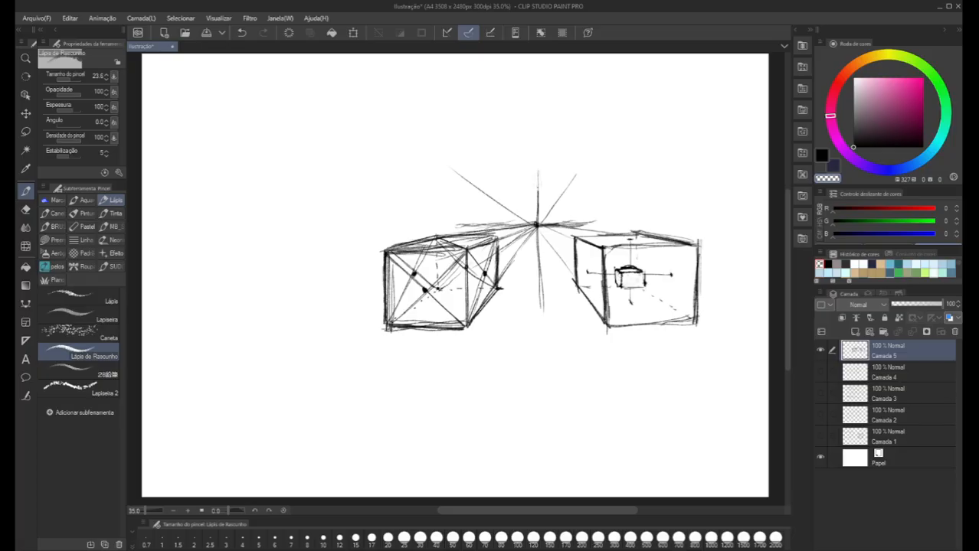
key("c")
scroll(354, 326, "down", 1)
left_click_drag(340, 342, 375, 342)
key("m")
mouse_move(736, 329)
left_mouse_down()
mouse_move(681, 179)
mouse_move(534, 147)
mouse_move(462, 158)
mouse_move(442, 182)
left_mouse_up()
key("ctrl+z")
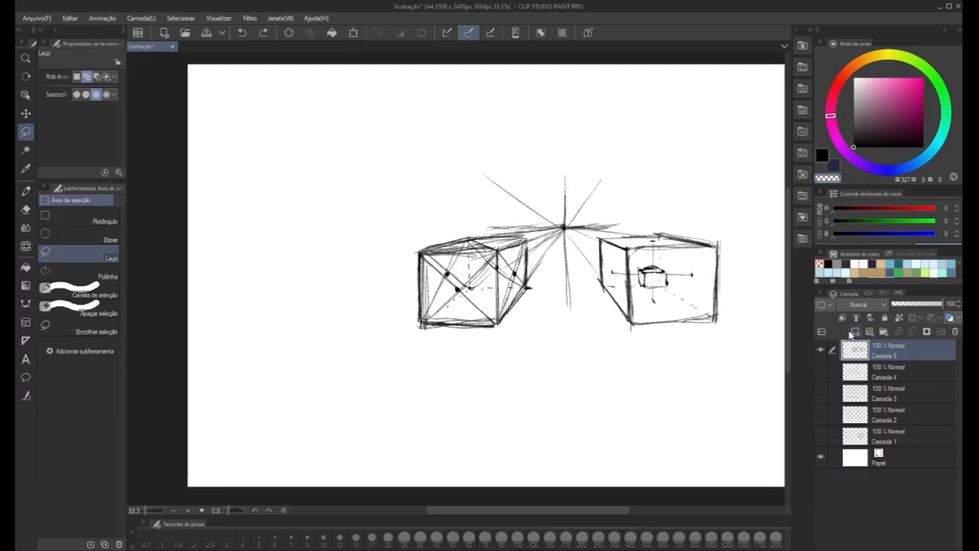
Add a new layer above Camada 5, hide Camada 5 and switch to the pencil
left_click(854, 332)
left_click(821, 371)
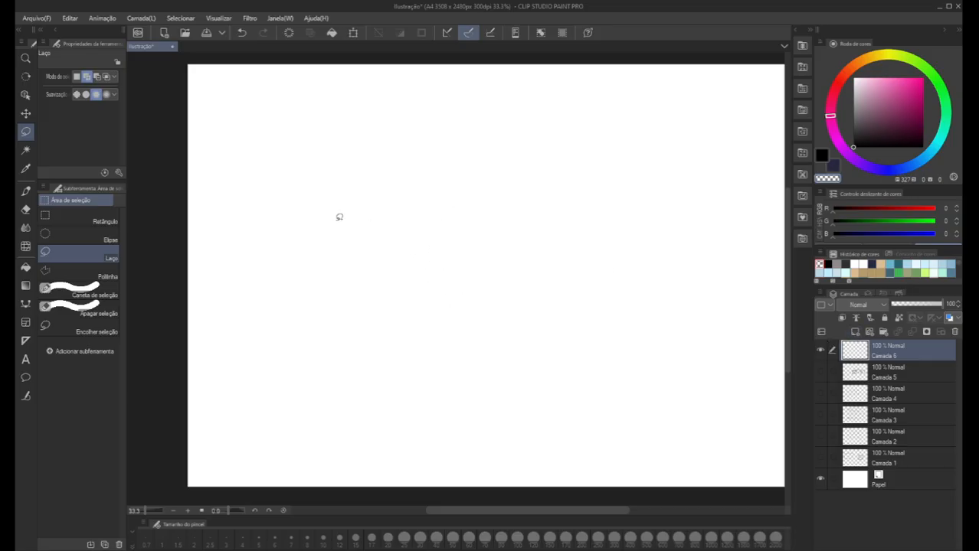
key("p")
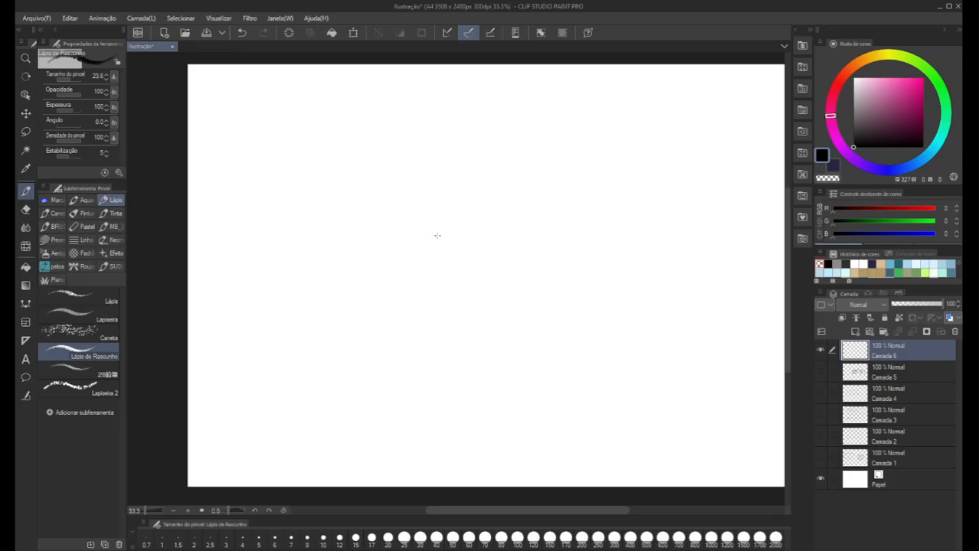
left_click_drag(392, 230, 553, 227)
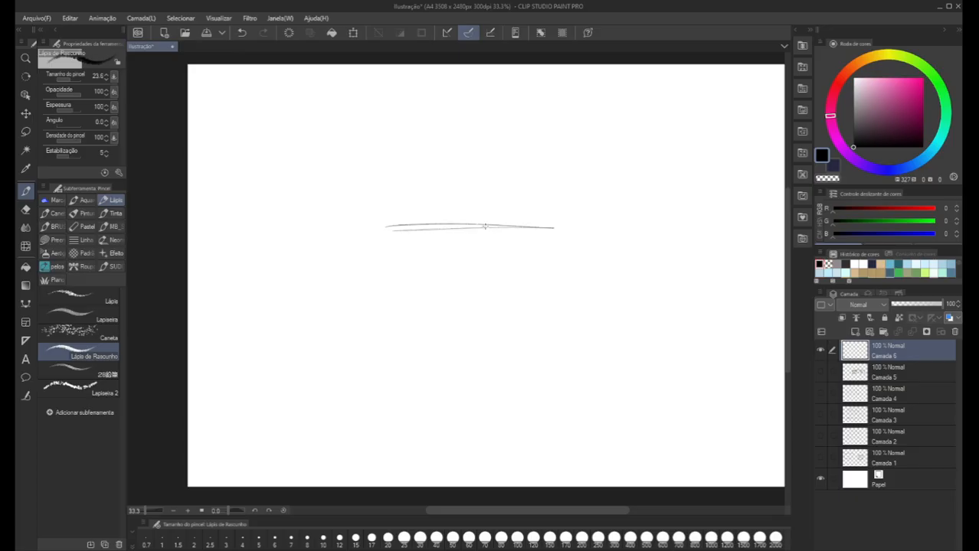
key("ctrl+z")
key("ctrl+z")
Mark a vanishing point with a dot in the upper middle of the blank page
left_click(556, 220)
mouse_move(491, 218)
left_mouse_down()
mouse_move(413, 242)
mouse_move(452, 238)
left_mouse_up()
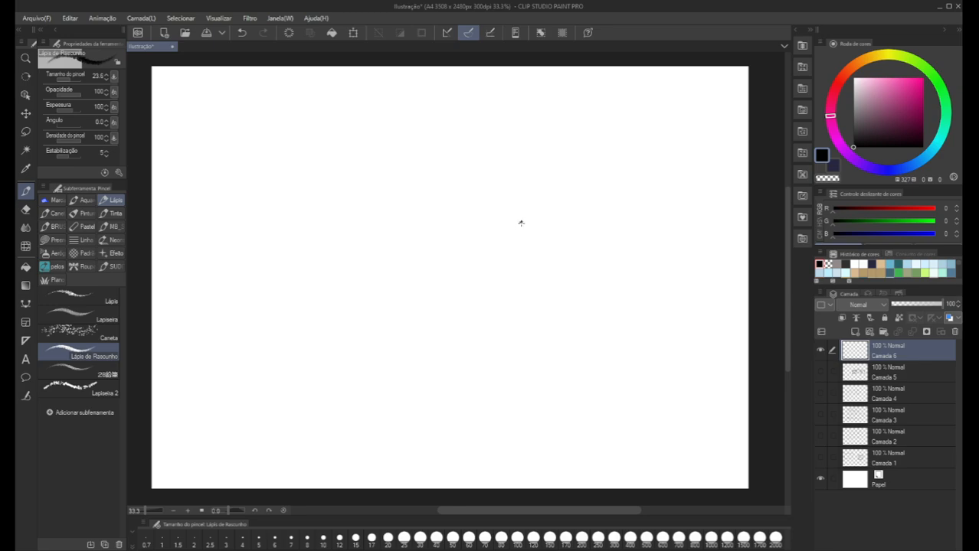
left_click_drag(519, 223, 383, 369)
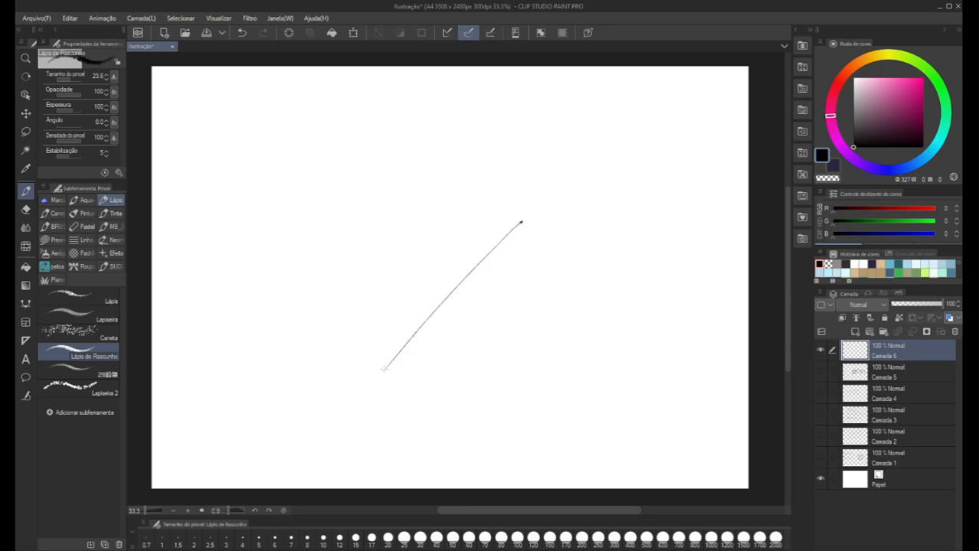
key("ctrl+z")
left_click_drag(519, 223, 433, 267)
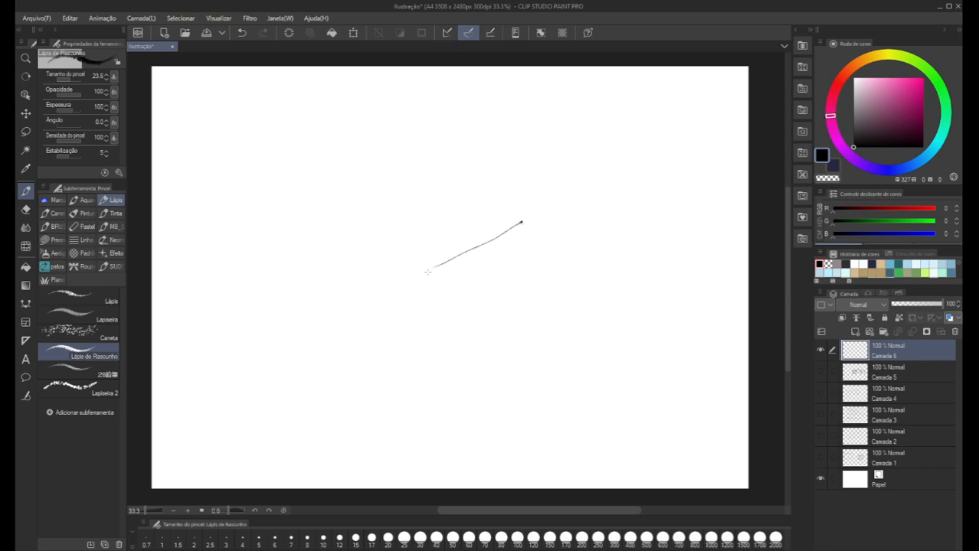
key("ctrl+z")
Draw straight lines radiating from the vanishing point in all directions, with heavier strokes straight down and across
left_click_drag(519, 223, 448, 260)
left_click_drag(520, 222, 470, 277)
left_click_drag(520, 223, 505, 274)
left_click_drag(520, 223, 465, 207)
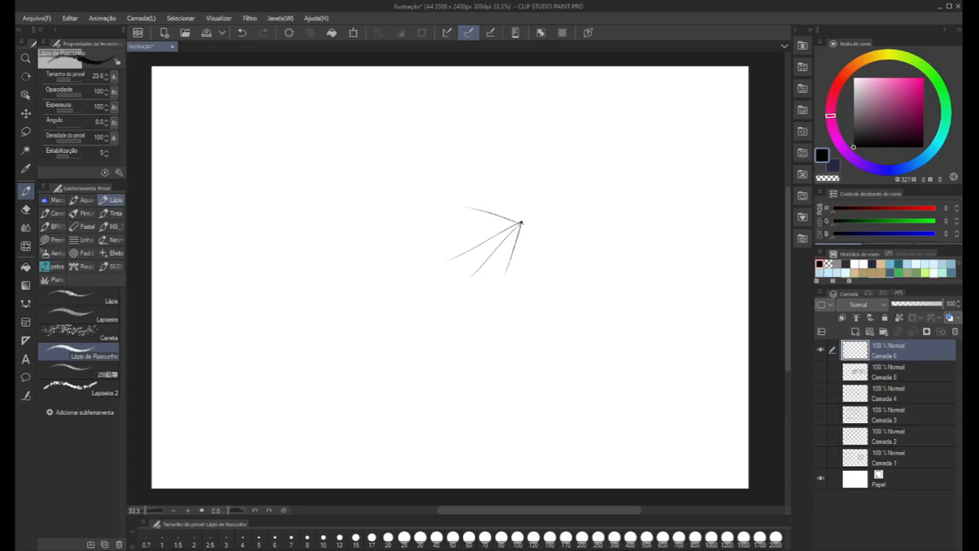
left_click_drag(520, 223, 513, 181)
mouse_move(520, 223)
left_mouse_down()
mouse_move(554, 223)
mouse_move(520, 246)
mouse_move(533, 202)
mouse_move(518, 261)
left_mouse_up()
left_click_drag(520, 225, 520, 280)
left_click_drag(519, 244, 520, 279)
mouse_move(517, 223)
left_mouse_down()
mouse_move(559, 221)
mouse_move(535, 222)
mouse_move(550, 223)
left_mouse_up()
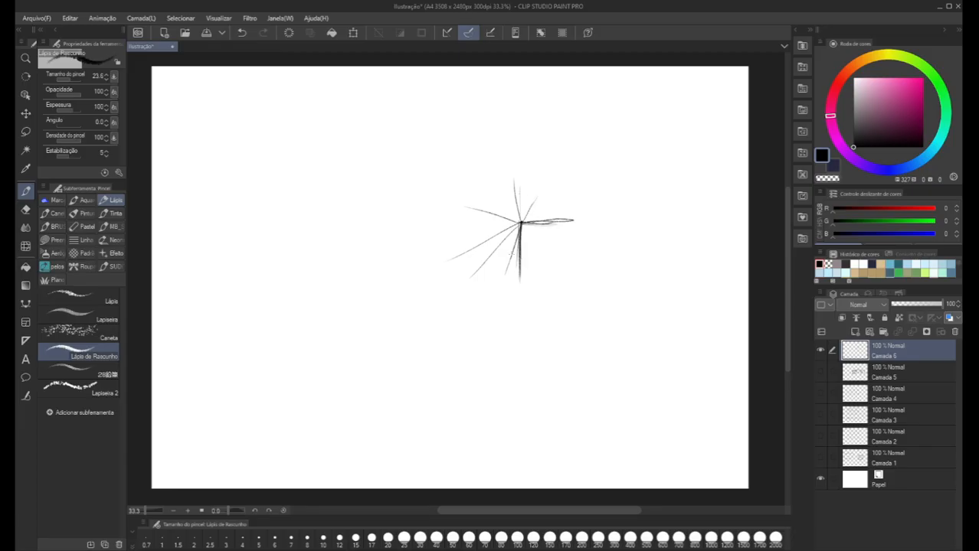
Sketch the box's side face with a near and a far vertical edge and receding edges aimed at the vanishing point
mouse_move(482, 246)
left_mouse_down()
mouse_move(481, 321)
mouse_move(482, 282)
mouse_move(514, 268)
mouse_move(513, 250)
left_mouse_up()
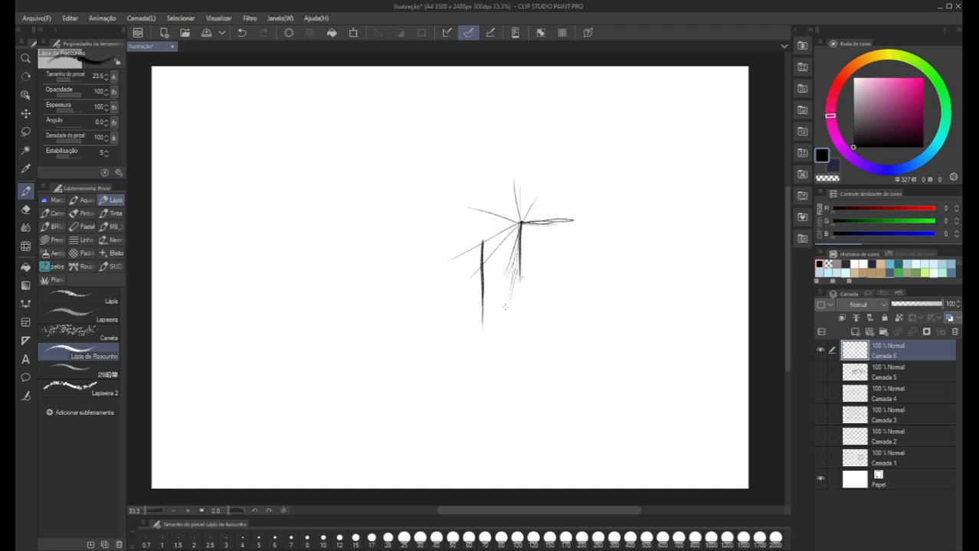
left_click_drag(514, 288, 516, 245)
mouse_move(505, 282)
left_mouse_down()
mouse_move(512, 256)
mouse_move(486, 328)
mouse_move(482, 282)
left_mouse_up()
mouse_move(482, 325)
left_mouse_down()
mouse_move(486, 257)
mouse_move(499, 284)
mouse_move(512, 231)
left_mouse_up()
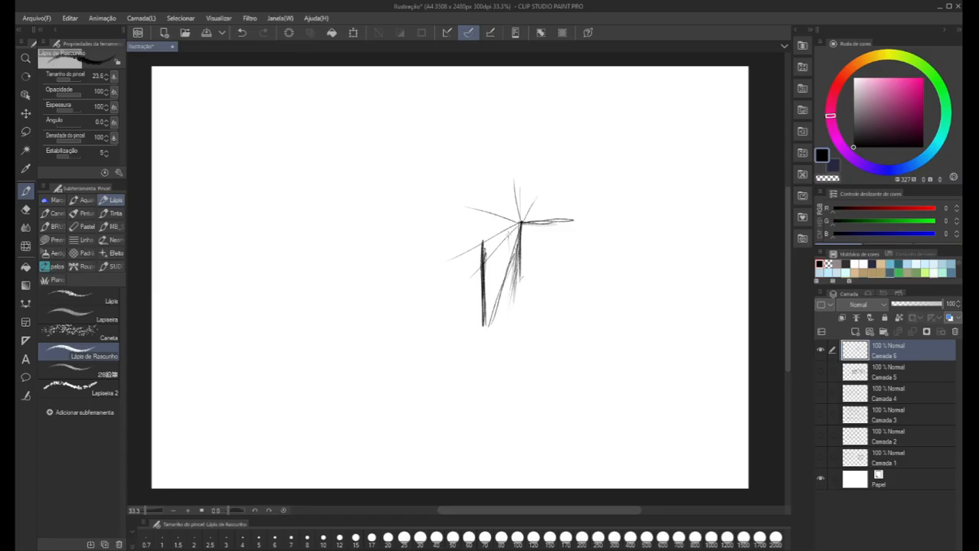
mouse_move(507, 265)
left_mouse_down()
mouse_move(510, 226)
mouse_move(495, 239)
mouse_move(516, 222)
mouse_move(478, 245)
mouse_move(457, 228)
mouse_move(406, 240)
left_mouse_up()
Complete the box's front face with top, left and bottom edges, and close the top face with a receding left edge
mouse_move(479, 244)
left_mouse_down()
mouse_move(380, 240)
mouse_move(383, 276)
left_mouse_up()
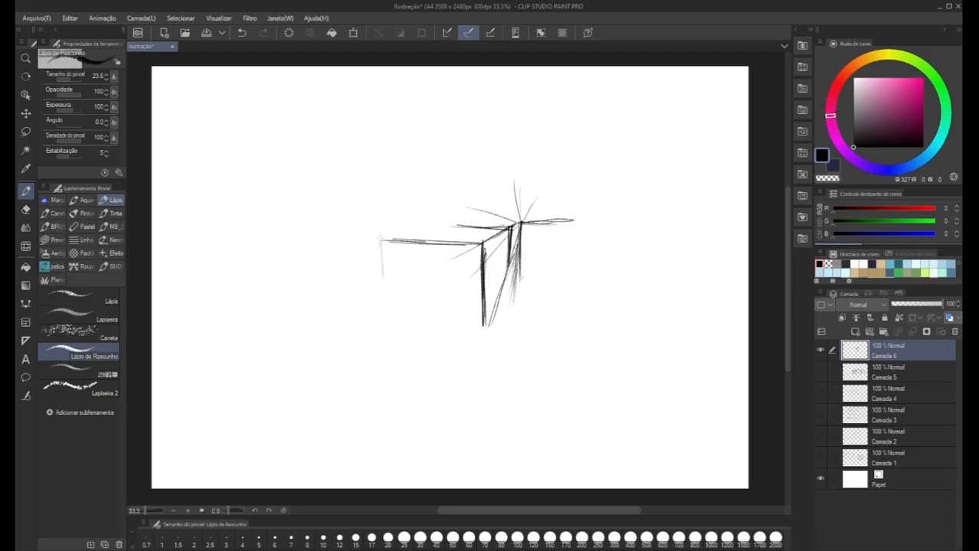
left_click_drag(380, 237, 384, 305)
left_click_drag(381, 243, 388, 327)
mouse_move(480, 248)
left_mouse_down()
mouse_move(480, 309)
mouse_move(479, 292)
left_mouse_up()
left_click_drag(476, 265, 481, 333)
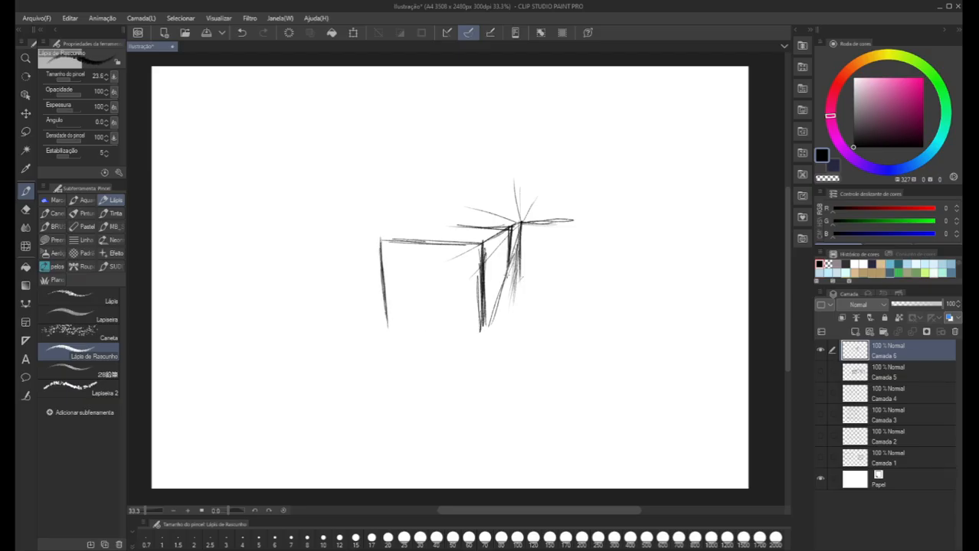
left_click_drag(503, 275, 490, 311)
left_click_drag(503, 276, 483, 332)
left_click_drag(408, 325, 471, 337)
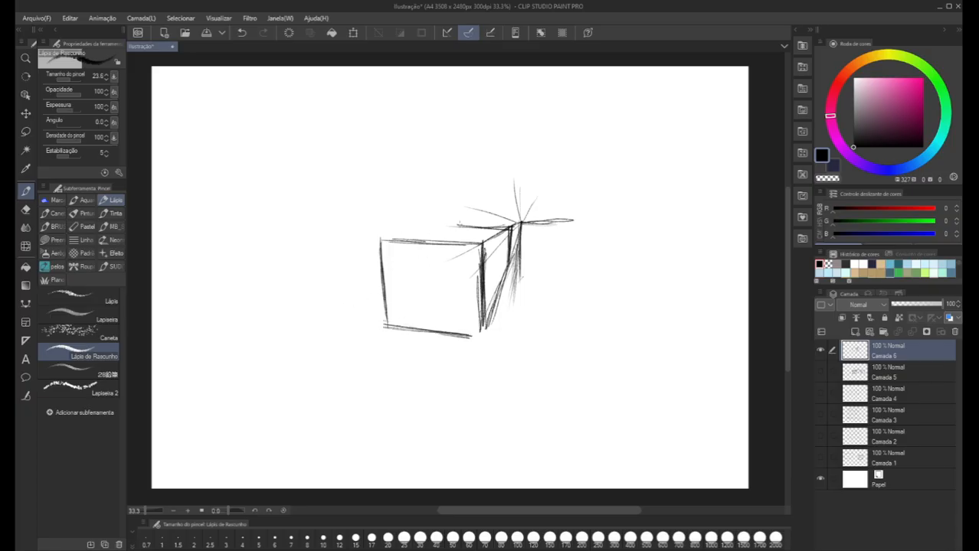
left_click_drag(441, 232, 459, 226)
left_click_drag(385, 243, 457, 228)
left_click_drag(457, 229, 393, 310)
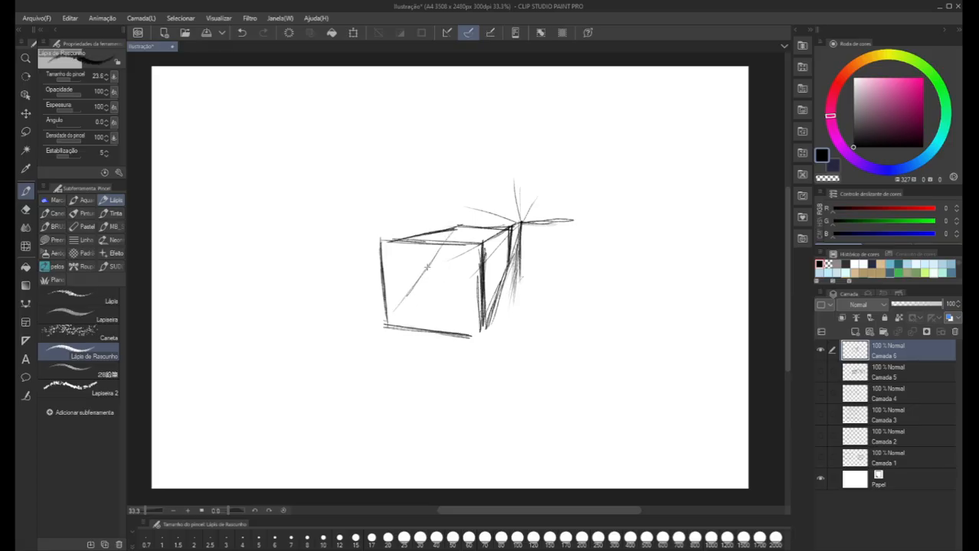
key("ctrl+z")
key("ctrl+z")
Sketch the box's hidden back vertical edge and the hidden edges of its floor
mouse_move(454, 229)
left_mouse_down()
mouse_move(455, 273)
mouse_move(499, 270)
mouse_move(453, 264)
left_mouse_up()
mouse_move(506, 234)
left_mouse_down()
mouse_move(502, 279)
mouse_move(434, 284)
mouse_move(392, 325)
left_mouse_up()
mouse_move(443, 280)
left_mouse_down()
mouse_move(380, 326)
mouse_move(463, 268)
mouse_move(501, 275)
left_mouse_up()
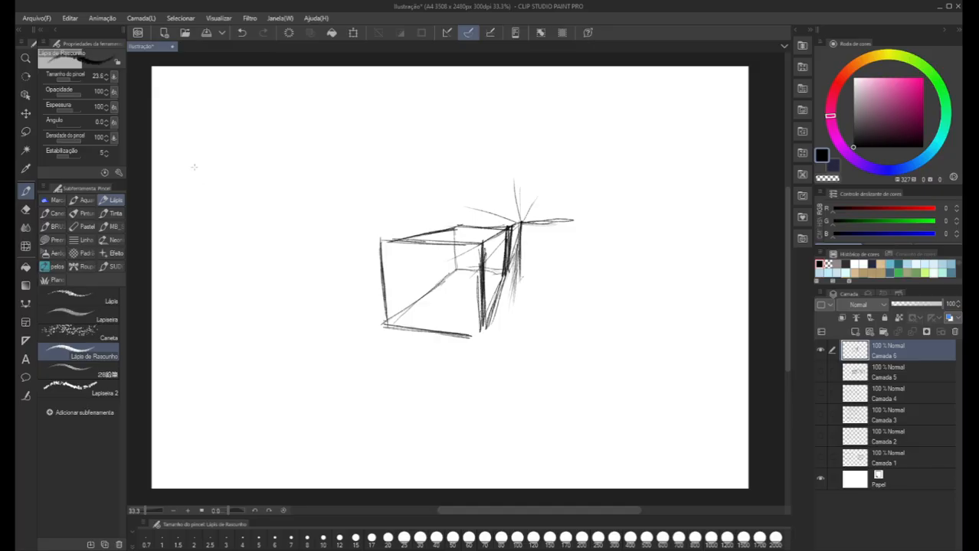
Draw a freehand circle in the empty upper-left area of the page, undoing the first stroke
mouse_move(194, 167)
left_mouse_down()
mouse_move(224, 216)
mouse_move(257, 164)
mouse_move(205, 180)
left_mouse_up()
key("ctrl+z")
mouse_move(232, 131)
left_mouse_down()
mouse_move(254, 190)
mouse_move(216, 150)
left_mouse_up()
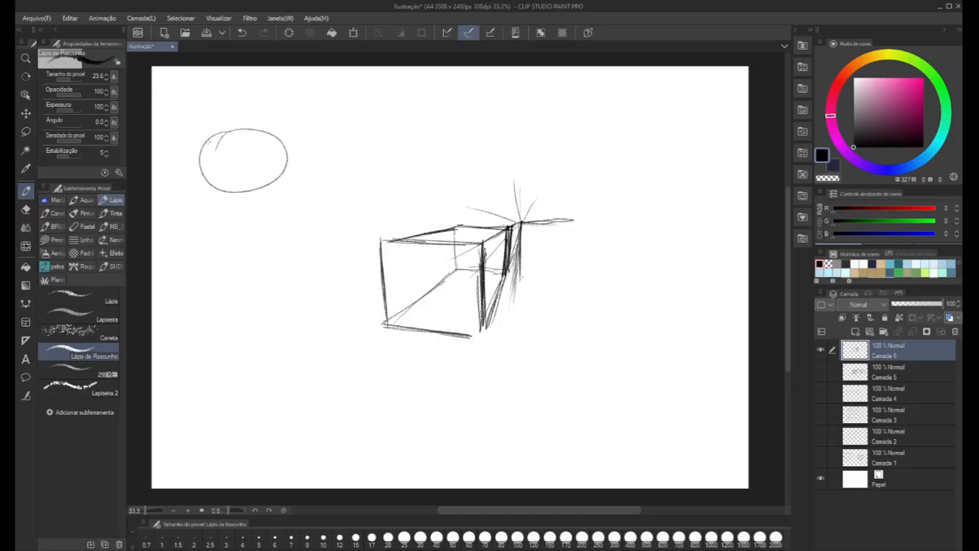
Lasso the circle, try squashing it vertically into a flat ellipse, and remove the selection
key("m")
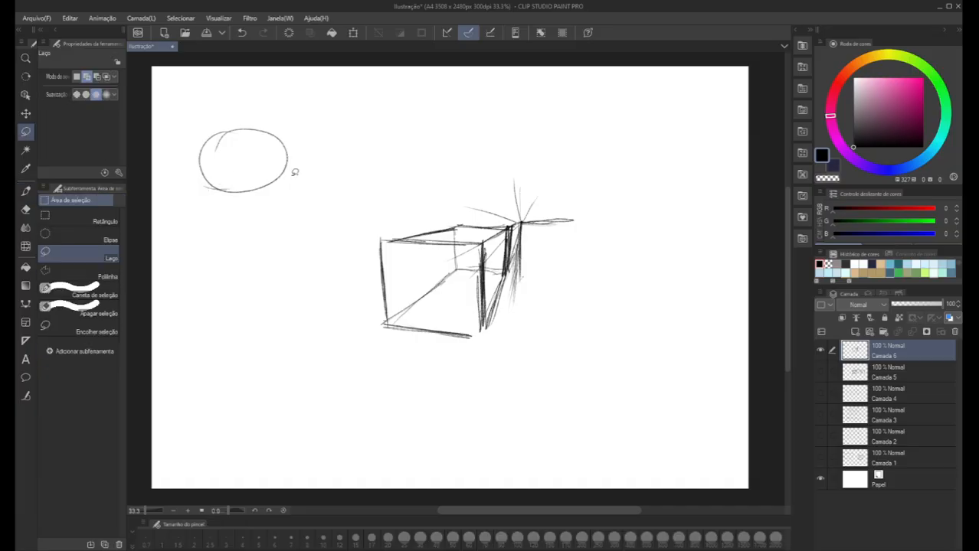
mouse_move(294, 172)
left_mouse_down()
mouse_move(267, 105)
mouse_move(172, 164)
mouse_move(312, 179)
left_mouse_up()
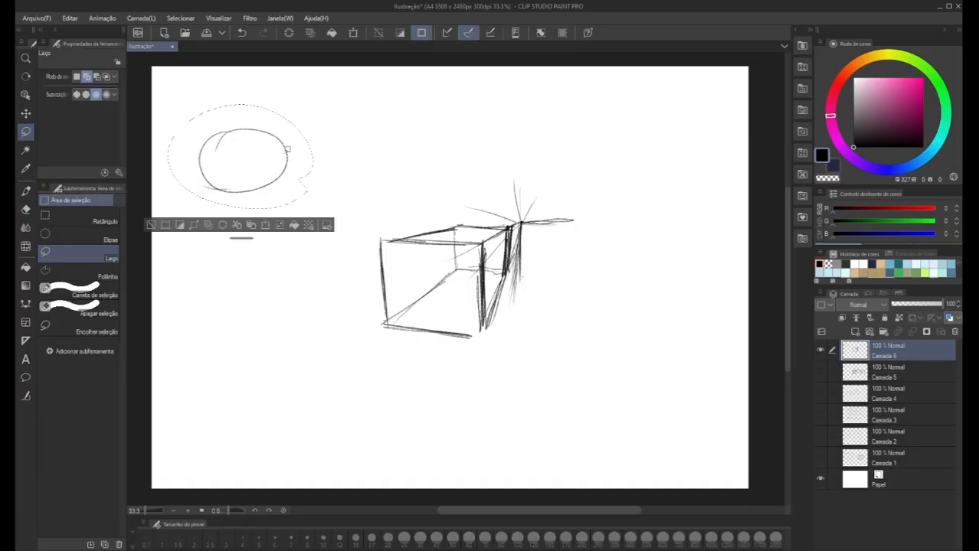
left_click(265, 224)
left_click_drag(239, 100, 237, 199)
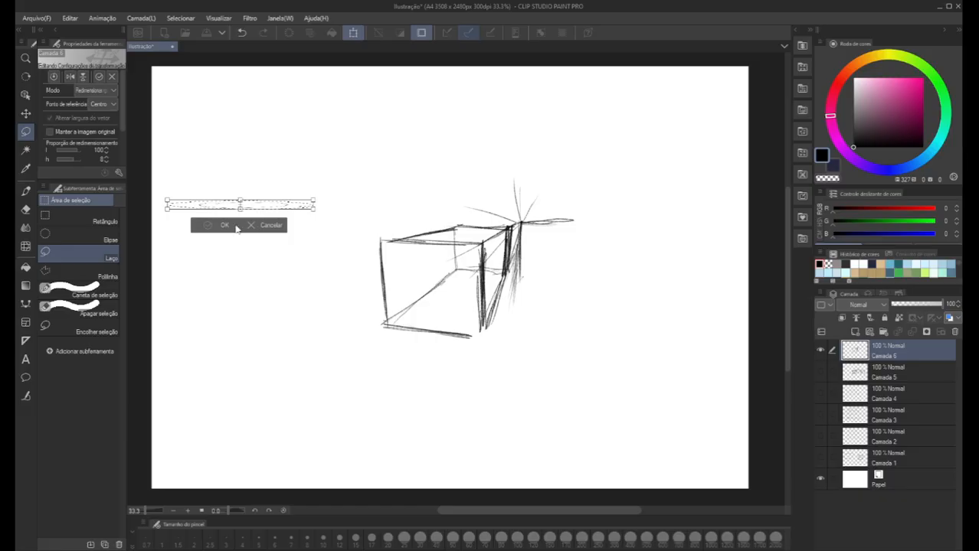
left_click(250, 225)
left_click(157, 224)
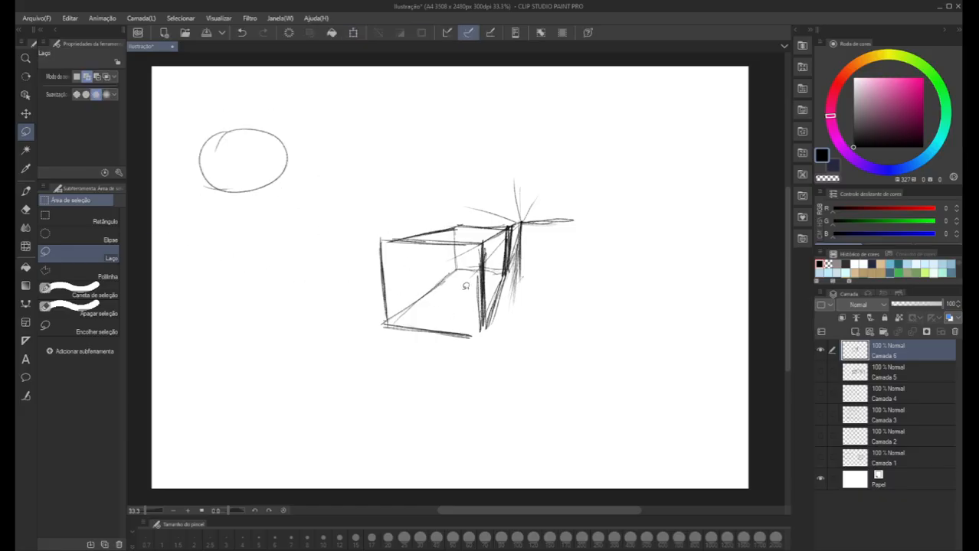
Redraw the box's floor edges and hidden back edges more firmly with the pencil and mark the floor's centre
key("p")
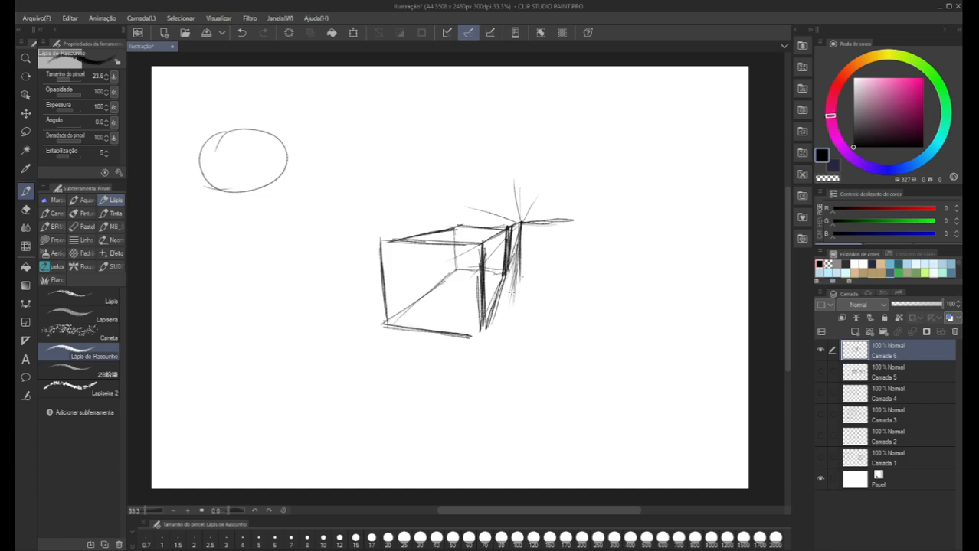
left_click_drag(507, 281, 451, 277)
mouse_move(454, 226)
left_mouse_down()
mouse_move(454, 271)
mouse_move(398, 331)
left_mouse_up()
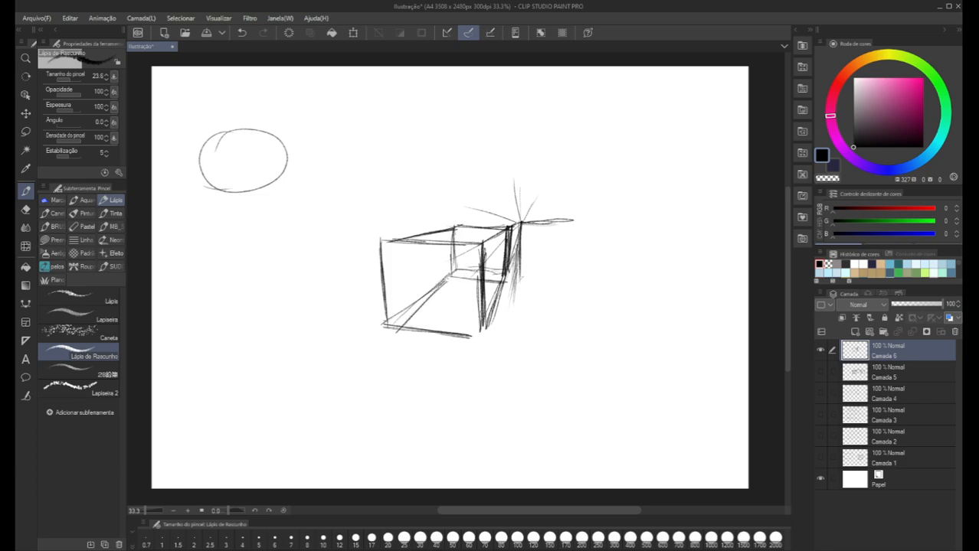
left_click_drag(506, 281, 471, 336)
left_click_drag(496, 298, 487, 312)
left_click_drag(503, 232, 499, 292)
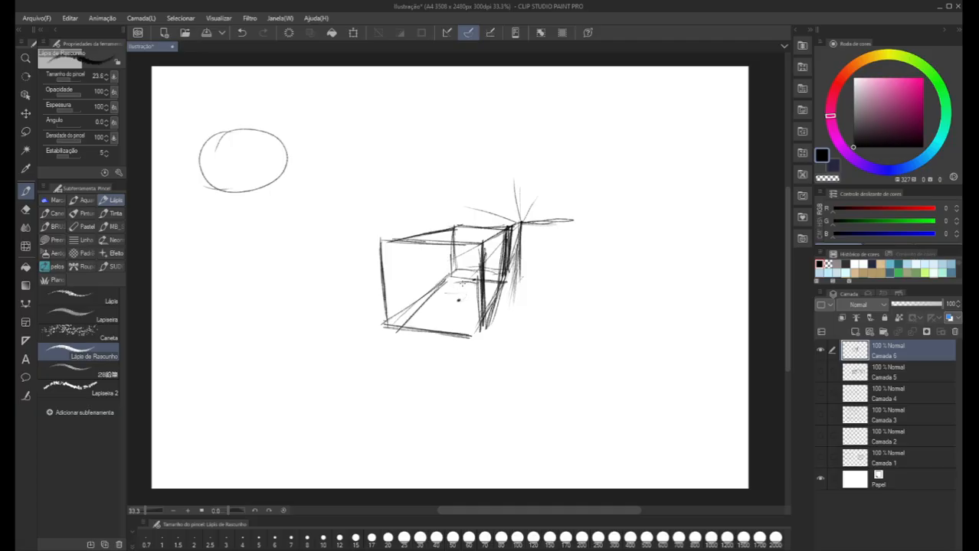
Draw an ellipse in perspective on the box's floor, touching its four edges around the centre dot
mouse_move(433, 289)
left_mouse_down()
mouse_move(464, 294)
mouse_move(415, 315)
left_mouse_up()
left_click_drag(429, 247, 431, 331)
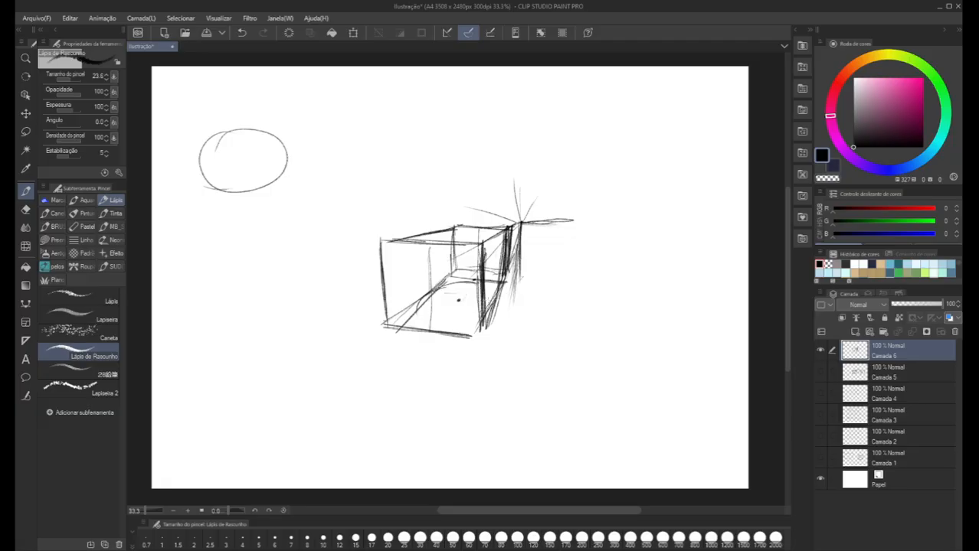
left_click_drag(502, 285, 479, 321)
mouse_move(413, 305)
left_mouse_down()
mouse_move(419, 324)
mouse_move(434, 331)
mouse_move(420, 326)
mouse_move(469, 331)
mouse_move(484, 311)
left_mouse_up()
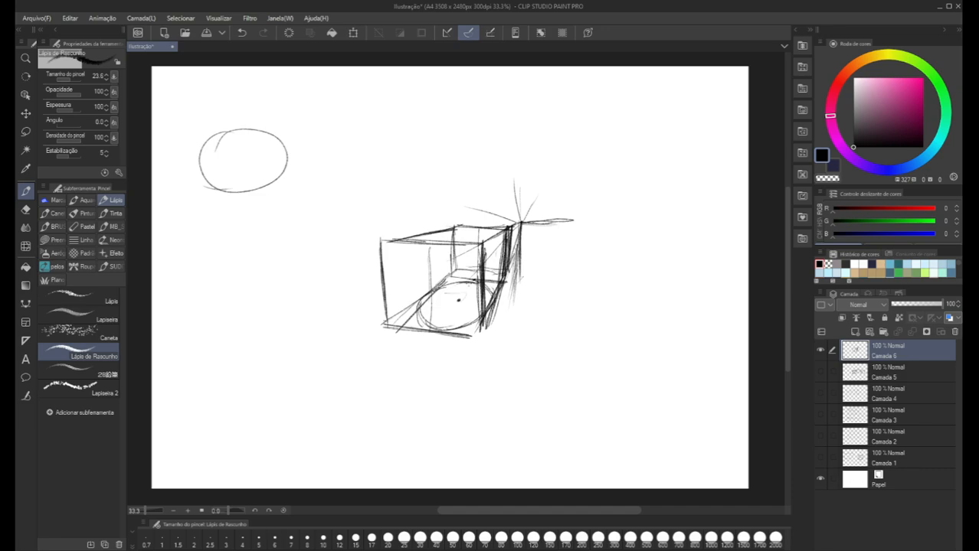
mouse_move(469, 282)
left_mouse_down()
mouse_move(427, 291)
mouse_move(421, 324)
mouse_move(480, 314)
left_mouse_up()
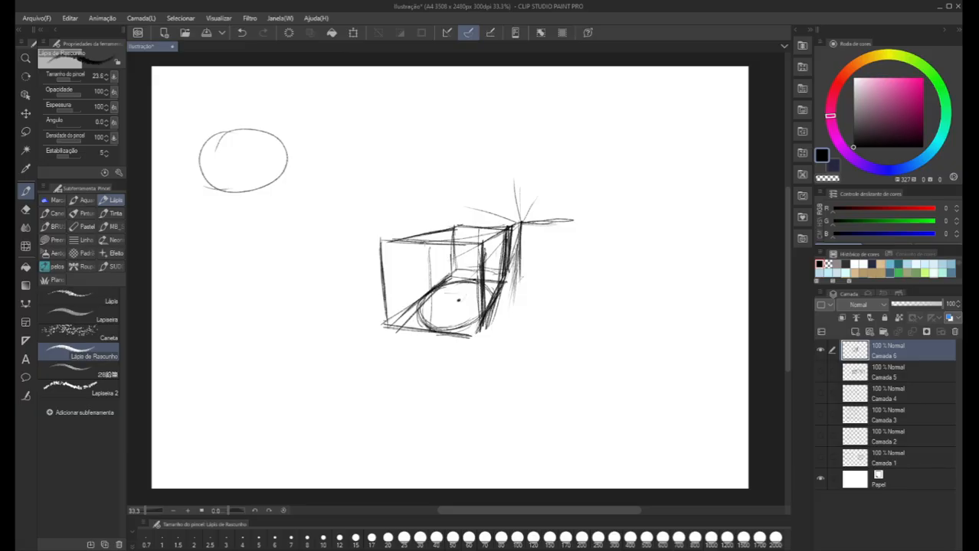
key("ctrl+z")
Strengthen the box's top edges and mark the ellipse's four contact points and the top face's centre with pink dots
left_click_drag(504, 228, 410, 239)
left_click(920, 77)
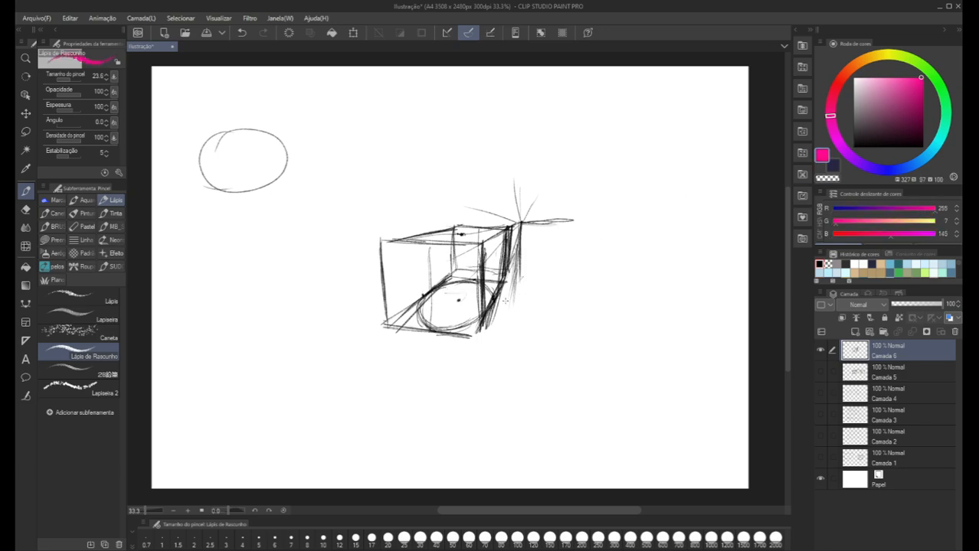
left_click_drag(493, 304, 497, 296)
left_click_drag(420, 298, 423, 293)
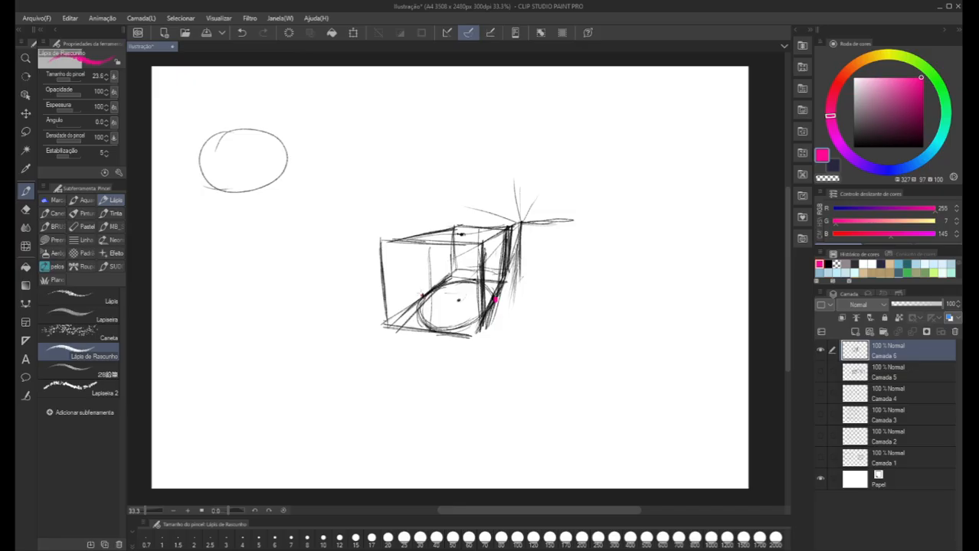
left_click_drag(434, 333, 431, 329)
left_click_drag(468, 281, 475, 279)
mouse_move(461, 236)
left_mouse_down()
mouse_move(496, 300)
mouse_move(463, 235)
left_mouse_up()
Draw pink lines from the top centre dot to the ellipse's left and right points, and try joining those two points
mouse_move(494, 296)
left_mouse_down()
mouse_move(463, 239)
mouse_move(421, 295)
left_mouse_up()
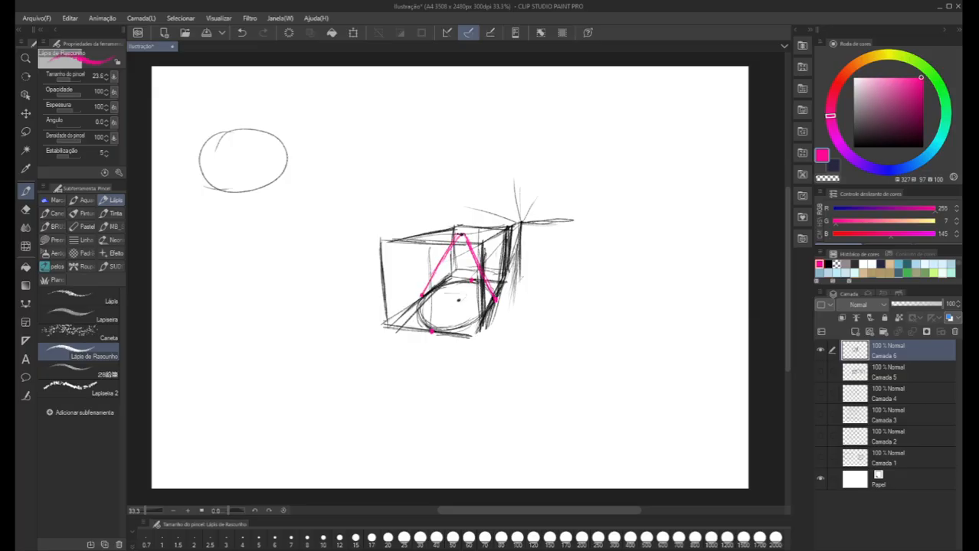
left_click_drag(490, 300, 421, 301)
key("ctrl+z")
mouse_move(494, 299)
left_mouse_down()
mouse_move(422, 297)
mouse_move(449, 294)
left_mouse_up()
key("ctrl+z")
Draw pink lines from the top dot to the ellipse's front and back points and join those points across the base
left_click_drag(459, 238, 435, 331)
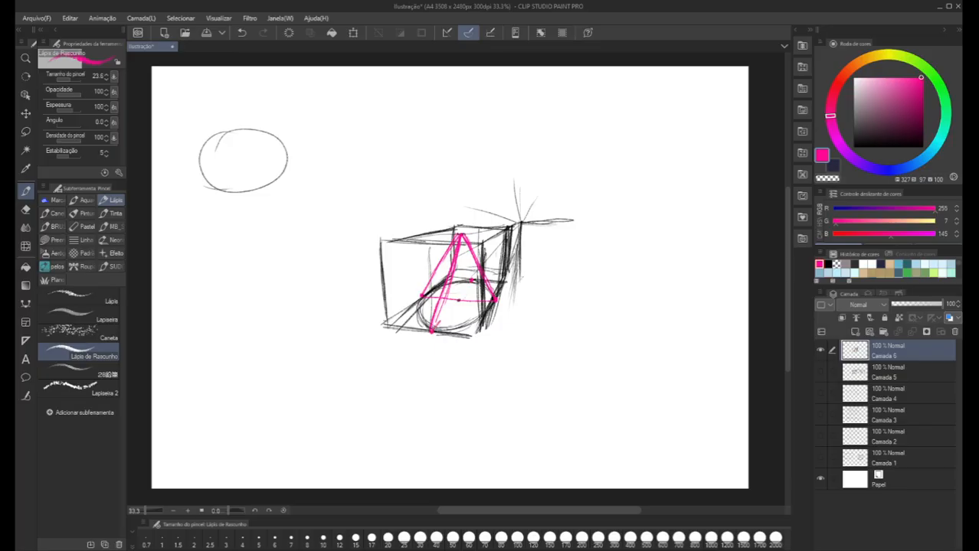
mouse_move(470, 282)
left_mouse_down()
mouse_move(433, 328)
mouse_move(466, 284)
mouse_move(457, 297)
left_mouse_up()
mouse_move(466, 268)
left_mouse_down()
mouse_move(460, 241)
mouse_move(462, 253)
left_mouse_up()
scroll(437, 284, "up", 1)
left_click_drag(433, 255, 464, 260)
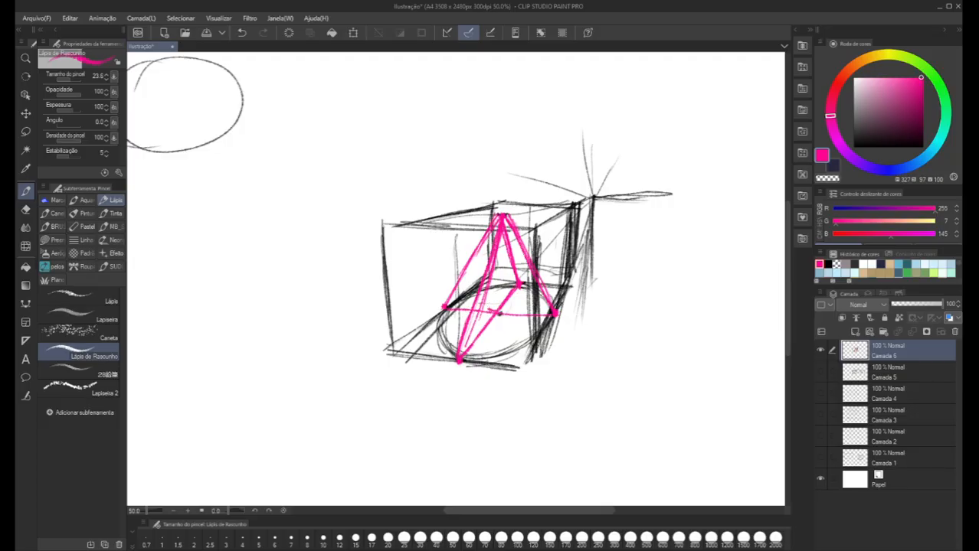
key("ctrl+z")
Lasso the area between the cone's front and right lines, delete its contents and remove the selection
key("m")
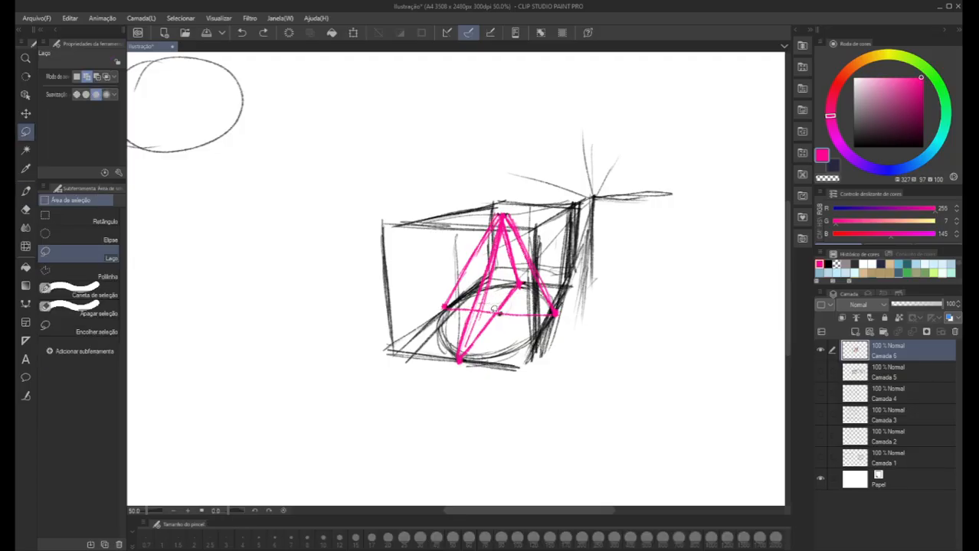
mouse_move(512, 311)
left_mouse_down()
mouse_move(533, 294)
mouse_move(506, 227)
mouse_move(490, 311)
mouse_move(419, 330)
mouse_move(499, 305)
mouse_move(504, 218)
mouse_move(498, 313)
mouse_move(551, 313)
mouse_move(501, 244)
left_mouse_up()
key("Delete")
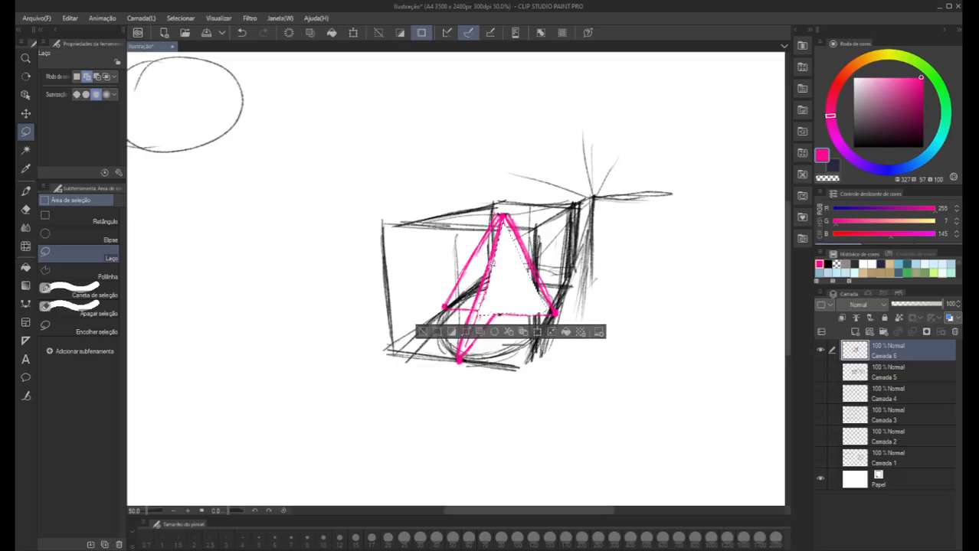
left_click(418, 330)
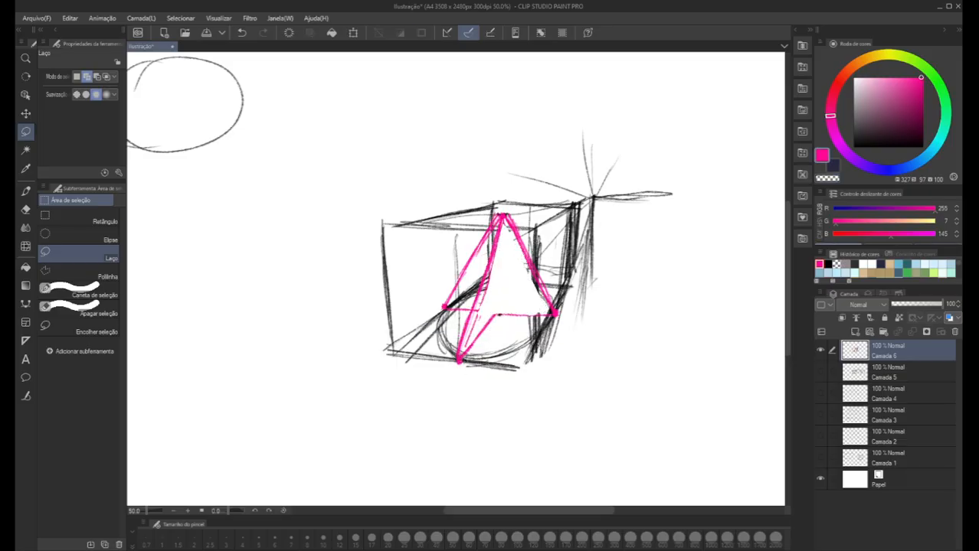
Trace the cone's curved base in pink from the front to the right point and thicken its right and front lines
key("p")
mouse_move(460, 360)
left_mouse_down()
mouse_move(512, 350)
mouse_move(554, 315)
left_mouse_up()
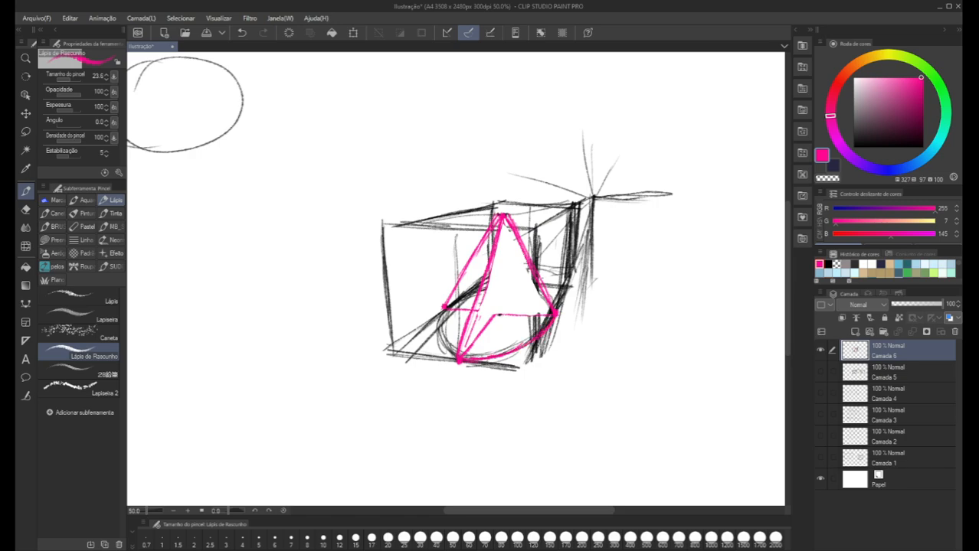
left_click_drag(503, 214, 550, 303)
left_click_drag(530, 257, 500, 209)
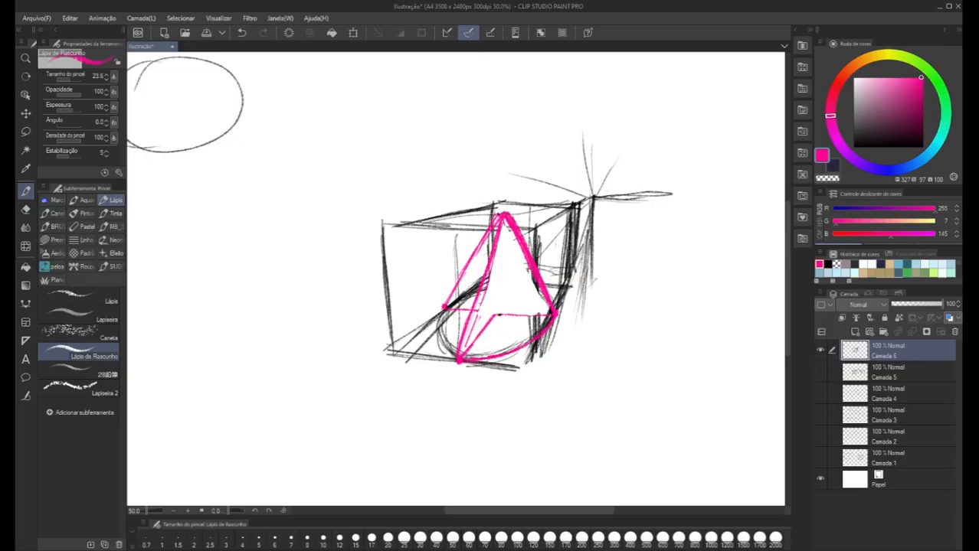
left_click_drag(497, 217, 460, 354)
mouse_move(476, 305)
left_mouse_down()
mouse_move(460, 354)
mouse_move(474, 300)
left_mouse_up()
Erase the leftover construction lines in and beside the cone with the pencil set to transparent colour
key("c")
mouse_move(458, 343)
left_mouse_down()
mouse_move(495, 223)
mouse_move(489, 241)
left_mouse_up()
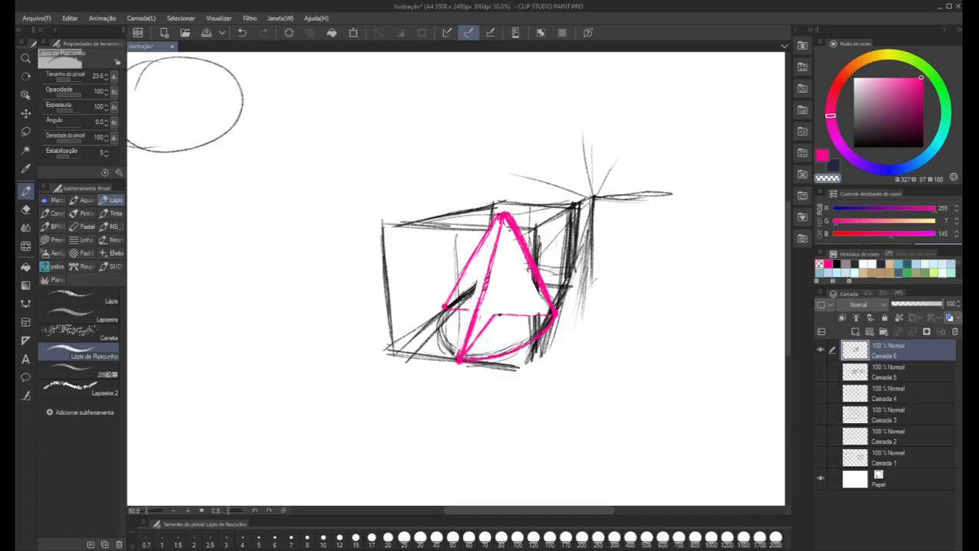
mouse_move(471, 285)
left_mouse_down()
mouse_move(453, 304)
mouse_move(464, 305)
mouse_move(455, 299)
mouse_move(468, 284)
mouse_move(490, 316)
mouse_move(481, 336)
mouse_move(518, 304)
mouse_move(547, 322)
mouse_move(515, 329)
left_mouse_up()
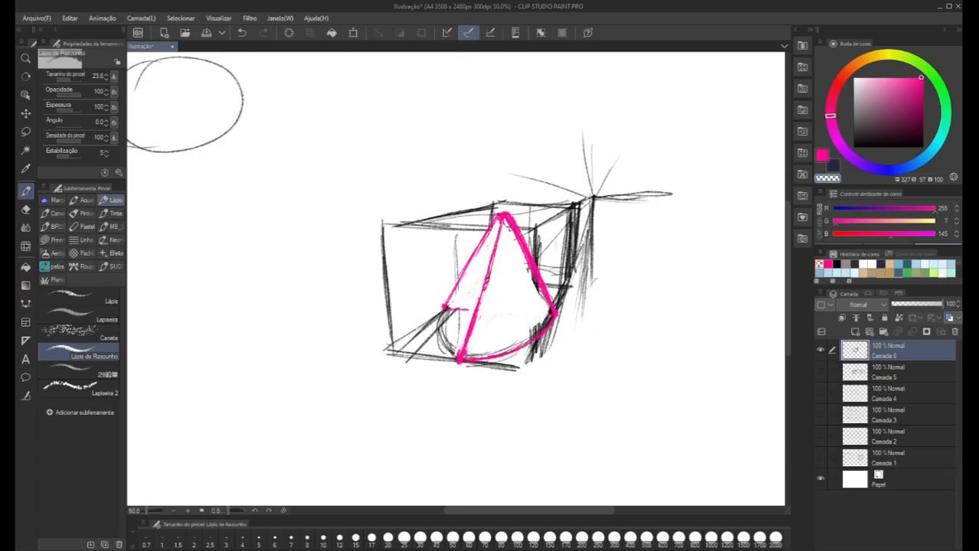
Erase the remaining stray marks inside the cone along its right edge with the transparent pencil
left_click_drag(505, 223, 507, 232)
left_click_drag(535, 279, 537, 293)
mouse_move(538, 293)
left_mouse_down()
mouse_move(536, 260)
mouse_move(531, 297)
mouse_move(513, 233)
left_mouse_up()
Redraw in pink the cone's front line and the short base line joining it to the back point
key("c")
left_click_drag(465, 310, 475, 310)
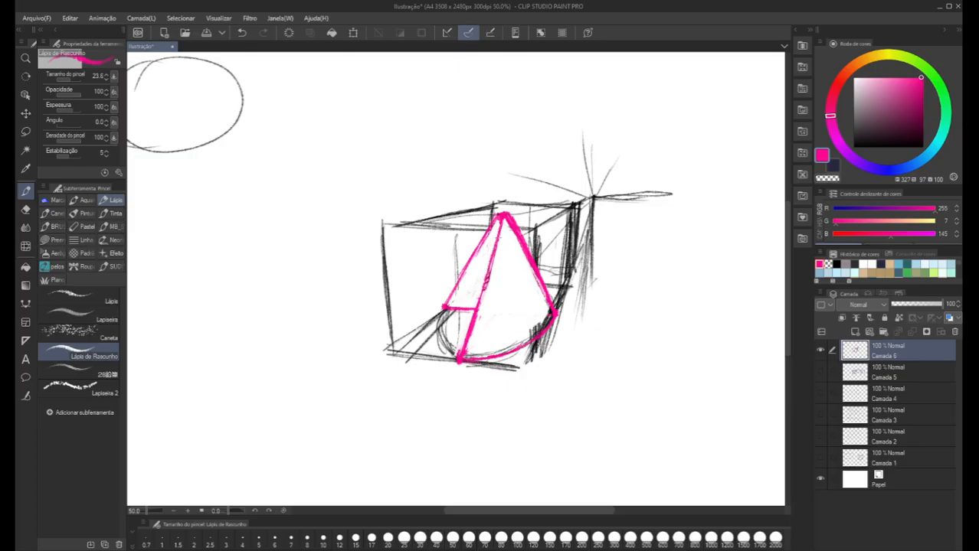
left_click_drag(499, 220, 475, 317)
mouse_move(443, 310)
left_mouse_down()
mouse_move(476, 308)
mouse_move(479, 299)
left_mouse_up()
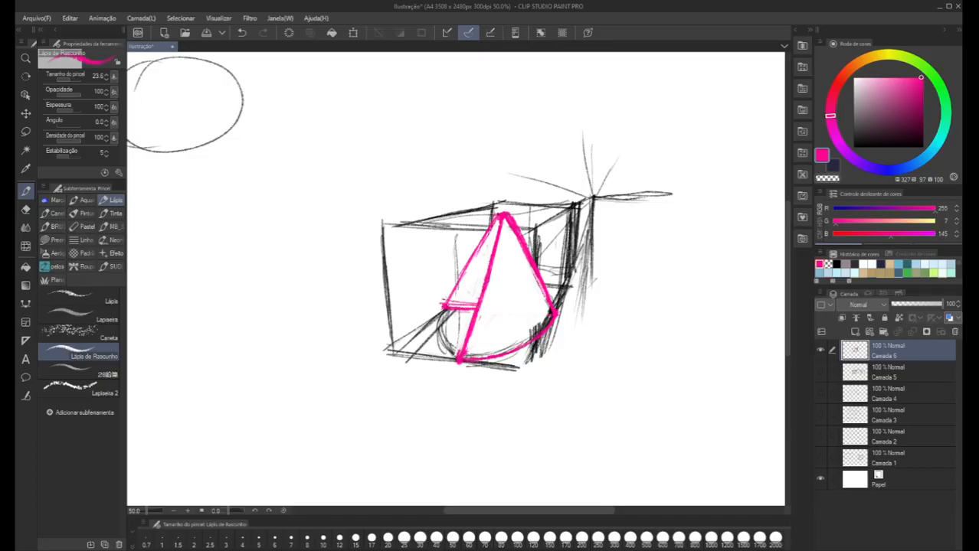
Draw a pink arrow pointing at the box from the right and hatch the cone's narrow left face in pink
mouse_move(614, 247)
left_mouse_down()
mouse_move(621, 265)
mouse_move(605, 265)
mouse_move(635, 245)
left_mouse_up()
mouse_move(451, 304)
left_mouse_down()
mouse_move(476, 299)
mouse_move(455, 292)
mouse_move(481, 280)
mouse_move(490, 231)
mouse_move(464, 304)
mouse_move(496, 226)
left_mouse_up()
left_click_drag(483, 262, 497, 228)
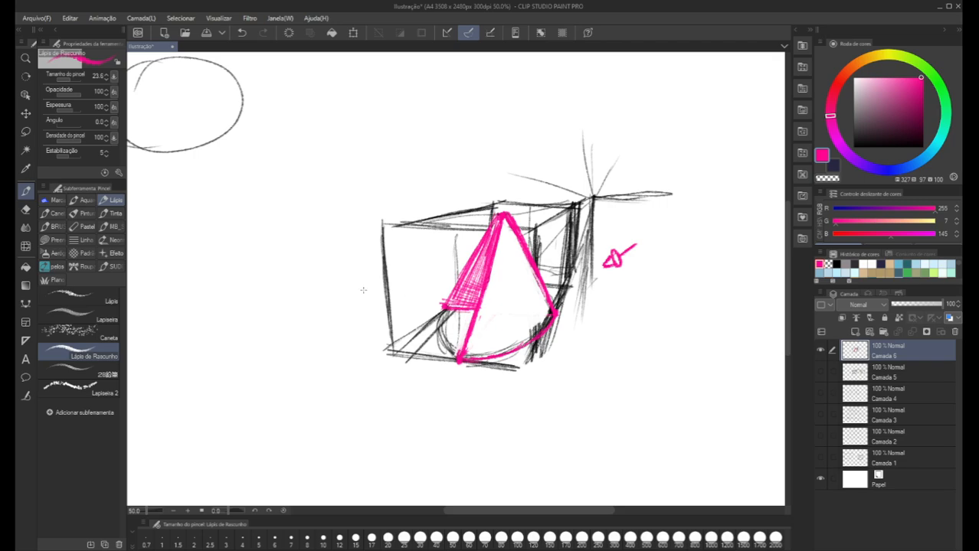
Fade the box lines and the cone's right side with the Suave airbrush in transparent colour at size 282.8
scroll(368, 288, "down", 2)
scroll(349, 328, "down", 1)
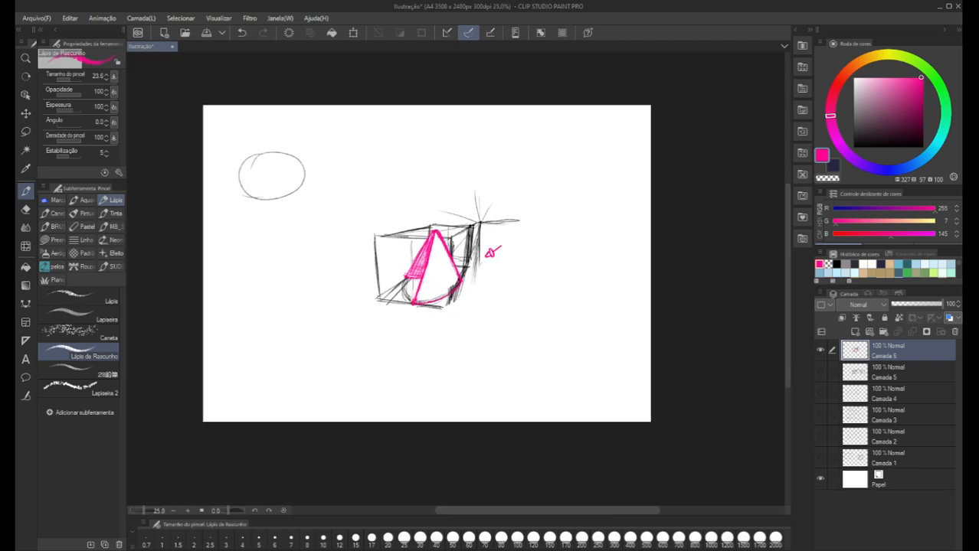
left_click(53, 253)
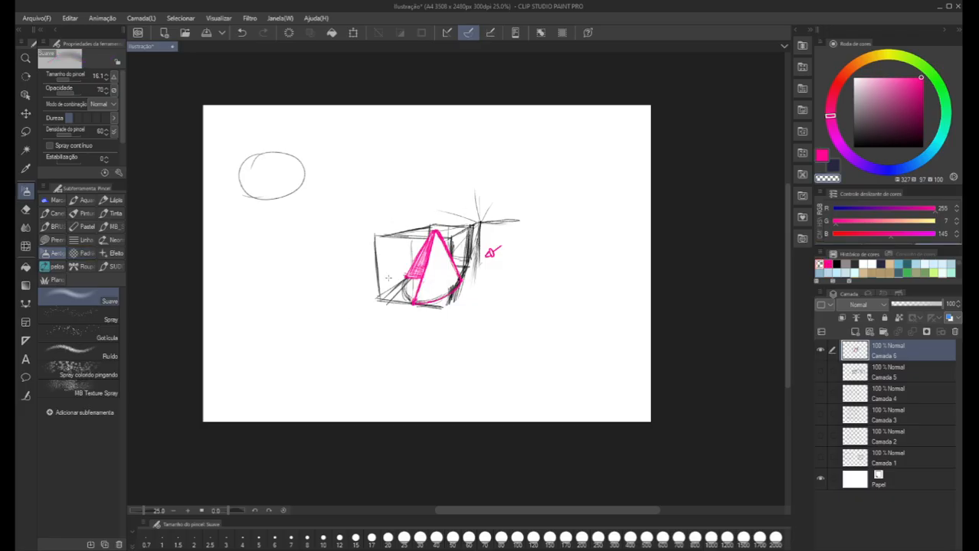
mouse_move(352, 283)
left_mouse_down()
mouse_move(370, 250)
mouse_move(374, 259)
mouse_move(429, 216)
mouse_move(391, 244)
mouse_move(372, 277)
left_mouse_up()
left_click_drag(413, 280, 390, 302)
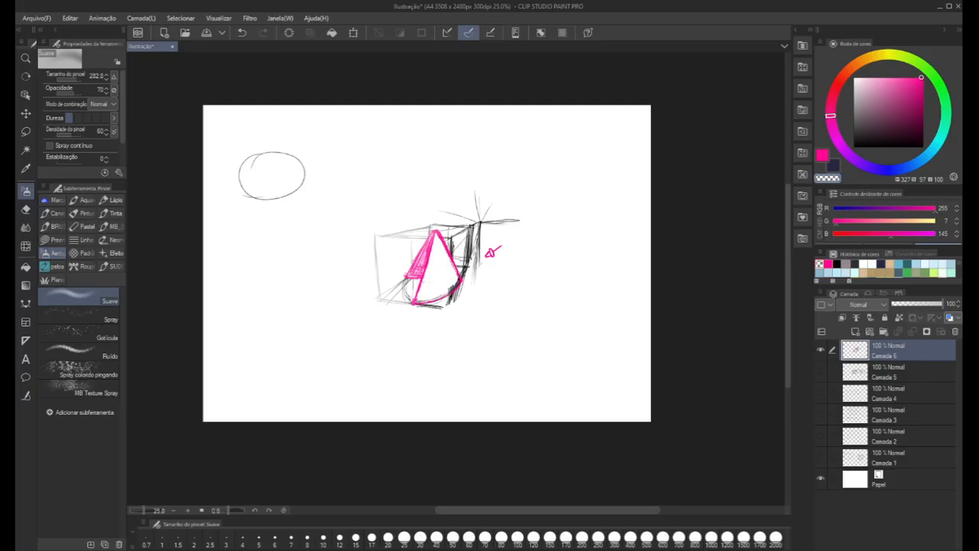
mouse_move(471, 228)
left_mouse_down()
mouse_move(448, 280)
mouse_move(459, 281)
mouse_move(426, 243)
left_mouse_up()
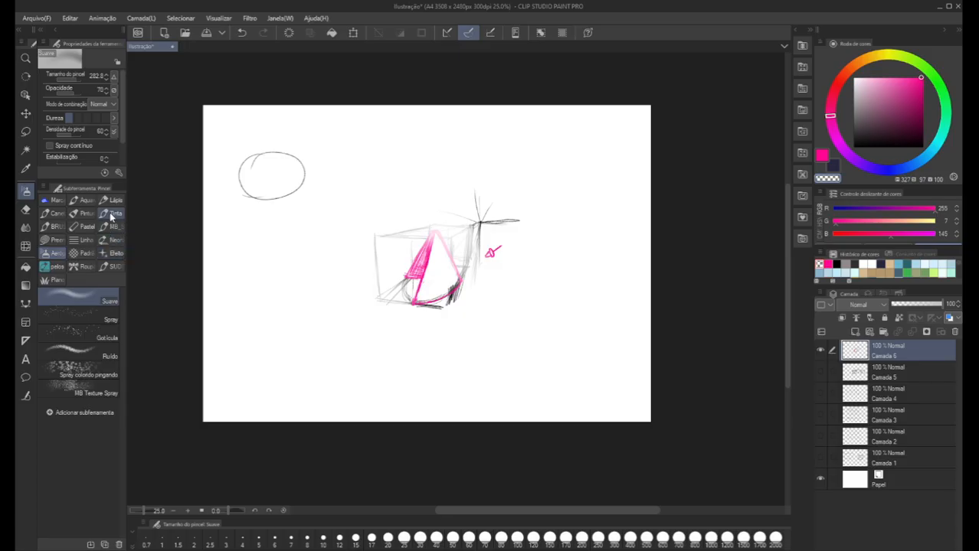
Retrace the cone's sides and the left curve of its base in pink with the Lápis de Rascunho pencil
left_click(113, 200)
scroll(425, 277, "up", 1)
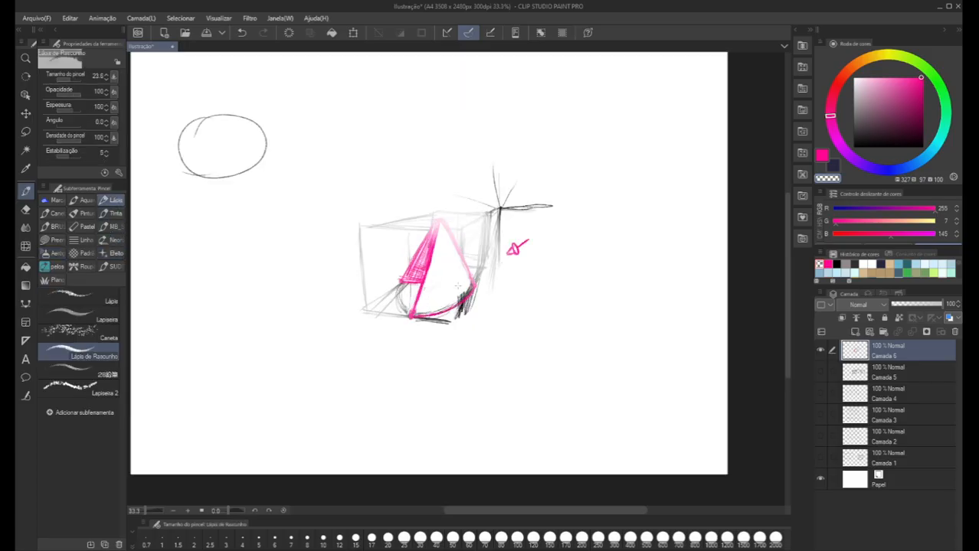
scroll(450, 246, "up", 2)
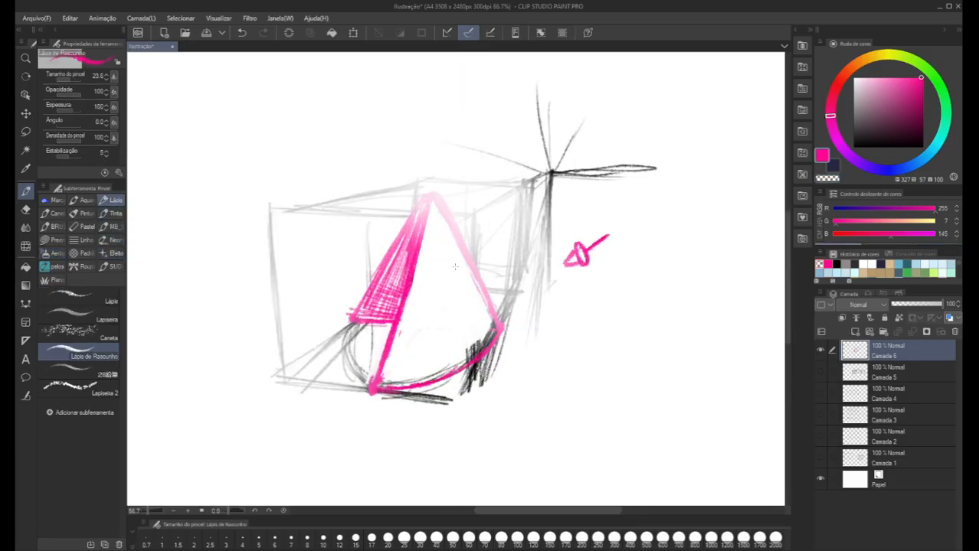
mouse_move(425, 197)
left_mouse_down()
mouse_move(448, 226)
mouse_move(487, 322)
mouse_move(429, 193)
mouse_move(363, 297)
left_mouse_up()
mouse_move(377, 392)
left_mouse_down()
mouse_move(340, 363)
mouse_move(354, 314)
mouse_move(341, 330)
mouse_move(361, 296)
mouse_move(352, 311)
left_mouse_up()
mouse_move(389, 249)
left_mouse_down()
mouse_move(345, 315)
mouse_move(395, 236)
left_mouse_up()
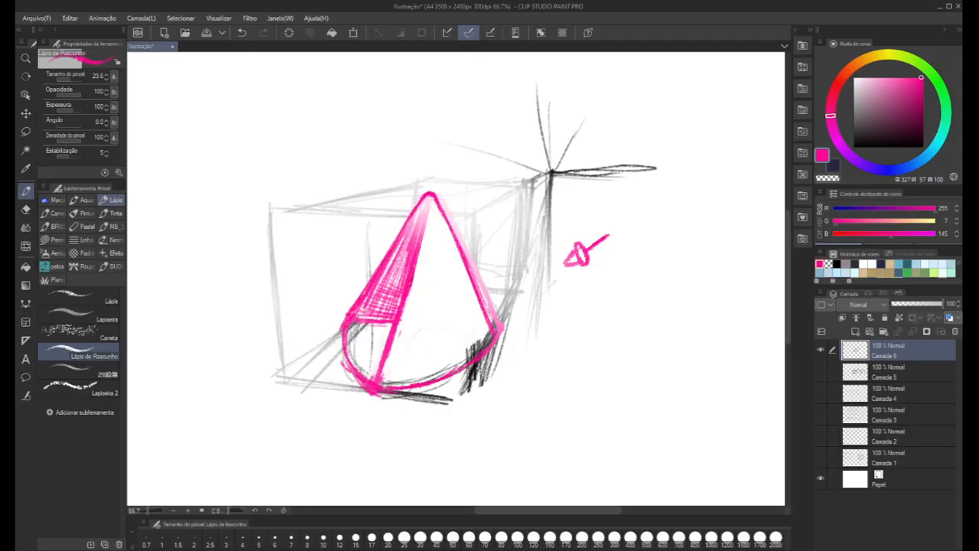
mouse_move(485, 320)
left_mouse_down()
mouse_move(430, 198)
mouse_move(442, 198)
left_mouse_up()
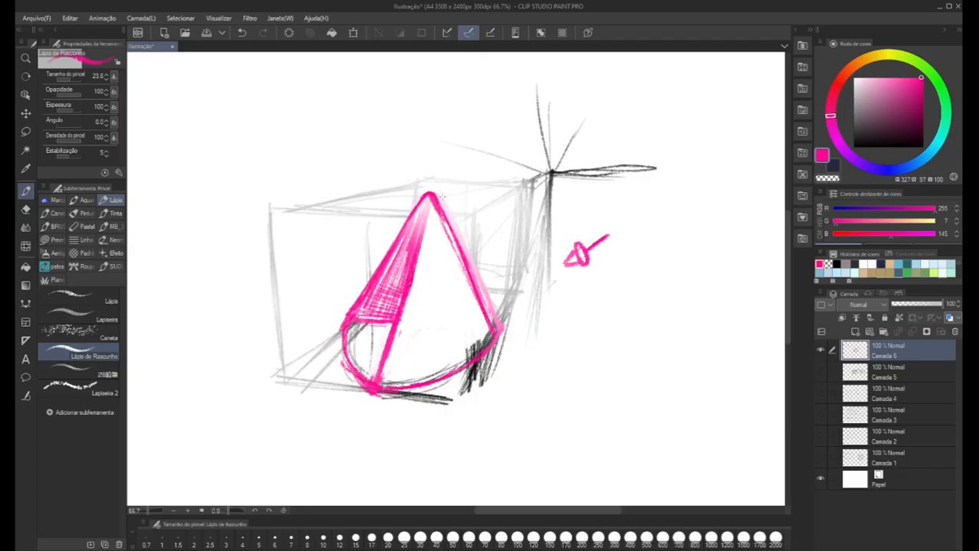
Lasso the cone, its box and the arrow, move them to the page's lower left and remove the selection
scroll(441, 197, "down", 1)
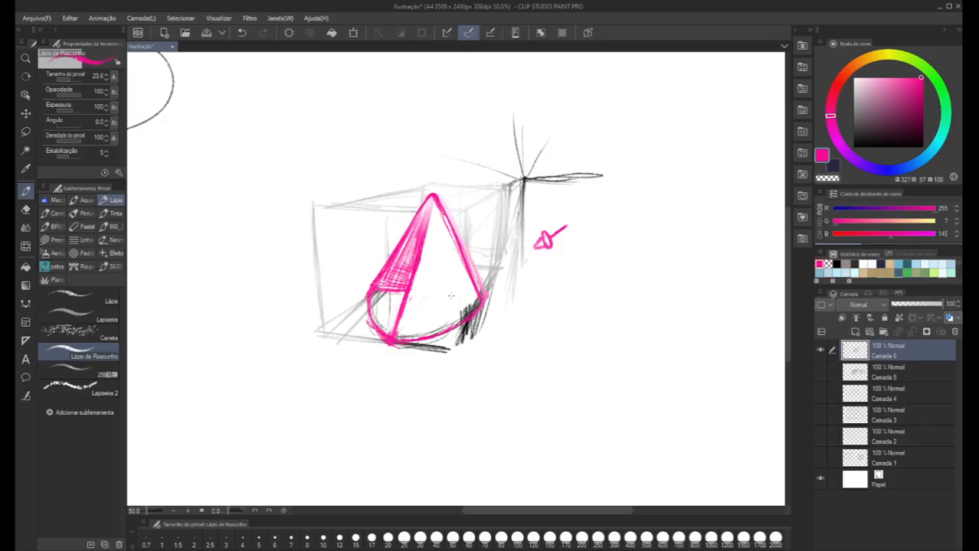
scroll(451, 296, "down", 3)
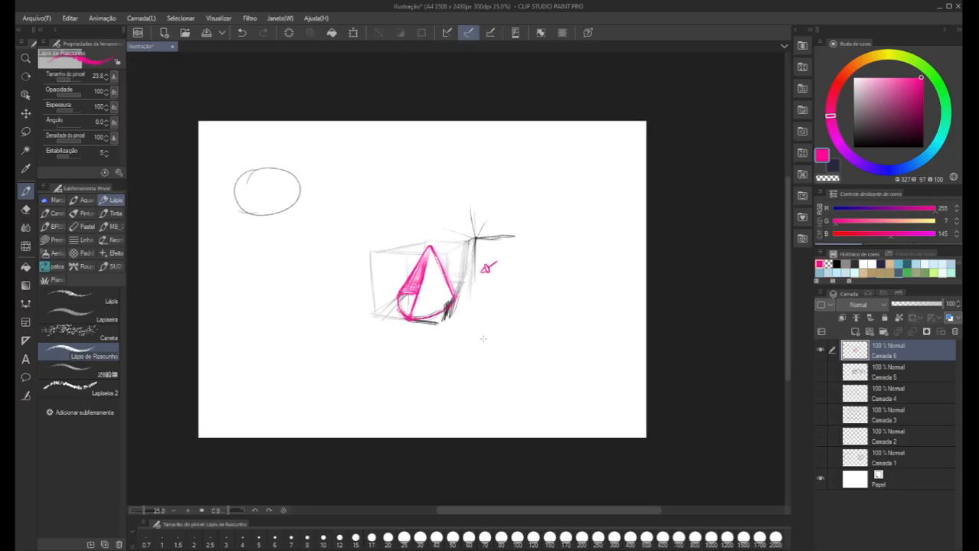
key("m")
mouse_move(328, 302)
left_mouse_down()
mouse_move(526, 358)
mouse_move(545, 195)
mouse_move(348, 198)
mouse_move(306, 295)
left_mouse_up()
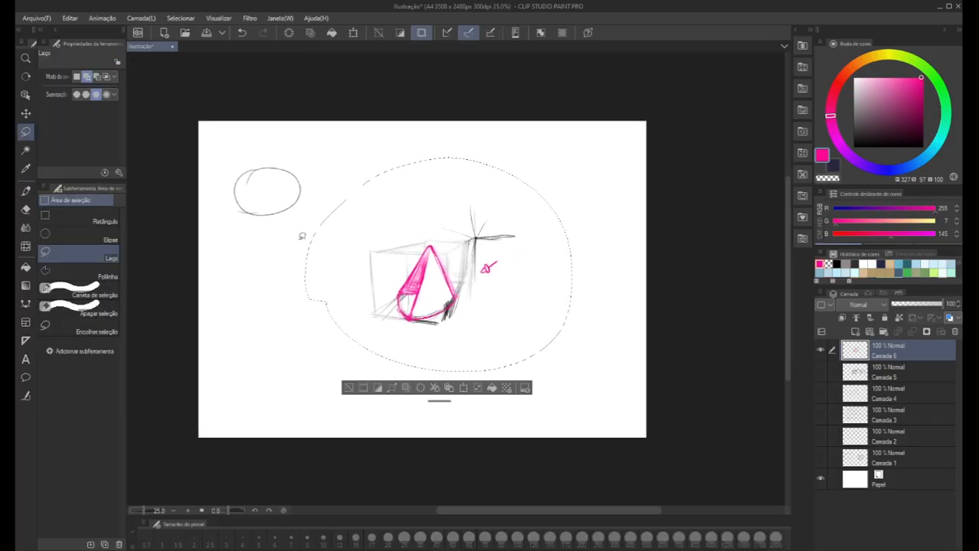
left_click(462, 388)
left_click_drag(259, 327, 213, 345)
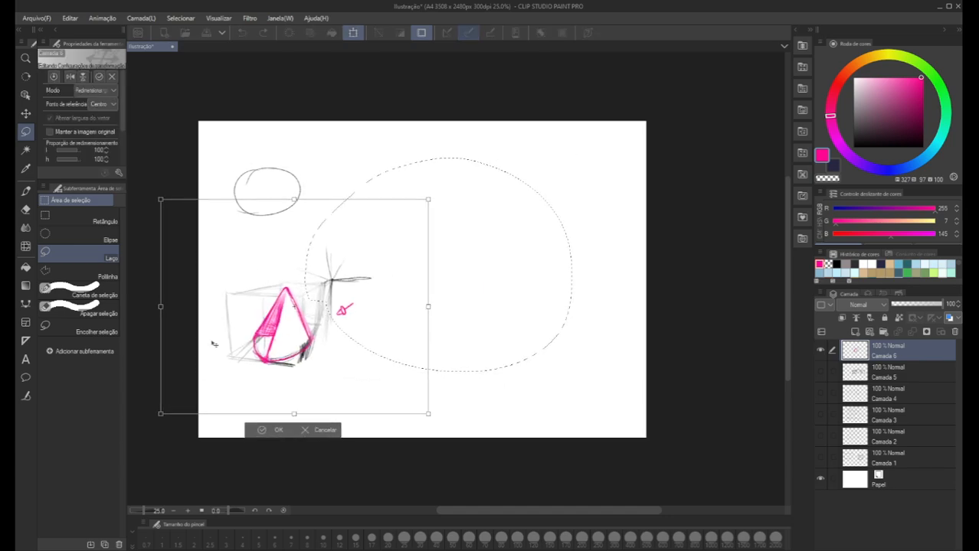
left_click(276, 431)
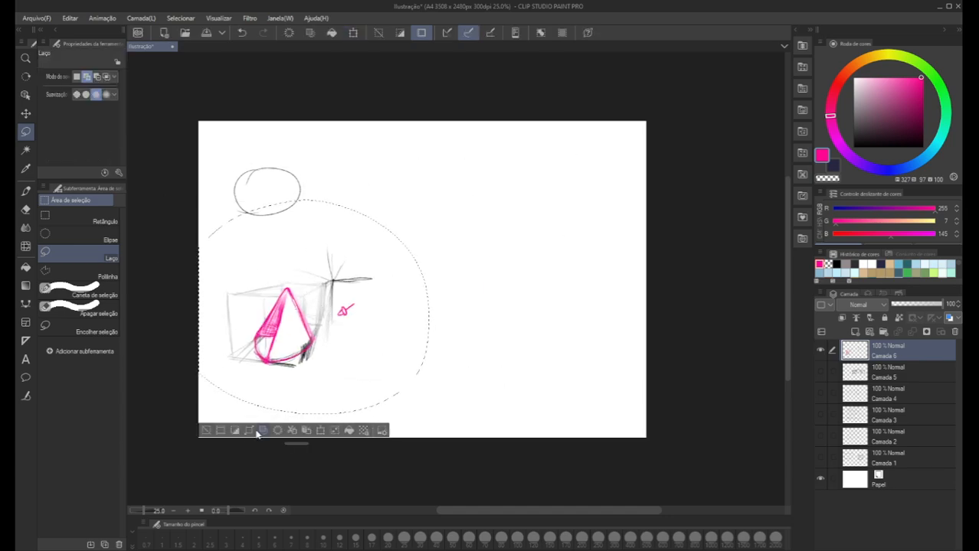
left_click(205, 431)
Mark a new black vanishing point on the empty right half and draw vertical and horizontal lines through it
key("p")
left_click(832, 163)
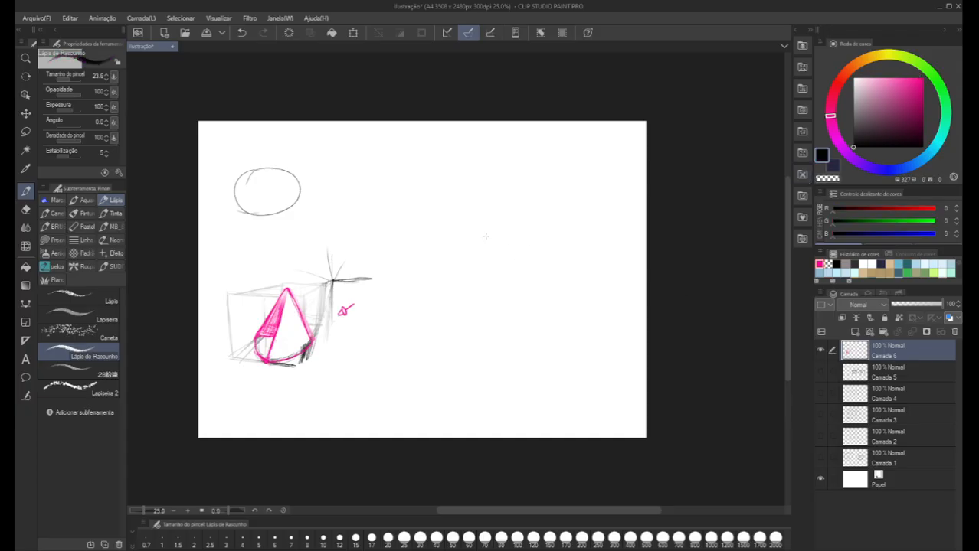
scroll(481, 250, "up", 1)
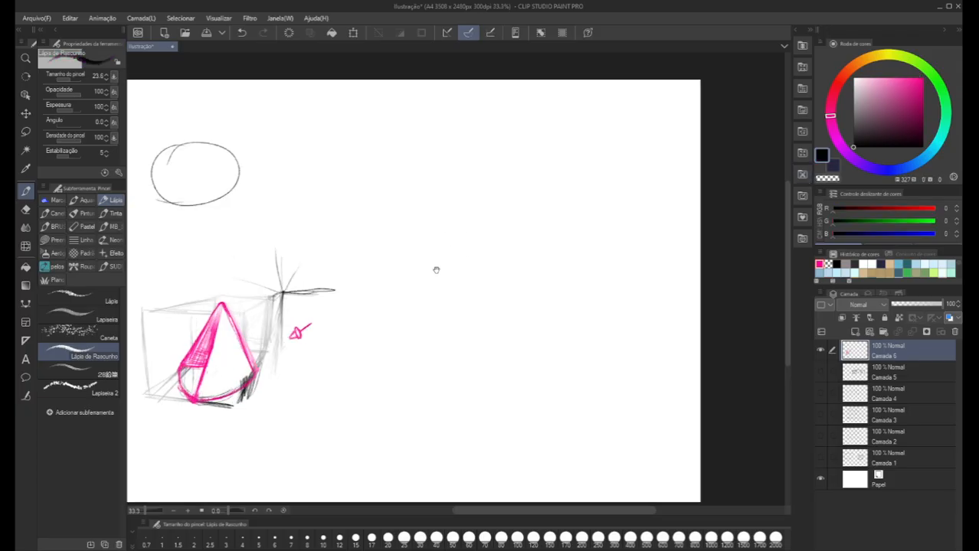
left_click_drag(434, 269, 478, 270)
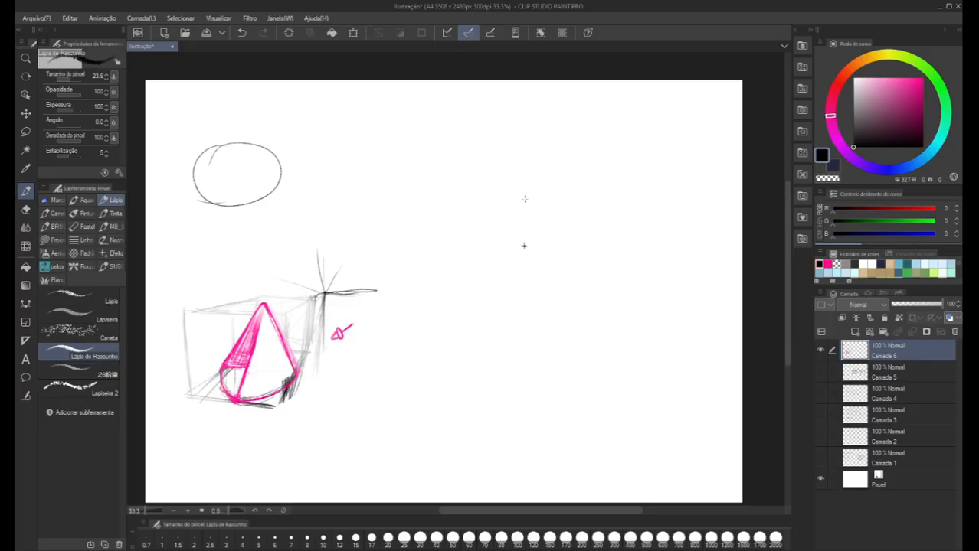
left_click_drag(524, 266, 521, 187)
left_click_drag(565, 245, 485, 243)
key("ctrl+z")
left_click_drag(571, 245, 438, 248)
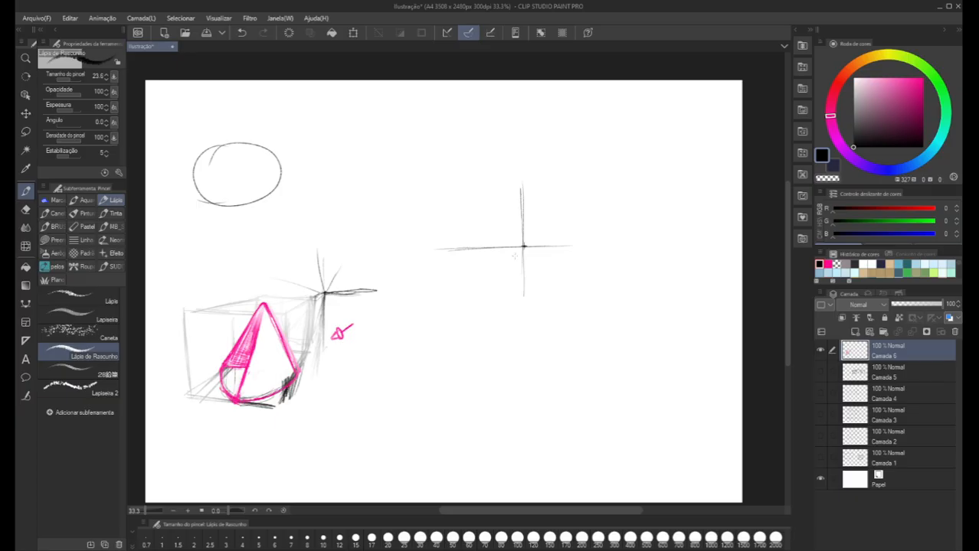
Draw diagonal lines radiating from the vanishing point and extend its vertical line upward and downward
left_click_drag(524, 247, 419, 350)
left_click_drag(524, 246, 569, 200)
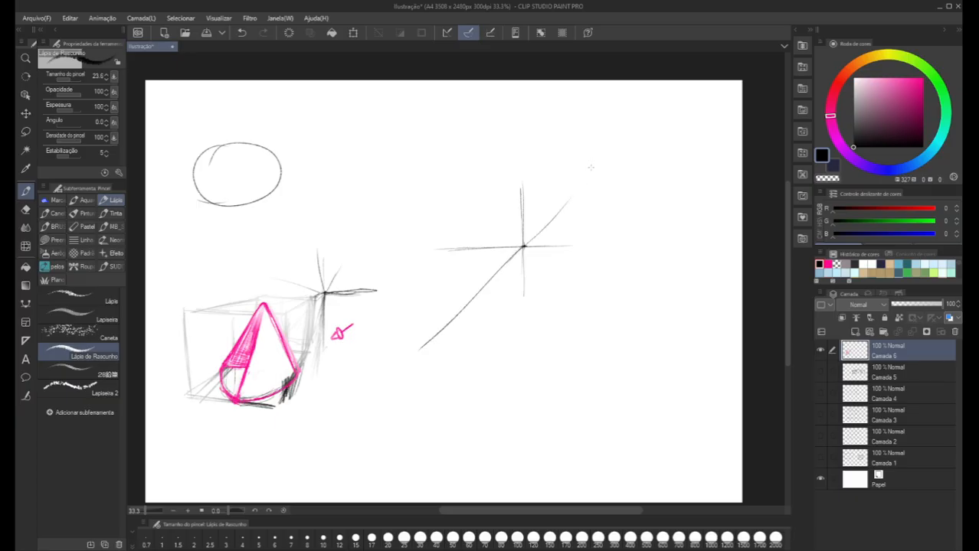
left_click_drag(524, 246, 657, 352)
left_click_drag(524, 246, 412, 182)
left_click_drag(524, 246, 524, 163)
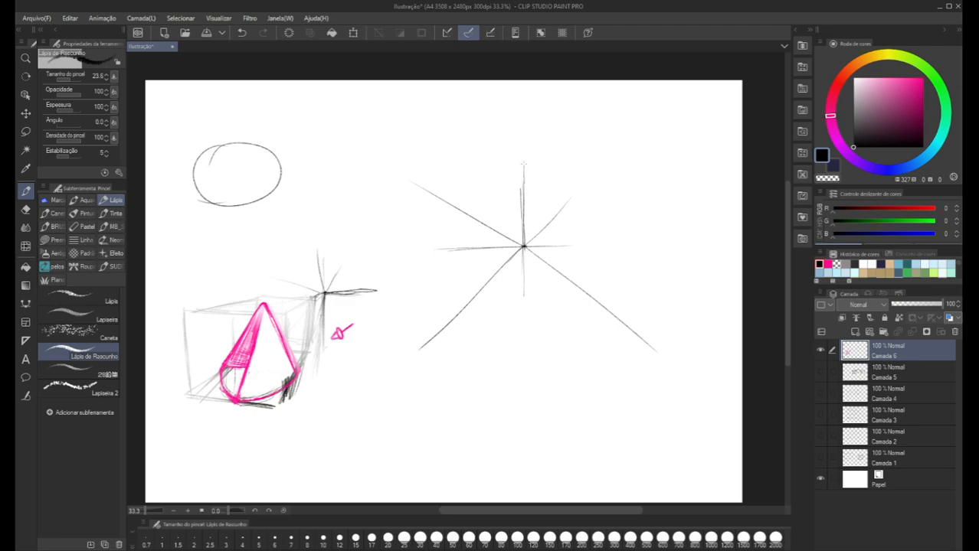
left_click_drag(523, 226, 524, 320)
left_click_drag(523, 251, 527, 340)
left_click_drag(524, 285, 525, 357)
left_click_drag(524, 314, 526, 379)
Sketch the near vertical edge, top face and lower receding edge of a box left of the vanishing point
left_click_drag(435, 302, 514, 300)
key("ctrl+z")
key("ctrl+z")
mouse_move(398, 296)
left_mouse_down()
mouse_move(442, 296)
mouse_move(417, 354)
mouse_move(415, 312)
mouse_move(354, 279)
left_mouse_up()
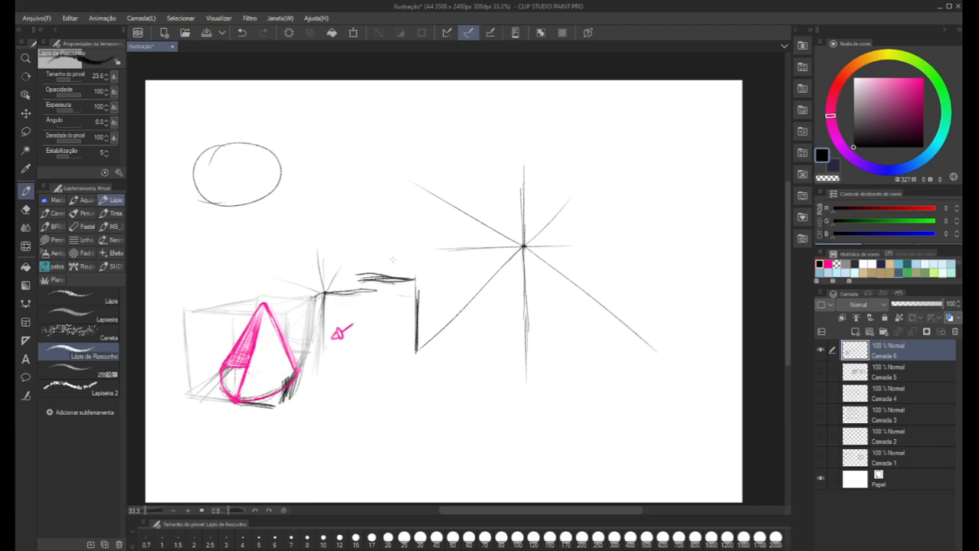
left_click_drag(415, 279, 452, 257)
mouse_move(388, 263)
left_mouse_down()
mouse_move(444, 258)
mouse_move(383, 268)
mouse_move(413, 258)
left_mouse_up()
left_click_drag(415, 353, 450, 326)
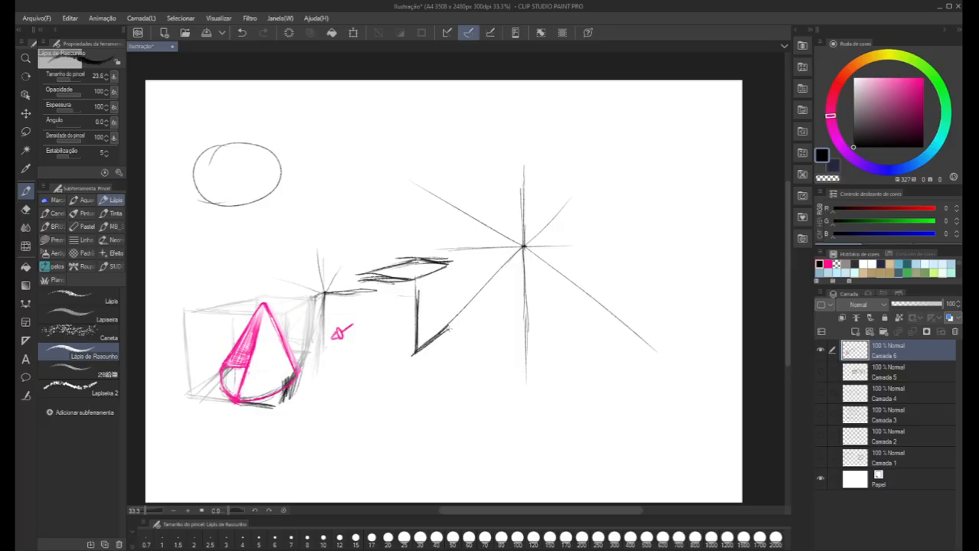
Complete the box with its remaining vertical edges and front bottom edge, and darken its top and right edges
left_click_drag(455, 264, 450, 331)
mouse_move(367, 276)
left_mouse_down()
mouse_move(351, 282)
mouse_move(357, 333)
left_mouse_up()
left_click_drag(412, 351, 350, 339)
left_click_drag(421, 283, 370, 282)
left_click_drag(423, 280, 391, 281)
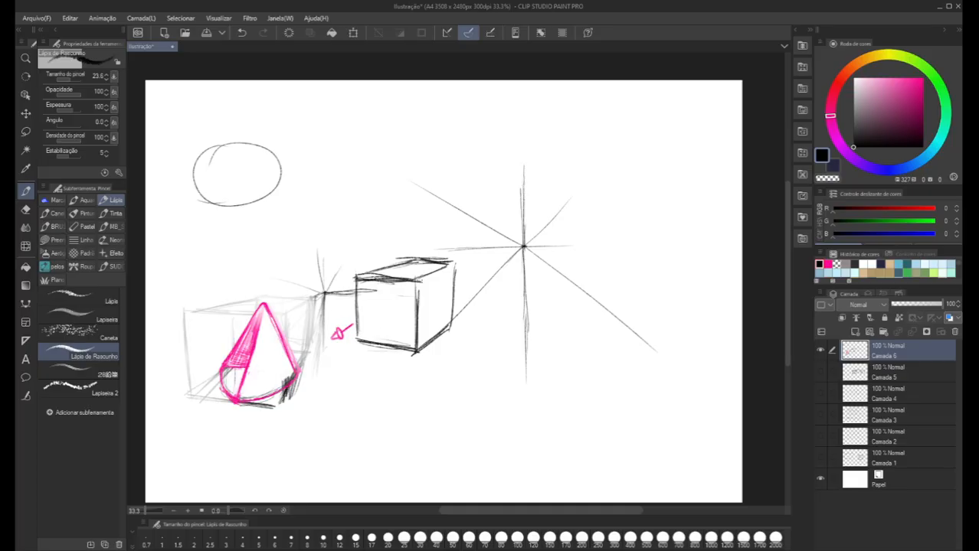
left_click_drag(456, 263, 418, 291)
mouse_move(451, 320)
left_mouse_down()
mouse_move(418, 348)
mouse_move(455, 260)
mouse_move(455, 324)
mouse_move(456, 261)
left_mouse_up()
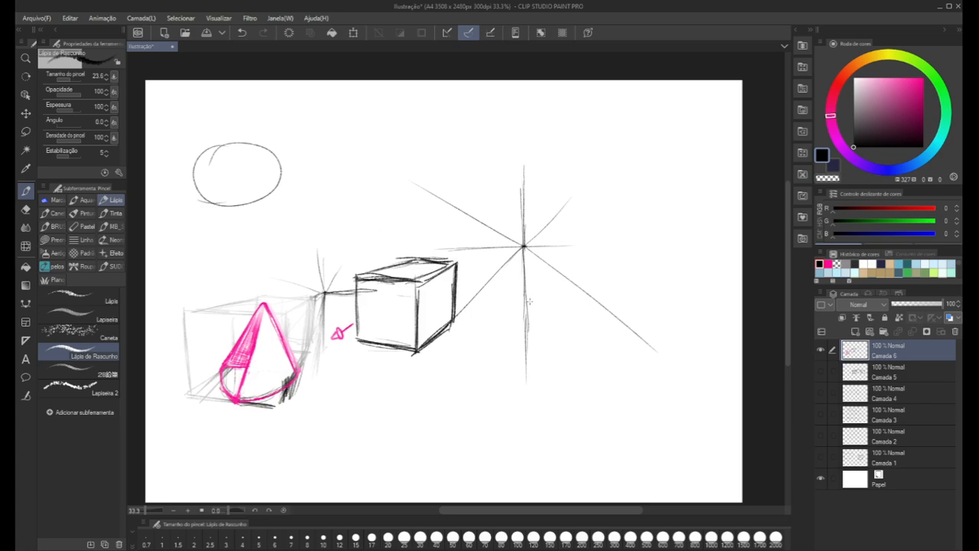
Draw a square front face directly below the vanishing point for a second box
mouse_move(541, 318)
left_mouse_down()
mouse_move(515, 316)
mouse_move(577, 313)
left_mouse_up()
left_click_drag(475, 320, 580, 315)
left_click_drag(466, 321, 471, 417)
left_click_drag(577, 314, 576, 403)
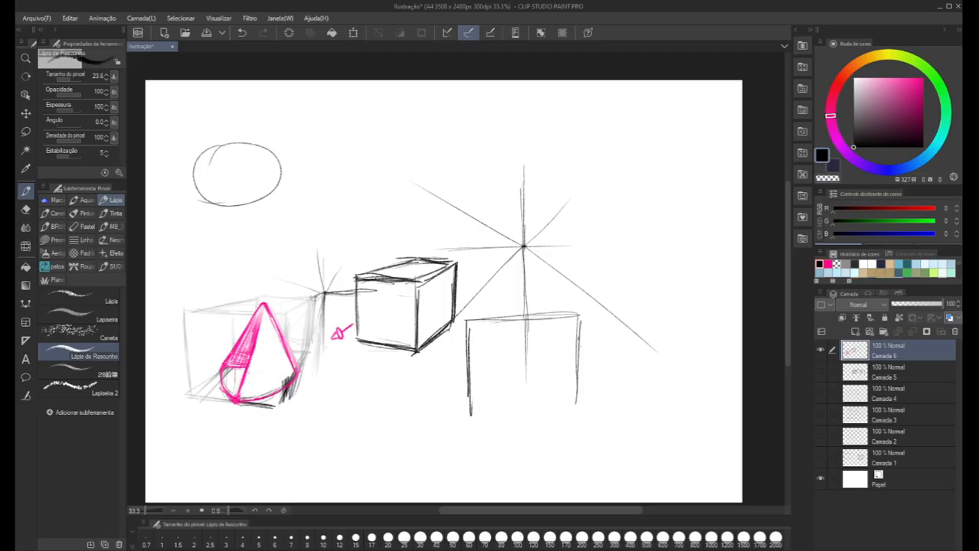
mouse_move(580, 341)
left_mouse_down()
mouse_move(577, 400)
mouse_move(456, 418)
left_mouse_up()
left_click_drag(567, 409, 450, 419)
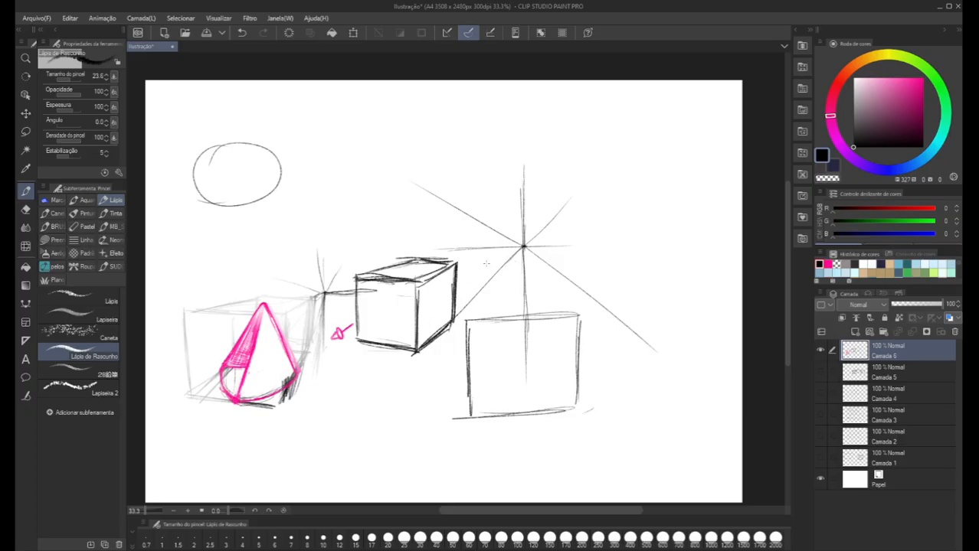
Draw guide lines from the vanishing point to the first box's top corners and darken its back top edge
left_click_drag(516, 247, 464, 268)
left_click_drag(508, 245, 413, 285)
mouse_move(457, 261)
left_mouse_down()
mouse_move(395, 261)
mouse_move(447, 264)
mouse_move(372, 272)
left_mouse_up()
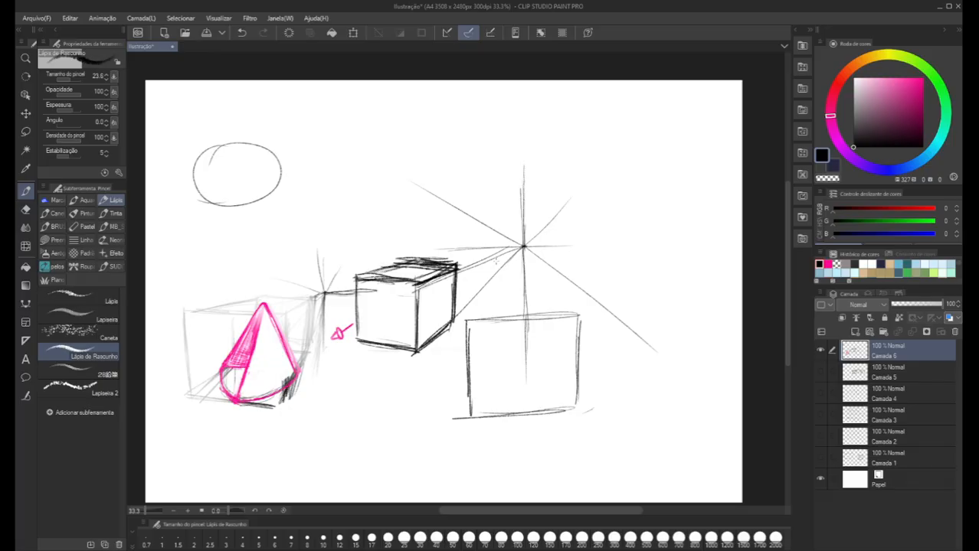
left_click_drag(524, 243, 357, 273)
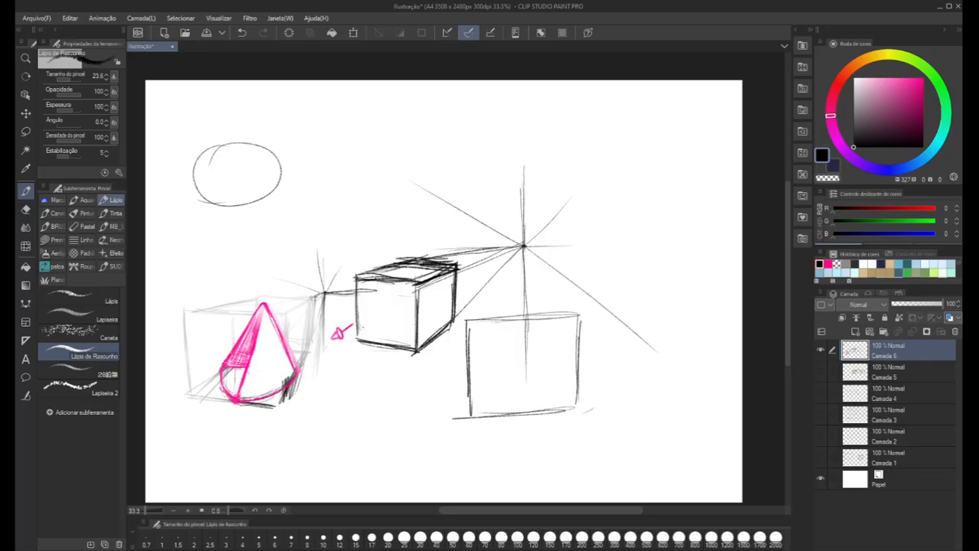
Draw a black arrow over the pink one and a small arrow inside the square, darkening the vertical guide above it
left_click_drag(364, 321, 335, 337)
left_click_drag(522, 366, 520, 379)
left_click_drag(522, 251, 521, 313)
mouse_move(532, 357)
left_mouse_down()
mouse_move(514, 368)
mouse_move(528, 360)
mouse_move(523, 398)
left_mouse_up()
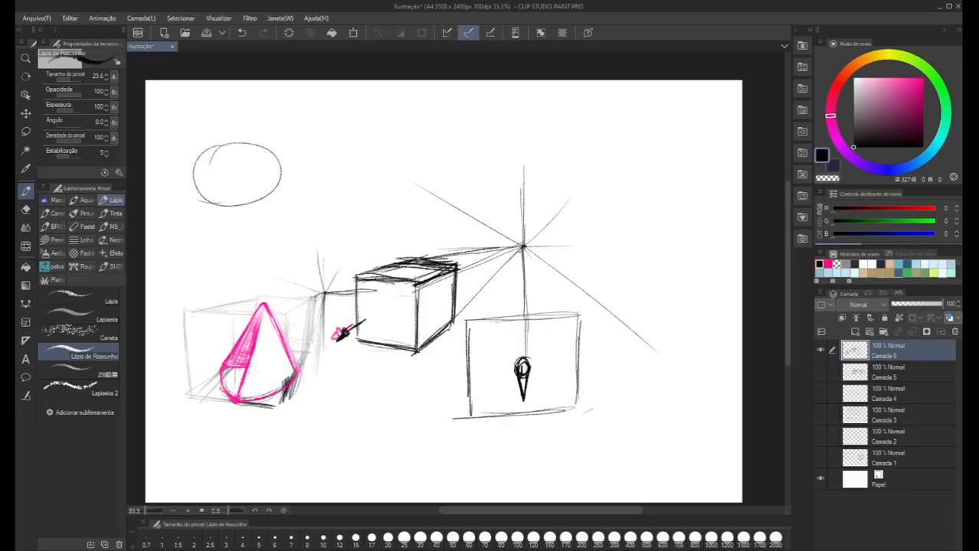
Draw the second box's top edges receding to the vanishing point and close its top face with a back edge
left_click_drag(580, 319, 552, 279)
left_click_drag(467, 320, 495, 286)
left_click_drag(523, 247, 473, 319)
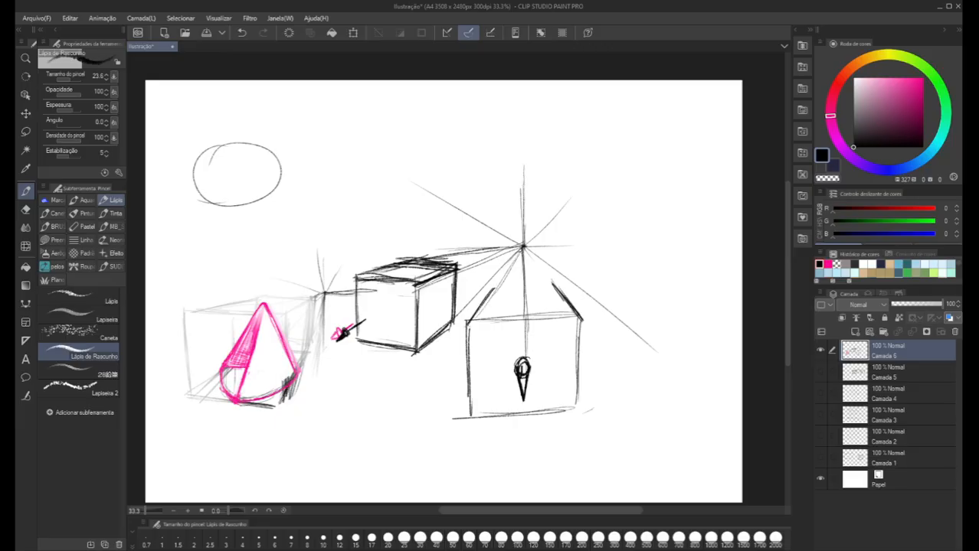
left_click_drag(506, 271, 479, 294)
left_click_drag(524, 247, 595, 342)
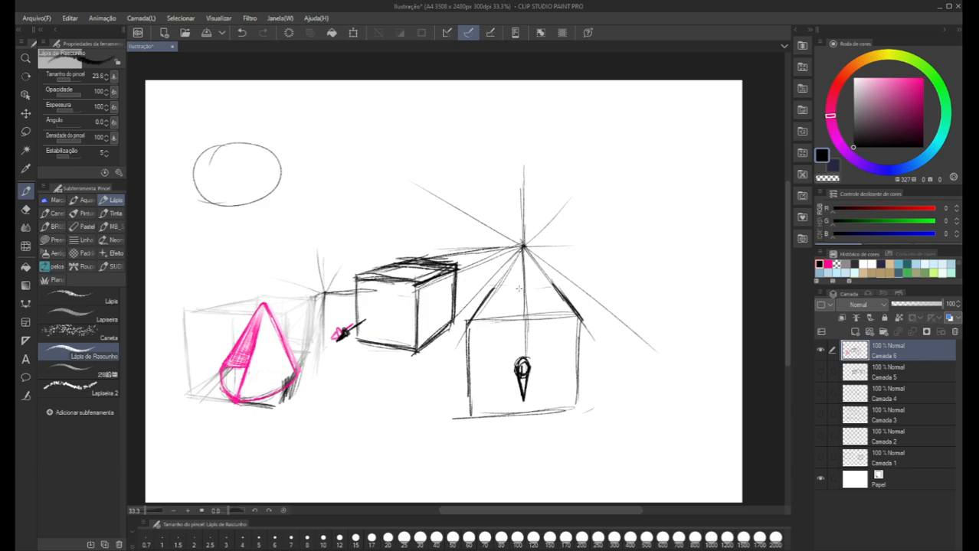
mouse_move(562, 285)
left_mouse_down()
mouse_move(493, 288)
mouse_move(552, 287)
left_mouse_up()
Redraw the left, right and bottom edges of the second box's front face
left_click_drag(580, 322, 575, 421)
left_click_drag(468, 321, 477, 407)
left_click_drag(558, 415, 482, 419)
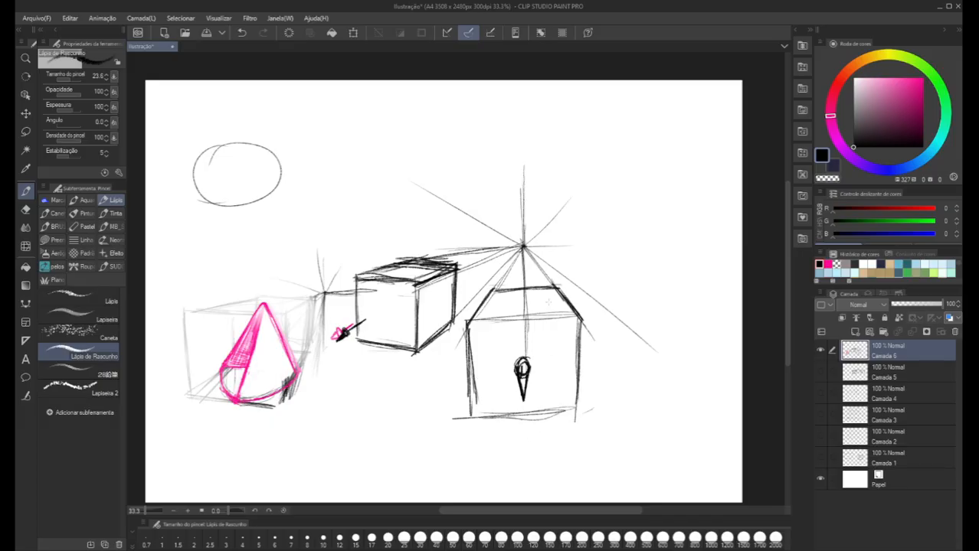
Draw guide lines from the vanishing point down through the second box to its bottom front corners
left_click_drag(522, 246, 556, 317)
left_click_drag(523, 252, 563, 340)
mouse_move(522, 246)
left_mouse_down()
mouse_move(575, 403)
mouse_move(541, 312)
left_mouse_up()
mouse_move(565, 387)
left_mouse_down()
mouse_move(524, 259)
mouse_move(476, 415)
left_mouse_up()
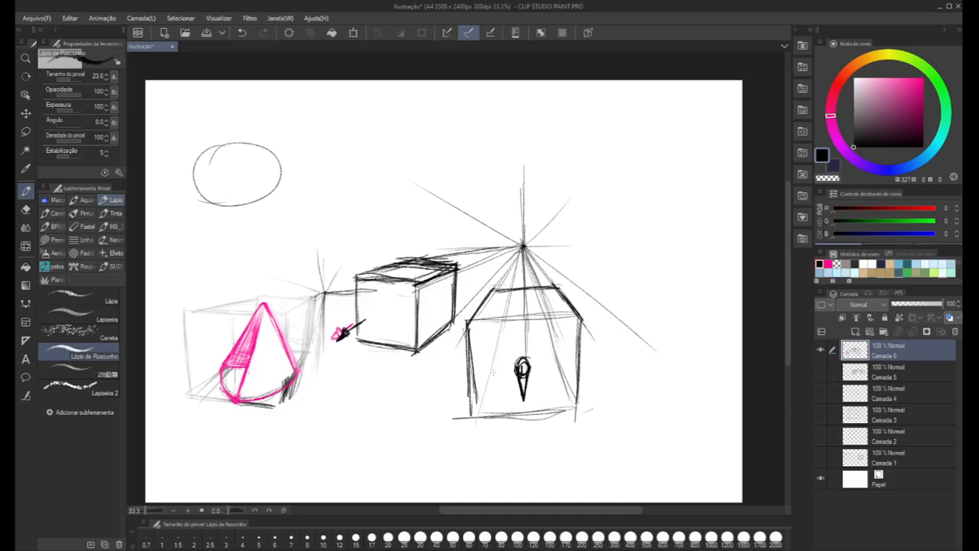
left_click_drag(494, 359, 475, 425)
left_click_drag(552, 289, 557, 309)
key("ctrl+z")
Draw the second box's hidden back vertical edges and receding bottom edges in pink dashed lines
left_click(922, 77)
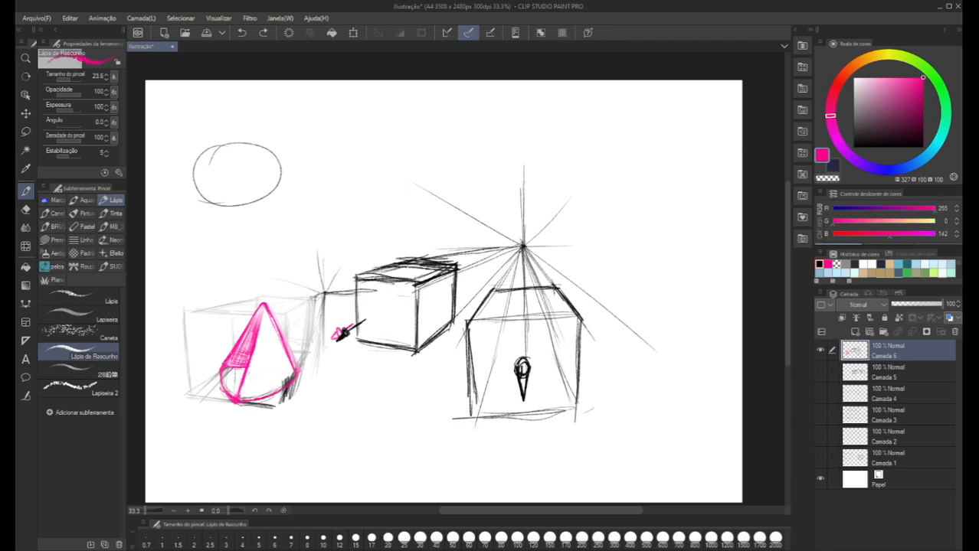
left_click_drag(552, 295, 574, 408)
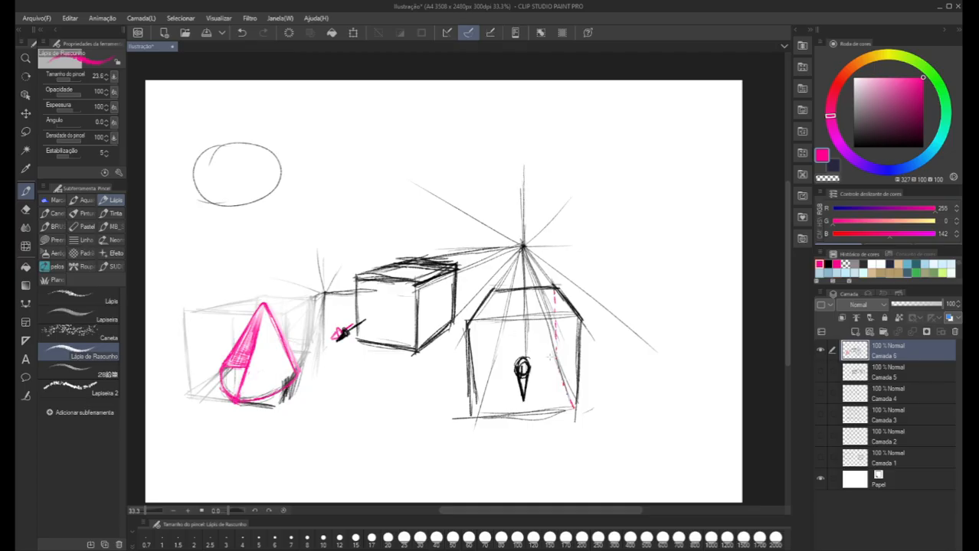
mouse_move(549, 357)
left_mouse_down()
mouse_move(507, 358)
mouse_move(476, 416)
left_mouse_up()
mouse_move(498, 357)
left_mouse_down()
mouse_move(491, 293)
mouse_move(498, 360)
left_mouse_up()
mouse_move(857, 138)
left_mouse_down()
mouse_move(844, 165)
mouse_move(861, 135)
mouse_move(923, 104)
mouse_move(925, 38)
left_mouse_up()
left_click_drag(491, 305, 473, 417)
left_click_drag(480, 361, 500, 338)
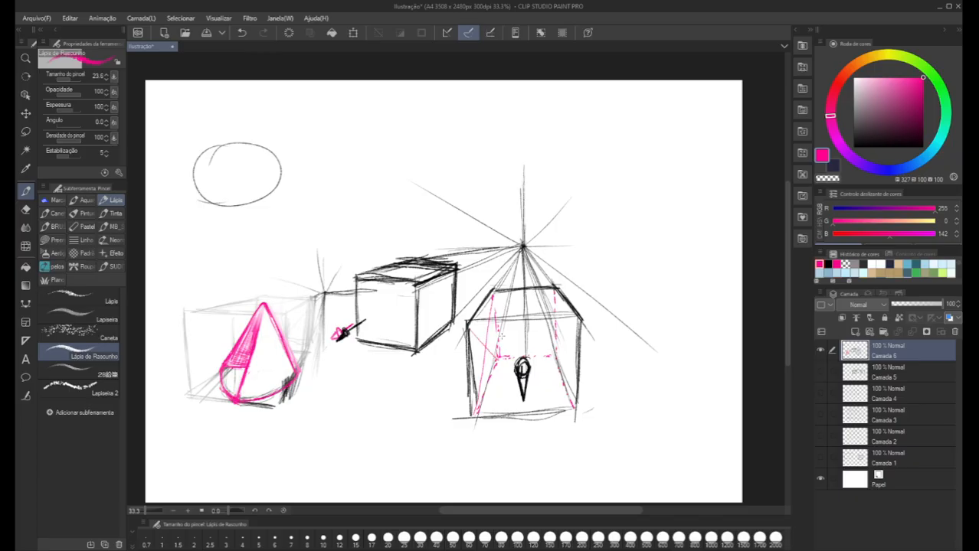
Cross the second box's back, side and front faces with pink diagonals and dot their centres
left_click_drag(557, 286, 502, 355)
left_click_drag(499, 303, 548, 355)
left_click_drag(552, 292, 575, 395)
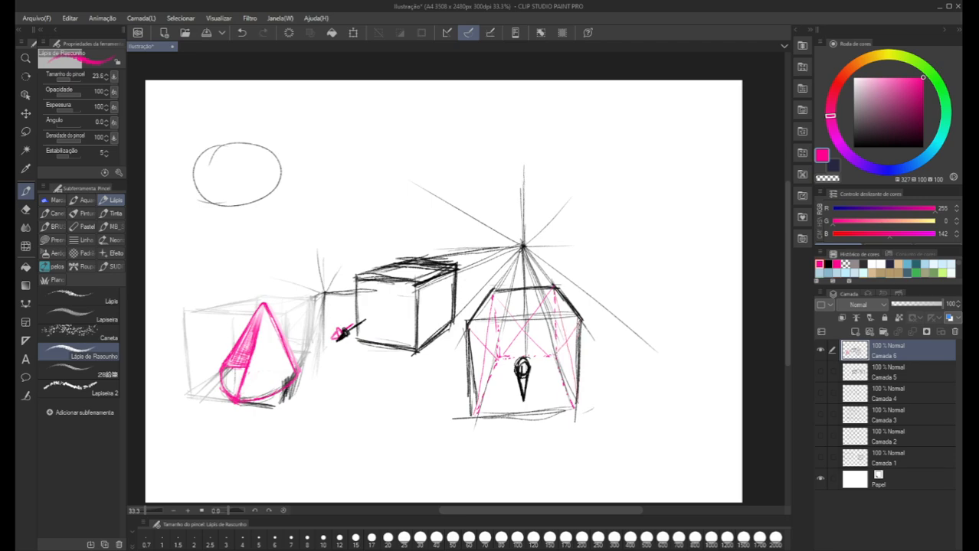
left_click_drag(580, 320, 484, 427)
key("ctrl+z")
left_click_drag(579, 319, 473, 406)
left_click_drag(467, 322, 579, 406)
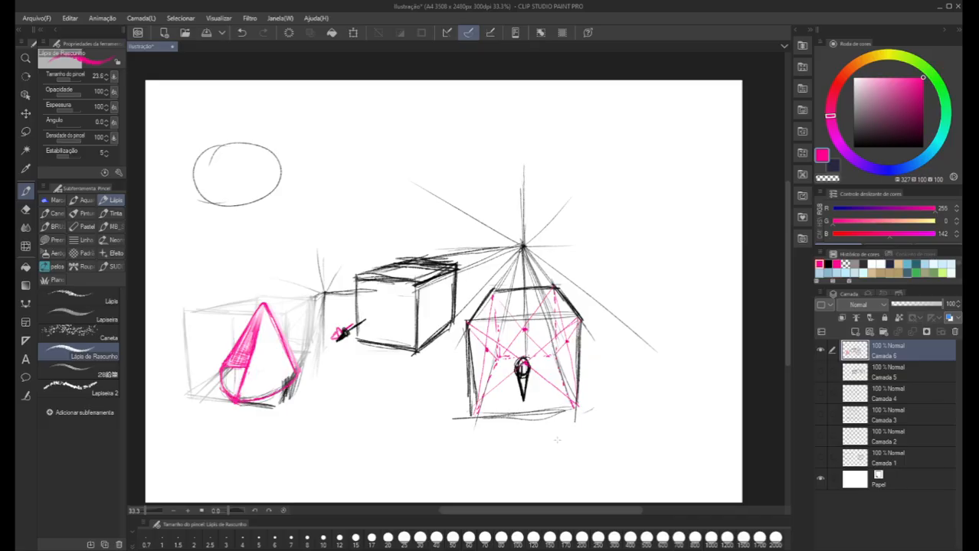
Draw a third box's square front face in black, up and left of the vanishing point, with a guide line to its lower right corner
left_click(854, 146)
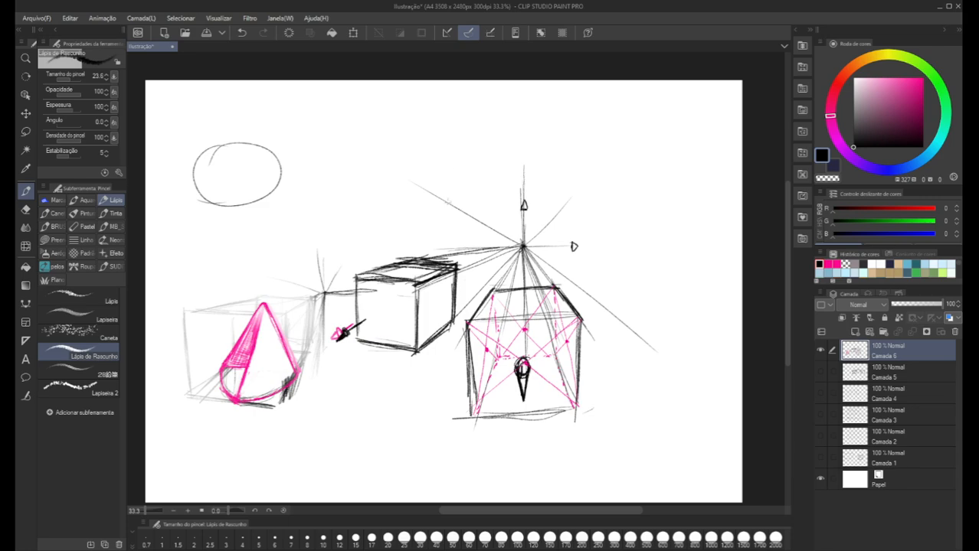
left_click_drag(399, 168, 413, 147)
key("ctrl+z")
left_click_drag(523, 246, 407, 180)
mouse_move(522, 245)
left_mouse_down()
mouse_move(439, 155)
mouse_move(428, 181)
mouse_move(415, 151)
mouse_move(401, 180)
mouse_move(454, 178)
mouse_move(409, 182)
mouse_move(402, 134)
left_mouse_up()
left_click_drag(456, 179, 459, 135)
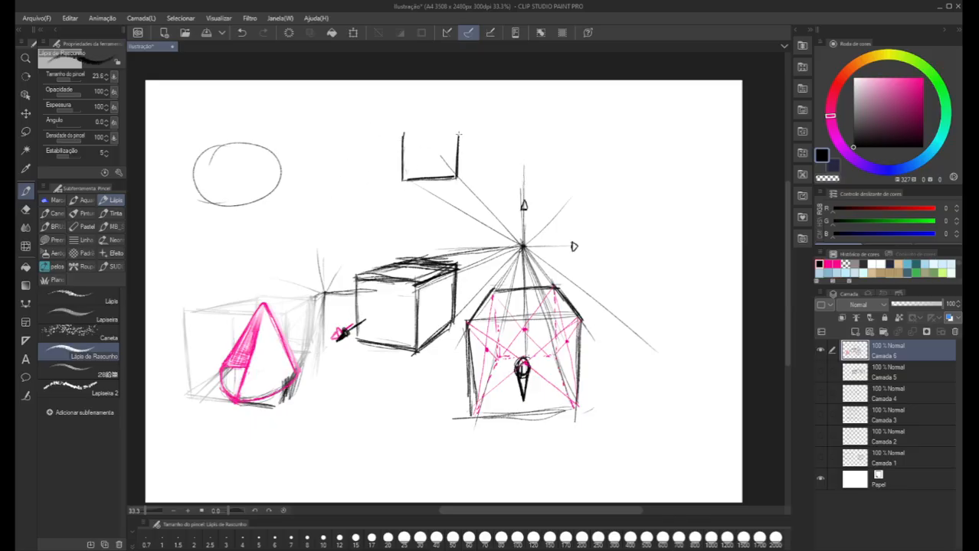
mouse_move(454, 176)
left_mouse_down()
mouse_move(456, 132)
mouse_move(439, 130)
mouse_move(455, 128)
left_mouse_up()
left_click_drag(443, 129, 455, 144)
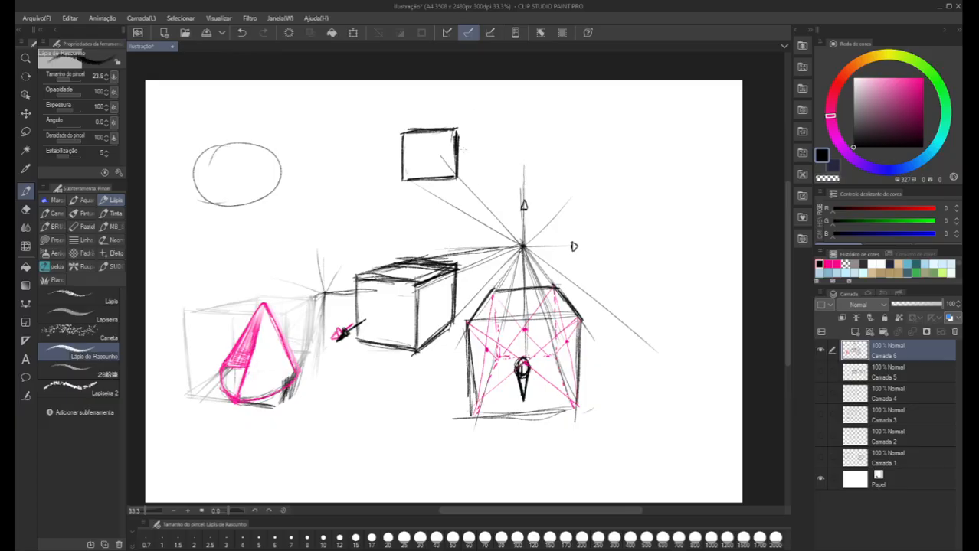
left_click_drag(457, 143, 456, 128)
Draw the third box's right side and underside receding toward the vanishing point
mouse_move(518, 244)
left_mouse_down()
mouse_move(459, 140)
mouse_move(516, 231)
left_mouse_up()
left_click_drag(462, 146, 520, 244)
mouse_move(475, 183)
left_mouse_down()
mouse_move(471, 162)
mouse_move(472, 192)
mouse_move(474, 165)
left_mouse_up()
mouse_move(457, 132)
left_mouse_down()
mouse_move(473, 194)
mouse_move(460, 181)
mouse_move(420, 194)
mouse_move(435, 198)
left_mouse_up()
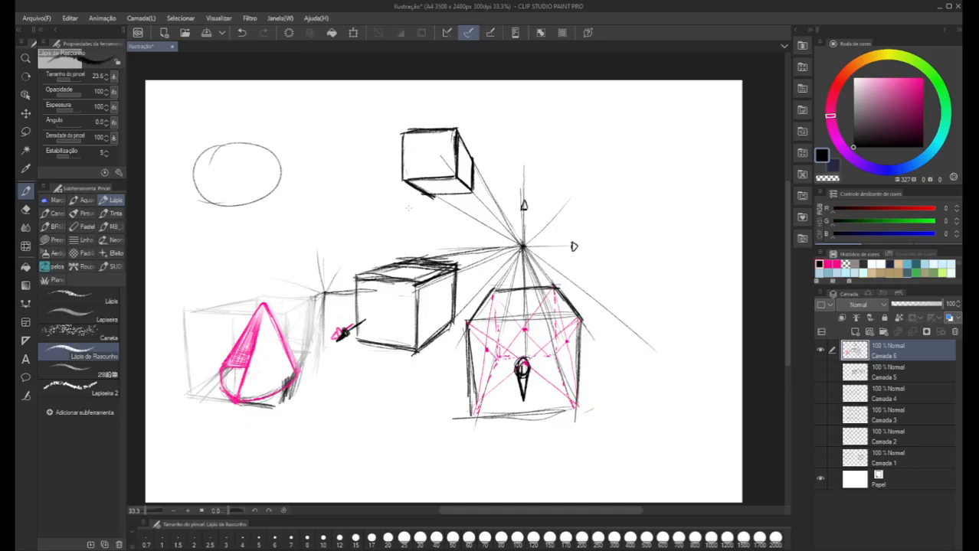
Extend a vertical line from the third box's left edge down to the top of the first box
left_click_drag(401, 176, 403, 232)
mouse_move(399, 176)
left_mouse_down()
mouse_move(401, 257)
mouse_move(400, 178)
left_mouse_up()
left_click_drag(399, 132, 400, 256)
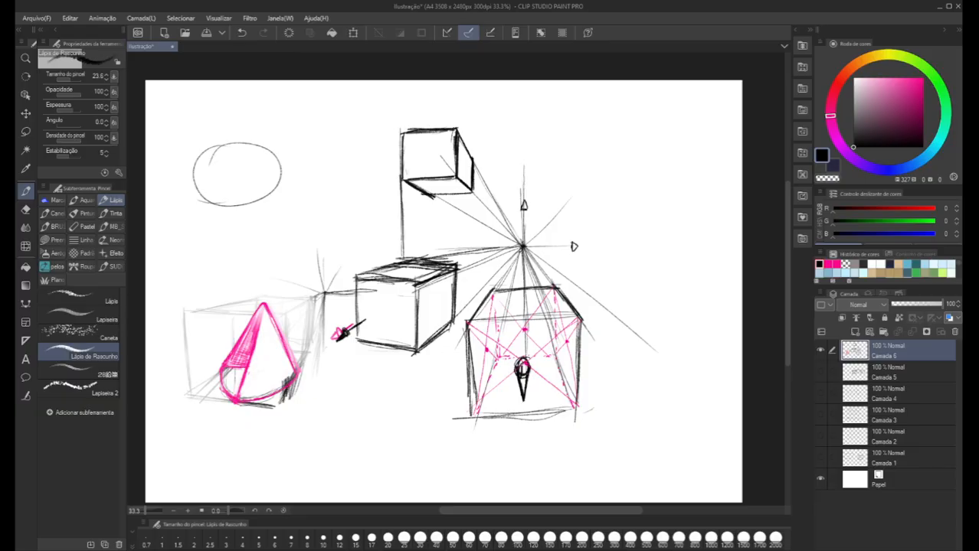
left_click_drag(457, 176, 455, 196)
mouse_move(334, 250)
left_mouse_down()
mouse_move(306, 252)
mouse_move(308, 232)
mouse_move(308, 253)
mouse_move(330, 251)
left_mouse_up()
mouse_move(310, 200)
left_mouse_down()
mouse_move(315, 181)
mouse_move(309, 204)
left_mouse_up()
key("ctrl+z")
key("ctrl+z")
key("ctrl+z")
key("ctrl+z")
key("ctrl+z")
mouse_move(563, 129)
left_mouse_down()
mouse_move(481, 130)
mouse_move(493, 100)
mouse_move(491, 130)
left_mouse_up()
mouse_move(561, 109)
left_mouse_down()
mouse_move(563, 130)
mouse_move(556, 87)
left_mouse_up()
key("ctrl+z")
key("ctrl+z")
key("ctrl+z")
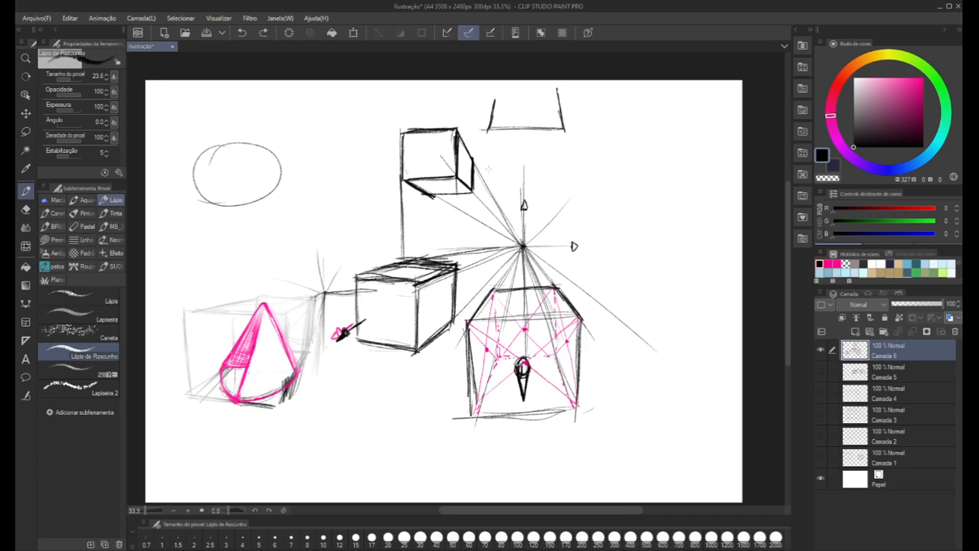
key("ctrl+z")
key("ctrl+z")
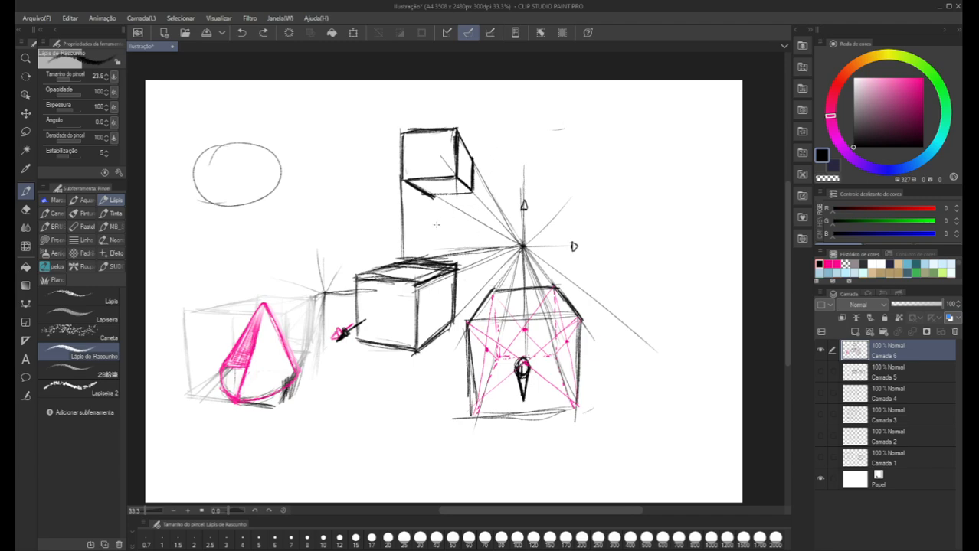
Lasso the vanishing point with its boxes, scale the selection down toward the lower part of the page, and clear the selection
key("m")
mouse_move(433, 88)
left_mouse_down()
mouse_move(341, 110)
mouse_move(323, 206)
mouse_move(347, 288)
mouse_move(330, 359)
mouse_move(388, 414)
mouse_move(521, 466)
mouse_move(686, 383)
mouse_move(691, 204)
mouse_move(463, 76)
left_mouse_up()
scroll(494, 381, "down", 1)
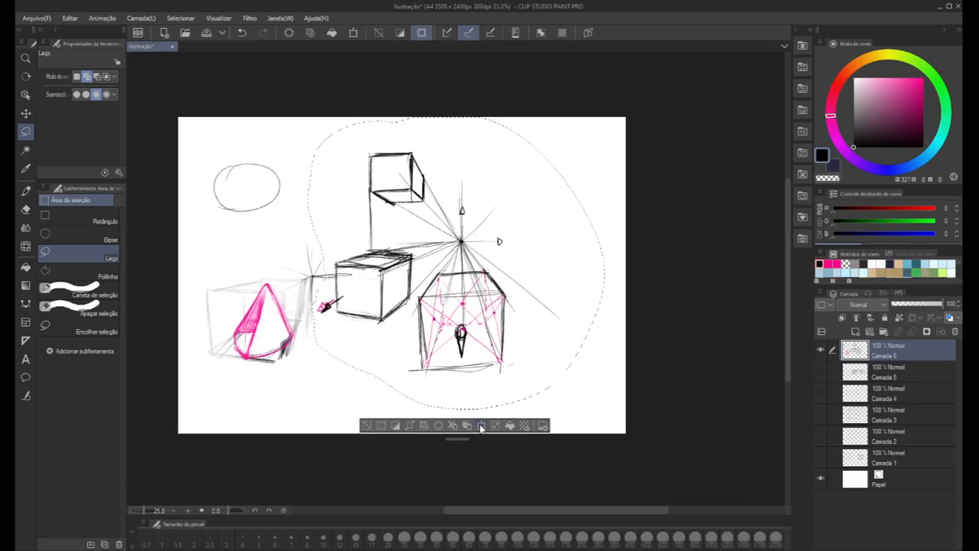
left_click(479, 427)
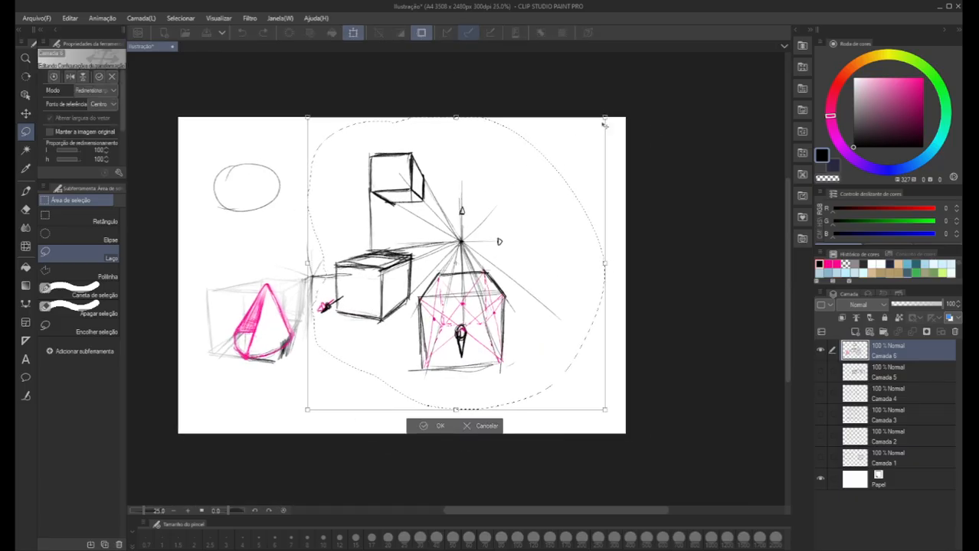
mouse_move(605, 118)
left_mouse_down()
mouse_move(556, 156)
mouse_move(545, 193)
left_mouse_up()
left_click_drag(408, 395, 430, 402)
key("Return")
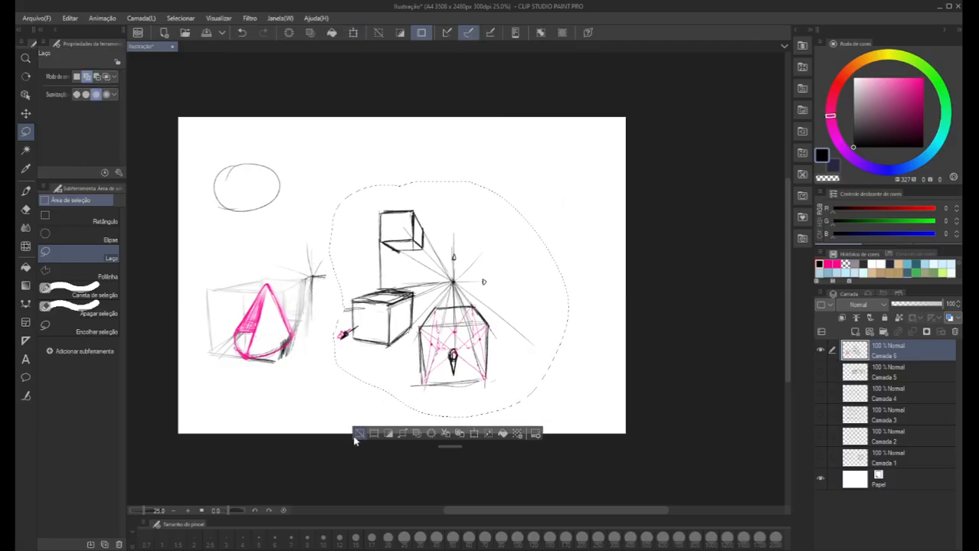
left_click(358, 434)
Draw a vertical guide above the vanishing point, a horizontal top edge across it, and guides from that edge's ends to the vanishing point
scroll(378, 365, "up", 2)
left_click_drag(490, 156, 371, 268)
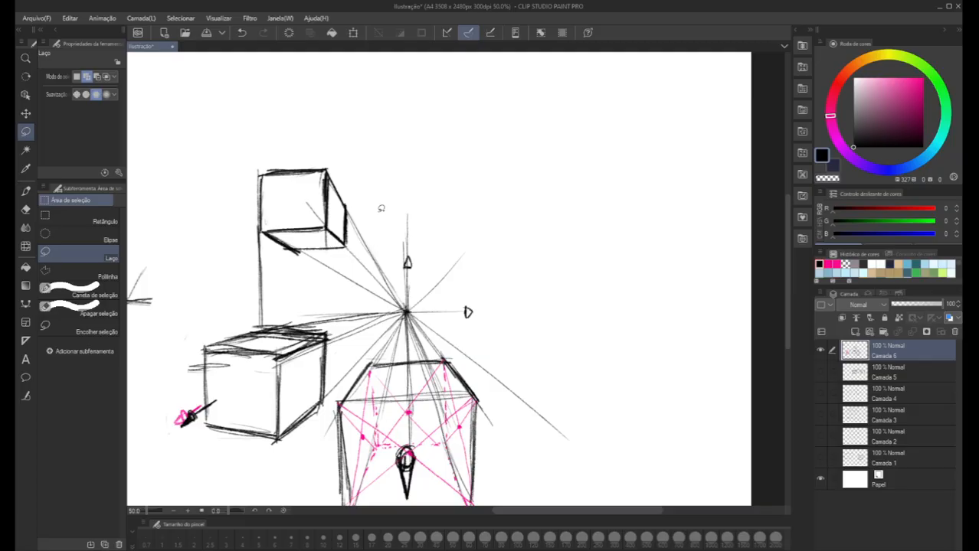
left_click_drag(400, 203, 396, 224)
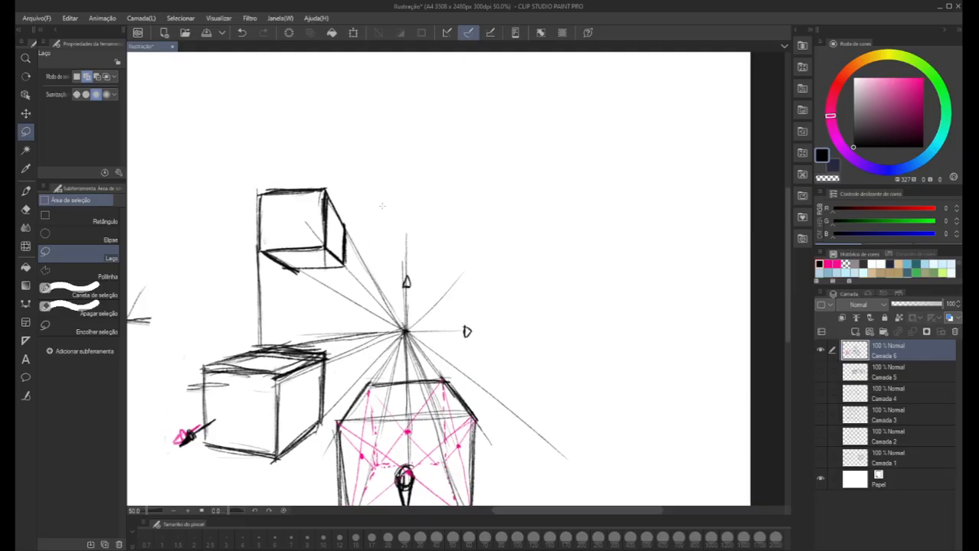
key("p")
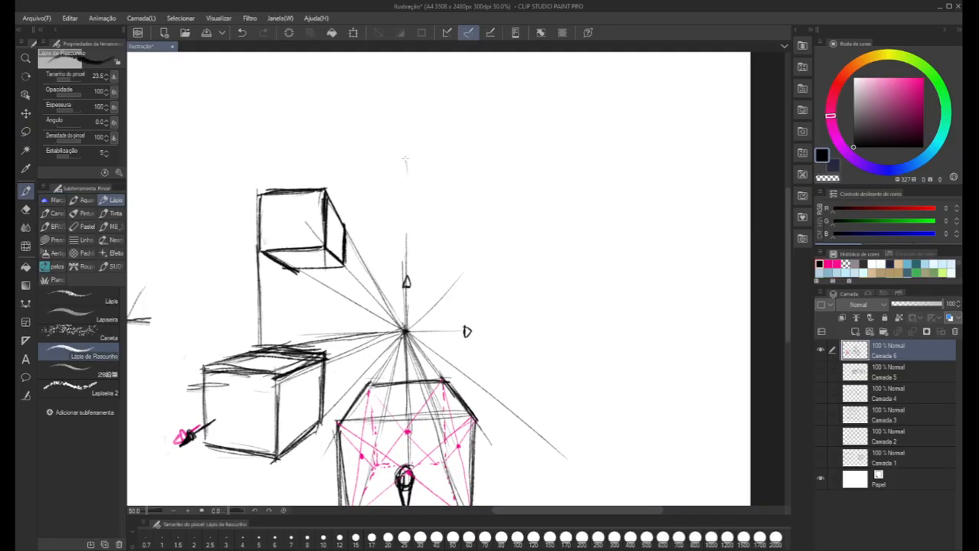
mouse_move(406, 236)
left_mouse_down()
mouse_move(406, 131)
mouse_move(408, 164)
mouse_move(365, 150)
mouse_move(450, 147)
mouse_move(360, 150)
left_mouse_up()
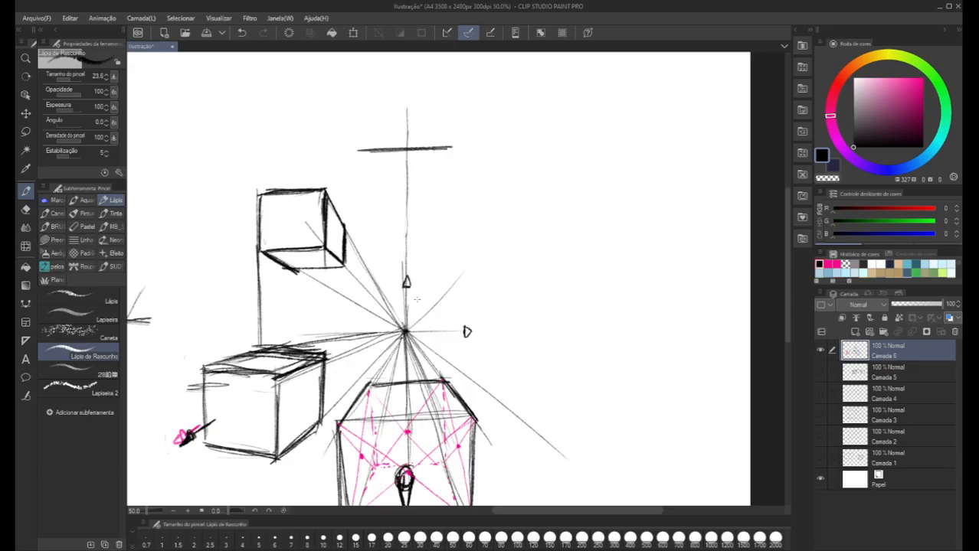
left_click_drag(460, 122, 415, 284)
left_click_drag(447, 170, 401, 348)
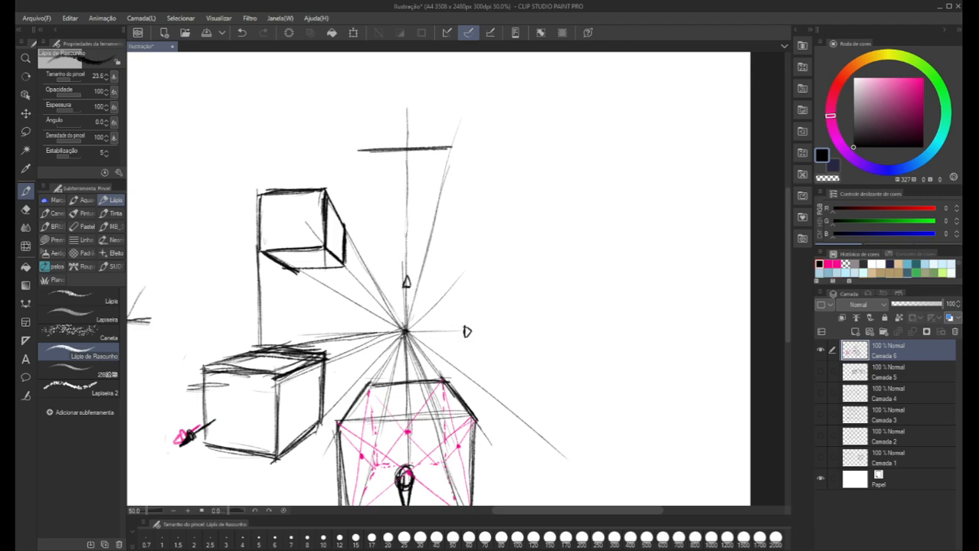
left_click_drag(344, 111, 372, 205)
left_click_drag(342, 113, 403, 330)
left_click_drag(383, 265, 407, 334)
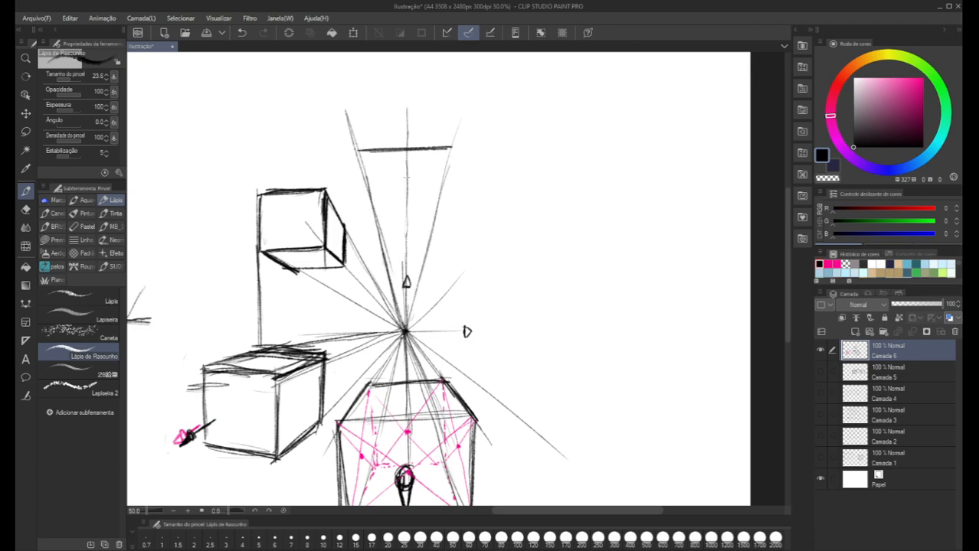
Start the left and right side edges of the fourth box's front face below its top edge
left_click_drag(384, 100, 385, 116)
mouse_move(458, 170)
left_mouse_down()
mouse_move(404, 172)
mouse_move(450, 167)
mouse_move(447, 239)
left_mouse_up()
left_click_drag(362, 167, 357, 239)
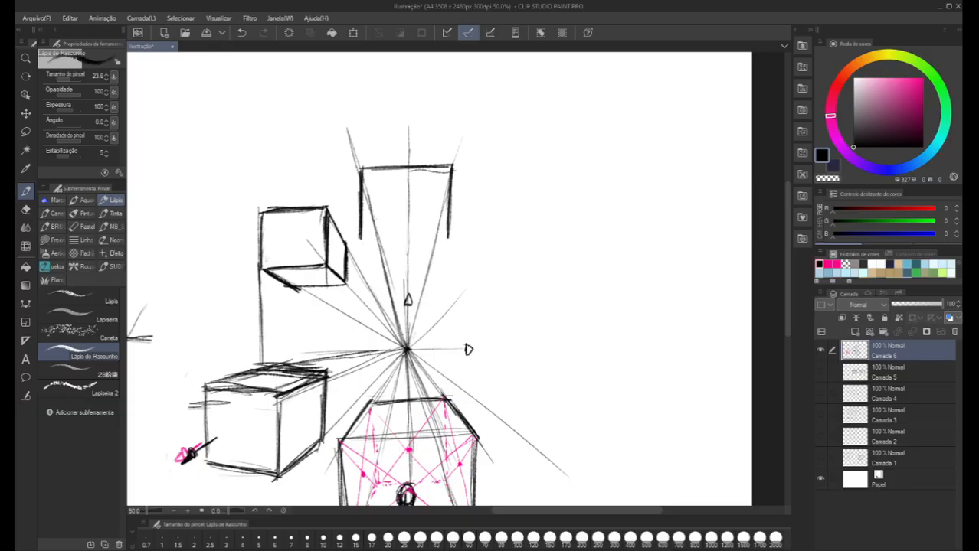
Mark short ticks along the vertical guide, both below and above the vanishing point
scroll(458, 278, "down", 4)
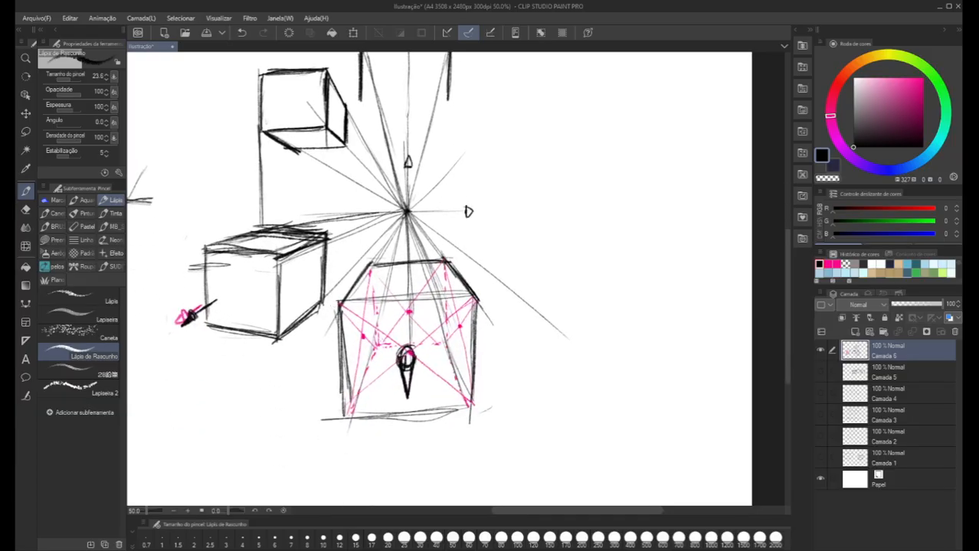
left_click_drag(404, 324, 421, 323)
mouse_move(400, 249)
left_mouse_down()
mouse_move(415, 250)
mouse_move(410, 215)
left_mouse_up()
left_click_drag(399, 195, 416, 187)
left_click_drag(401, 147, 412, 135)
mouse_move(402, 123)
left_mouse_down()
mouse_move(468, 144)
mouse_move(480, 174)
left_mouse_up()
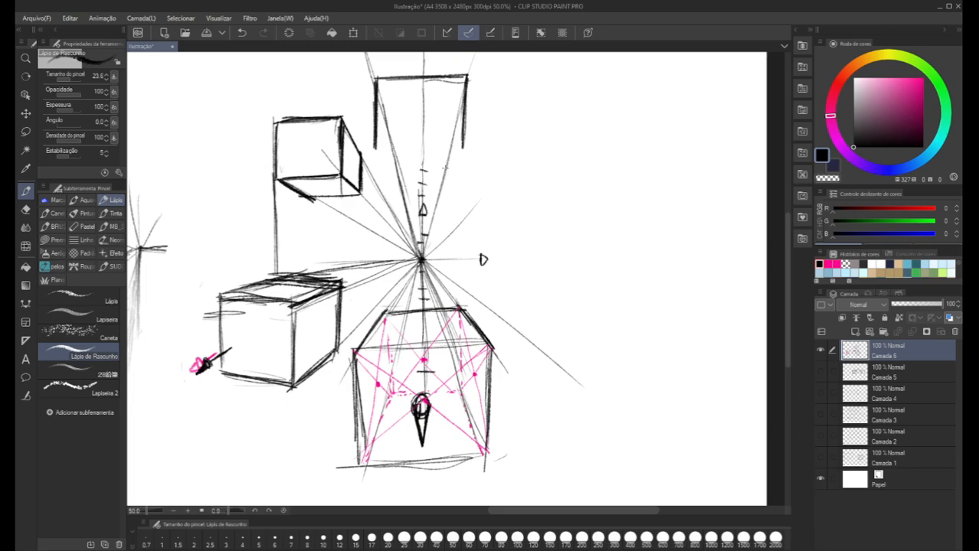
Extend and darken the fourth box's side edges and close its front face with a bottom edge
left_click_drag(376, 82, 378, 154)
left_click_drag(459, 109, 464, 157)
left_click_drag(354, 189, 340, 240)
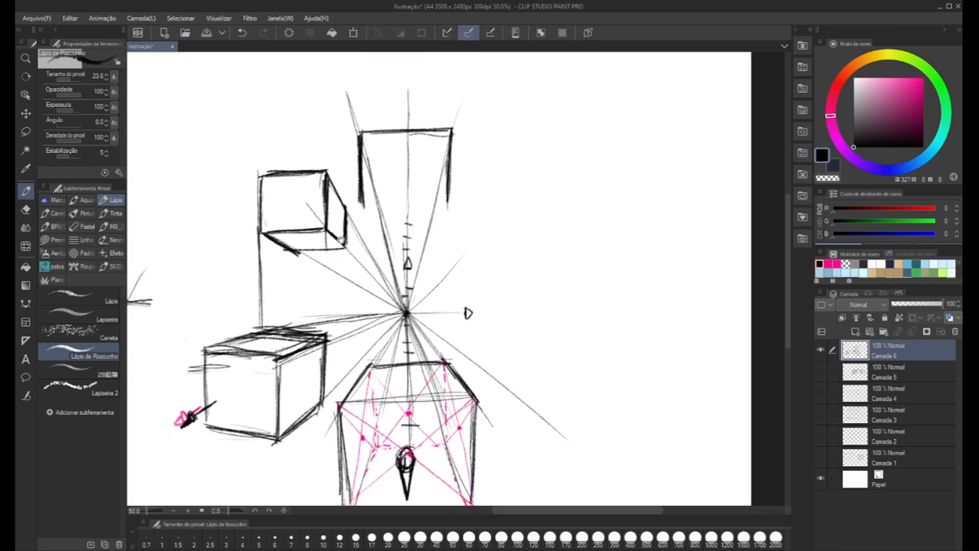
mouse_move(389, 220)
left_mouse_down()
mouse_move(437, 217)
mouse_move(363, 221)
left_mouse_up()
left_click_drag(359, 192, 364, 221)
left_click_drag(447, 190, 448, 217)
left_click_drag(448, 169, 447, 216)
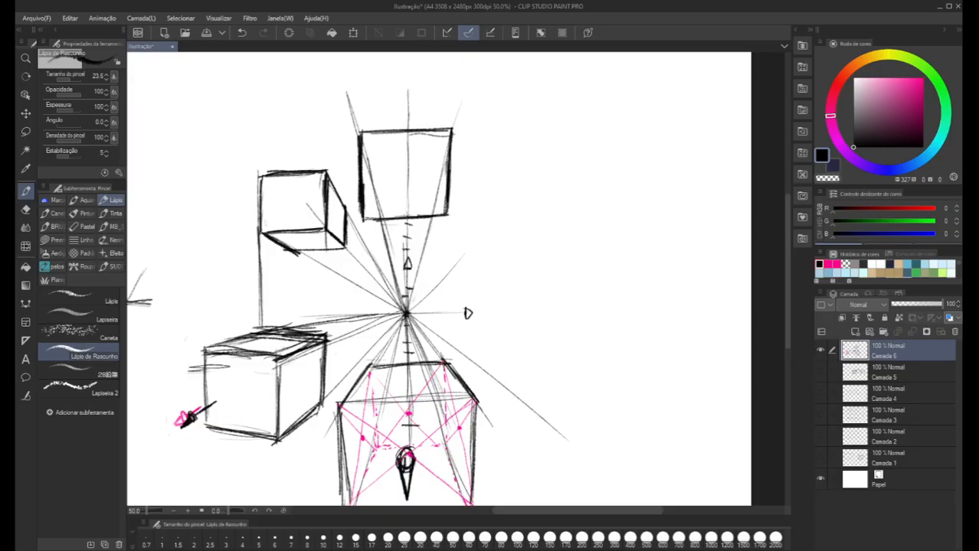
left_click_drag(365, 216, 418, 216)
Draw guide lines from the bottom corners of the fourth box's front face to the vanishing point
left_click_drag(366, 393, 358, 251)
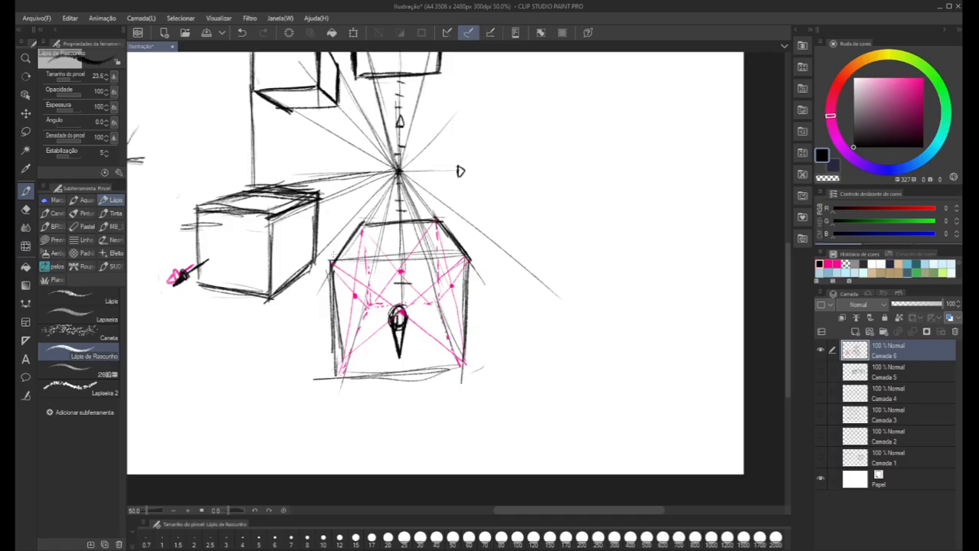
left_click_drag(318, 272, 335, 416)
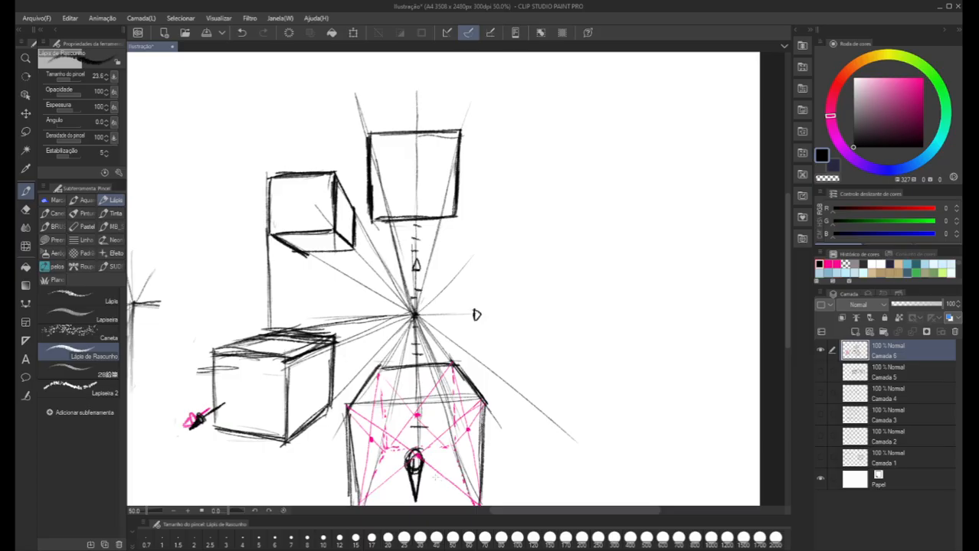
scroll(373, 432, "up", 1)
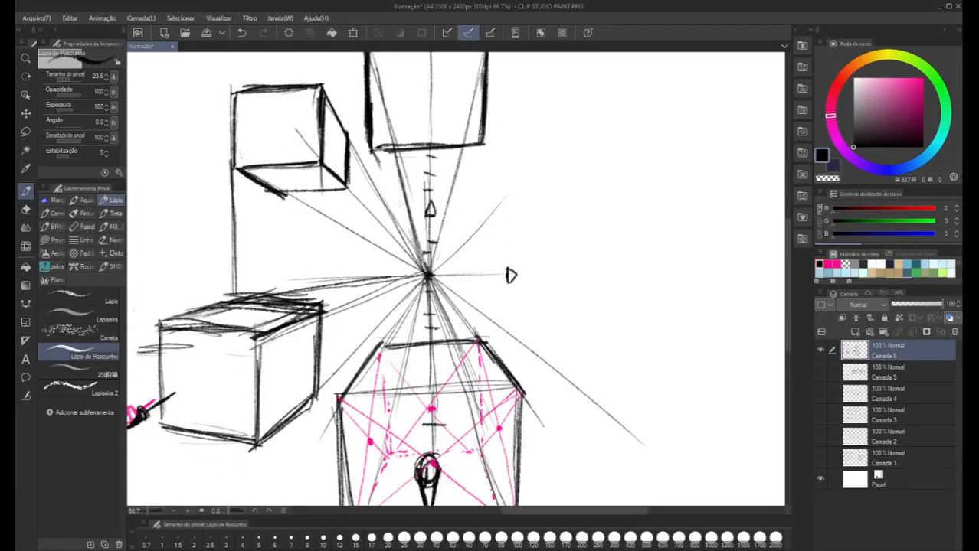
left_click_drag(374, 150, 430, 284)
left_click_drag(480, 144, 428, 277)
left_click_drag(444, 183, 451, 235)
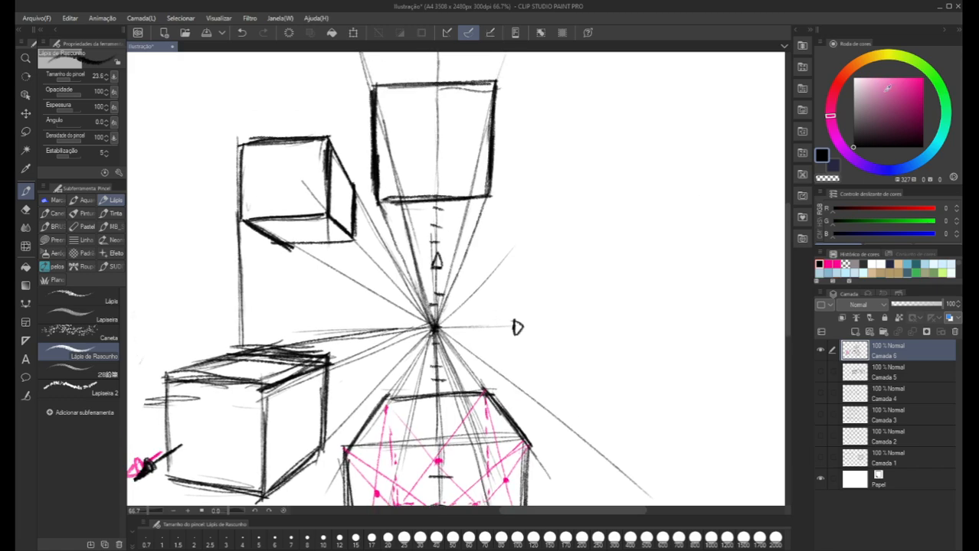
Outline the fourth box's underside in thick pink, with two receding edges joined by a back edge
left_click_drag(908, 88, 916, 66)
left_click_drag(372, 194, 394, 234)
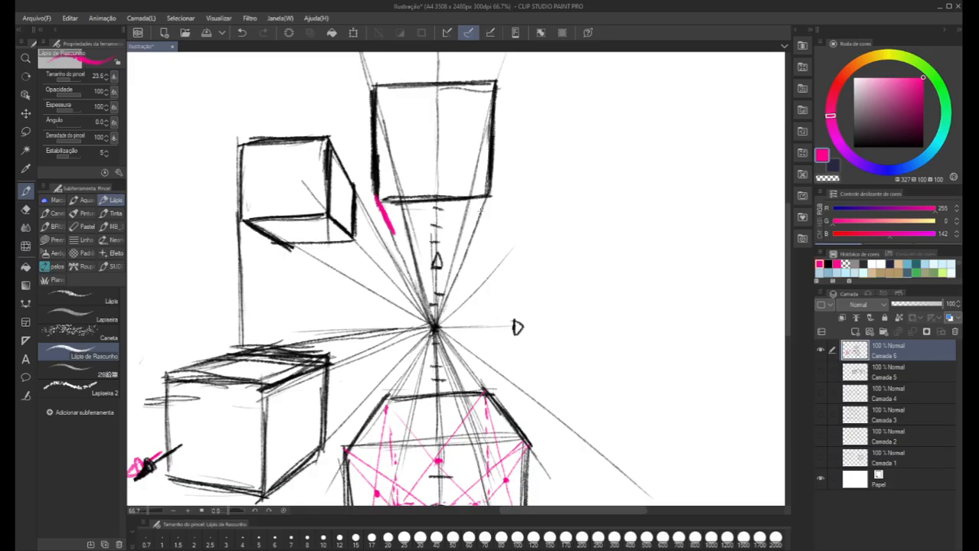
mouse_move(489, 196)
left_mouse_down()
mouse_move(451, 241)
mouse_move(394, 236)
left_mouse_up()
left_click_drag(464, 233, 392, 239)
left_click_drag(438, 183, 422, 233)
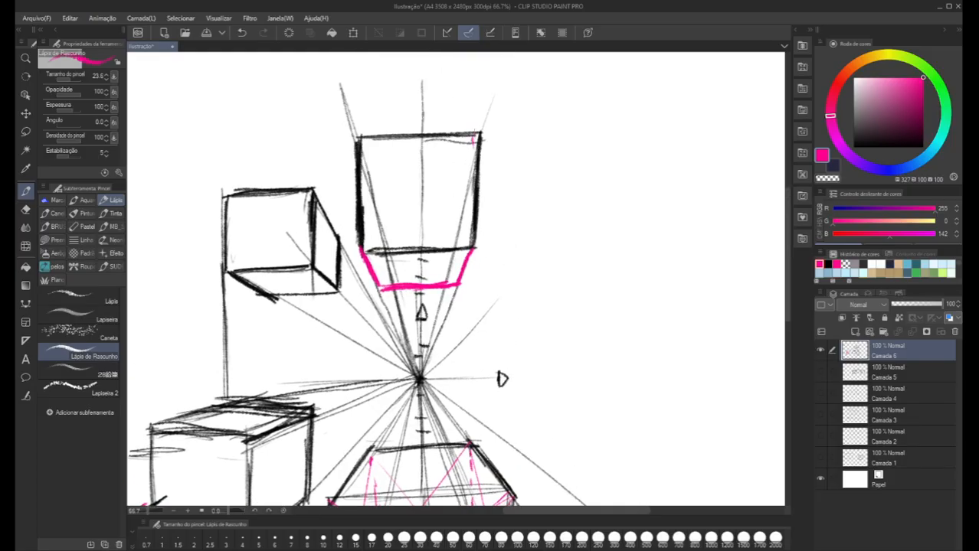
Mark the top right corner of the fourth box's front face and draw its hidden back edges in pink
left_click_drag(473, 144, 476, 135)
left_click_drag(382, 277, 382, 288)
left_click_drag(382, 237, 383, 245)
left_click_drag(456, 249, 457, 218)
left_click_drag(444, 217, 377, 221)
mouse_move(379, 221)
left_mouse_down()
mouse_move(459, 217)
mouse_move(382, 219)
left_mouse_up()
left_click_drag(442, 217, 460, 216)
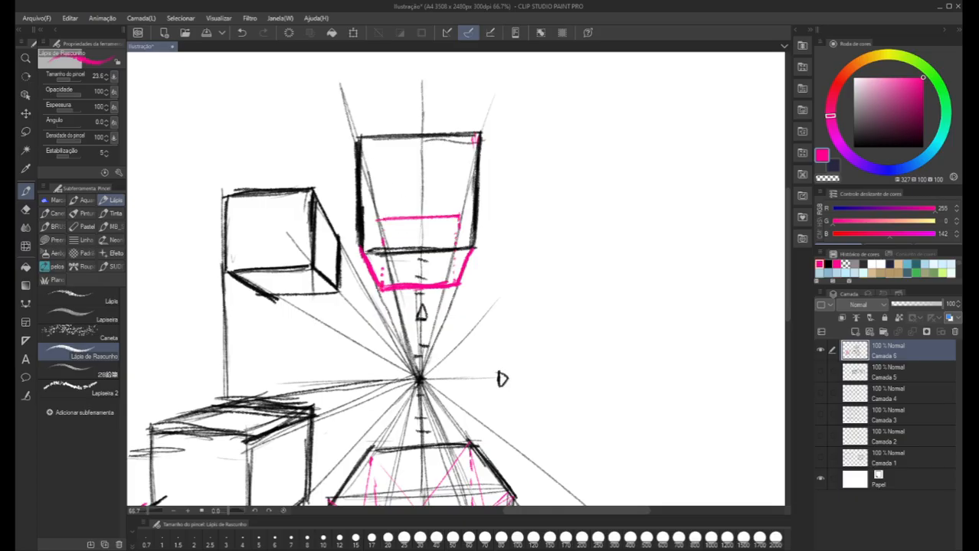
Clean up the pink corner overshoot and draw the fourth box's hidden vertical edges and dotted receding edges to its front top corners
key("c")
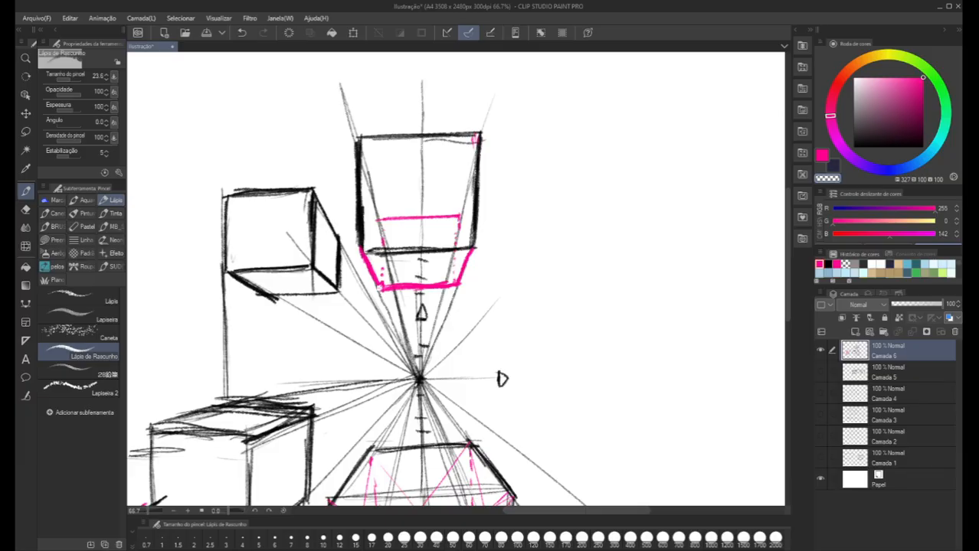
left_click(379, 287)
key("c")
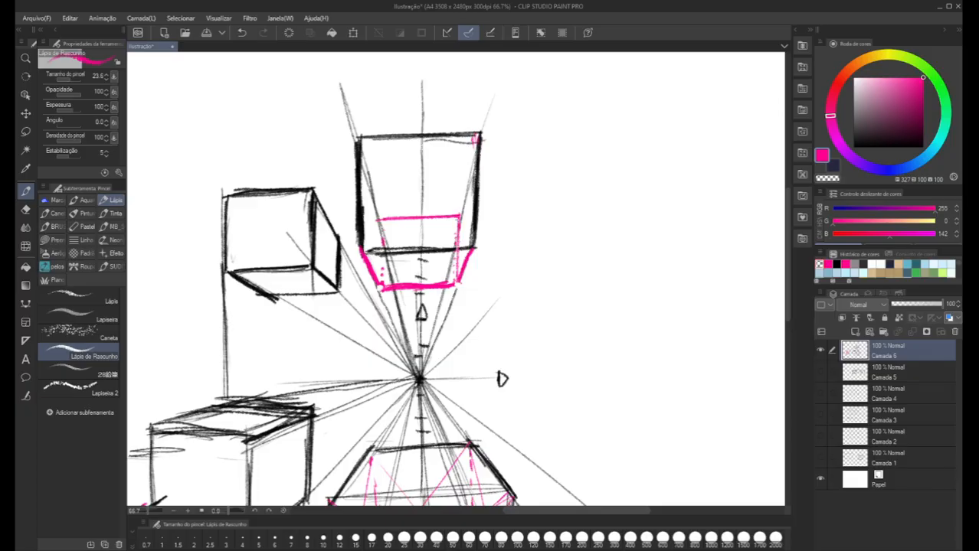
mouse_move(381, 281)
left_mouse_down()
mouse_move(382, 222)
mouse_move(380, 230)
left_mouse_up()
left_click_drag(382, 276, 382, 235)
left_click_drag(459, 208, 468, 150)
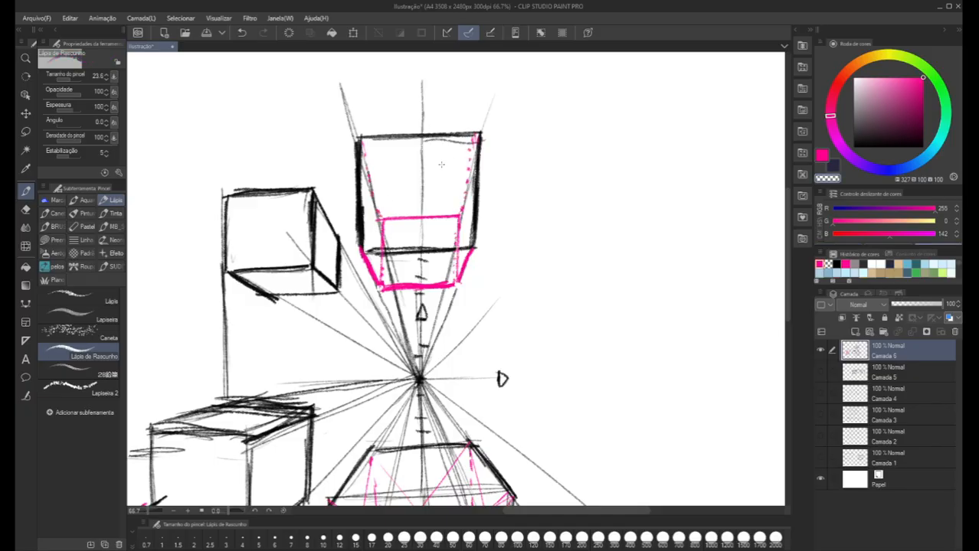
key("c")
Draw crossing pink diagonals between opposite corners of the fourth box's faces
left_click_drag(475, 135, 381, 219)
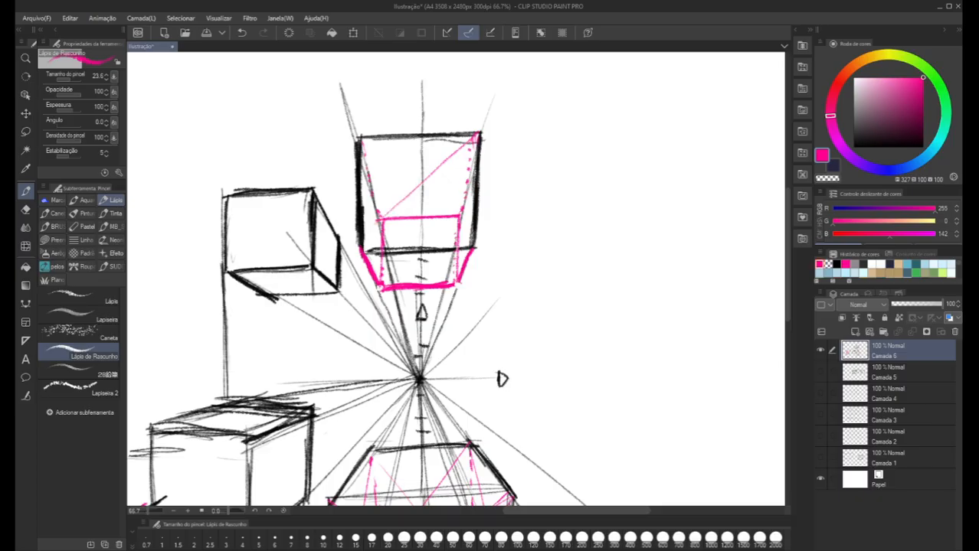
left_click_drag(361, 141, 452, 216)
mouse_move(469, 181)
left_mouse_down()
mouse_move(453, 268)
mouse_move(466, 202)
mouse_move(471, 242)
left_mouse_up()
key("ctrl+z")
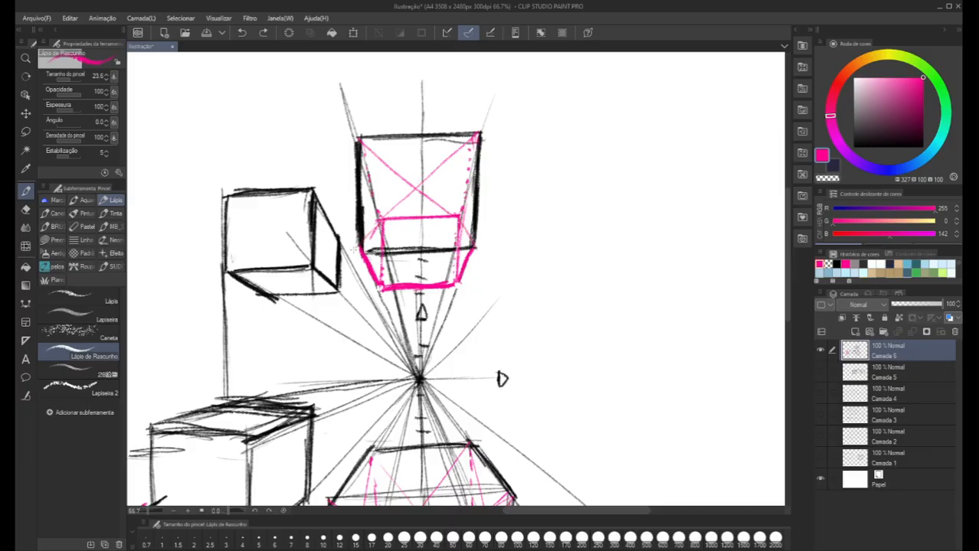
left_click_drag(359, 157, 376, 247)
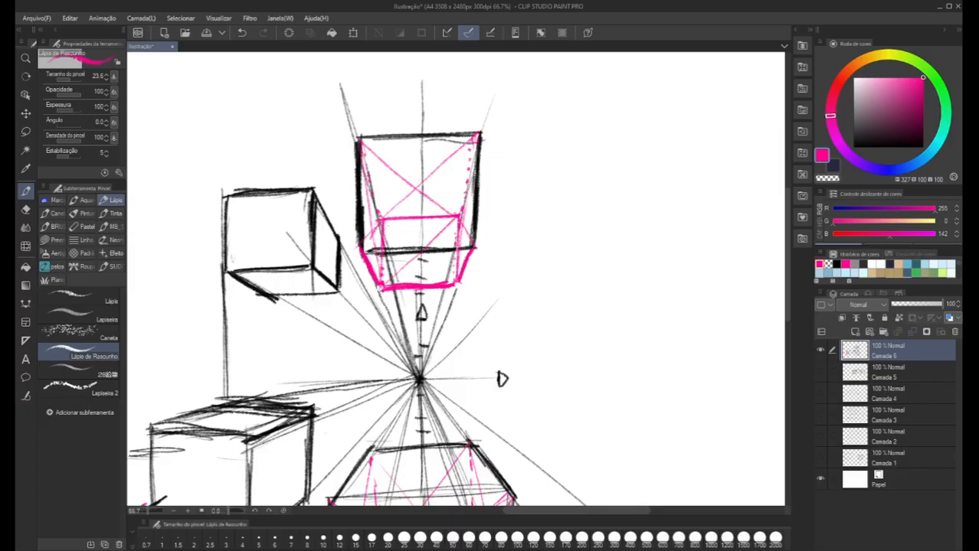
left_click_drag(383, 220, 459, 280)
scroll(294, 229, "down", 2)
left_click_drag(245, 310, 273, 230)
scroll(264, 304, "down", 1)
scroll(294, 306, "up", 2)
mouse_move(270, 269)
left_mouse_down()
mouse_move(273, 311)
mouse_move(245, 344)
left_mouse_up()
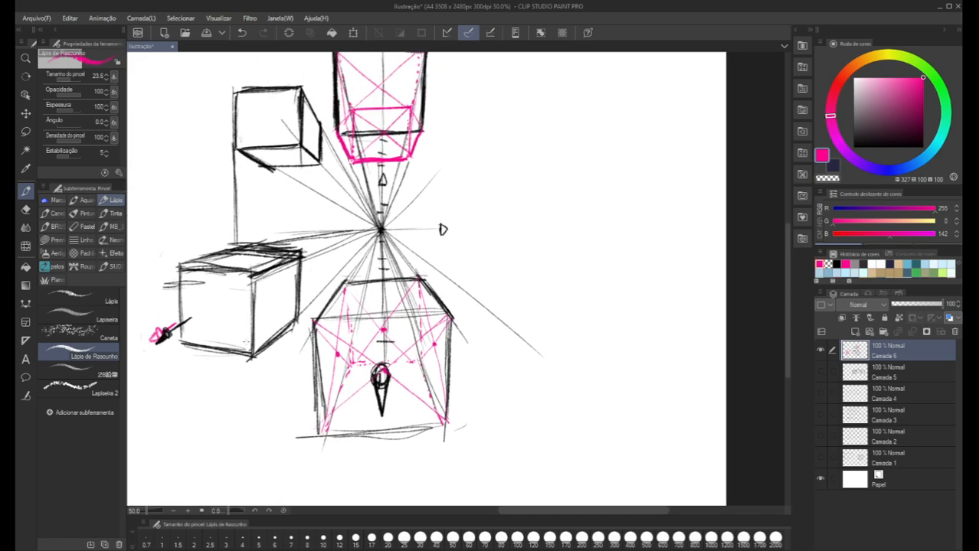
left_click_drag(442, 229, 474, 214)
scroll(389, 248, "down", 2)
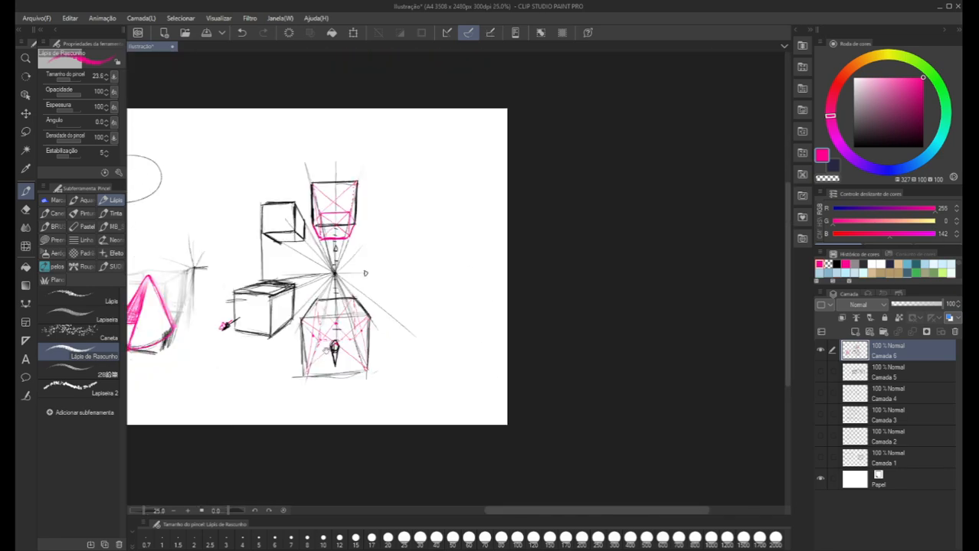
scroll(394, 245, "up", 1)
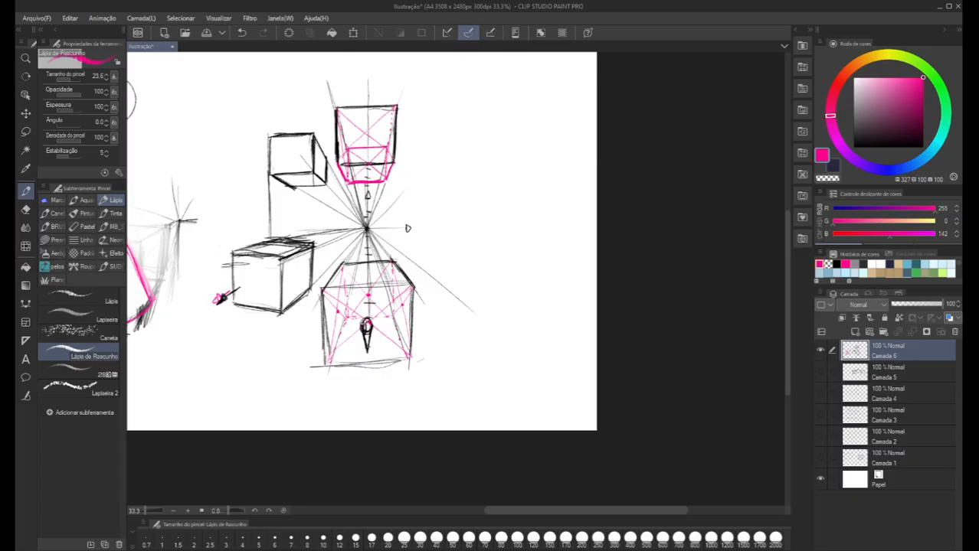
Switch the pencil to black and mark a new vanishing point in the empty right part of the page with crossing horizontal and vertical lines
left_click(854, 147)
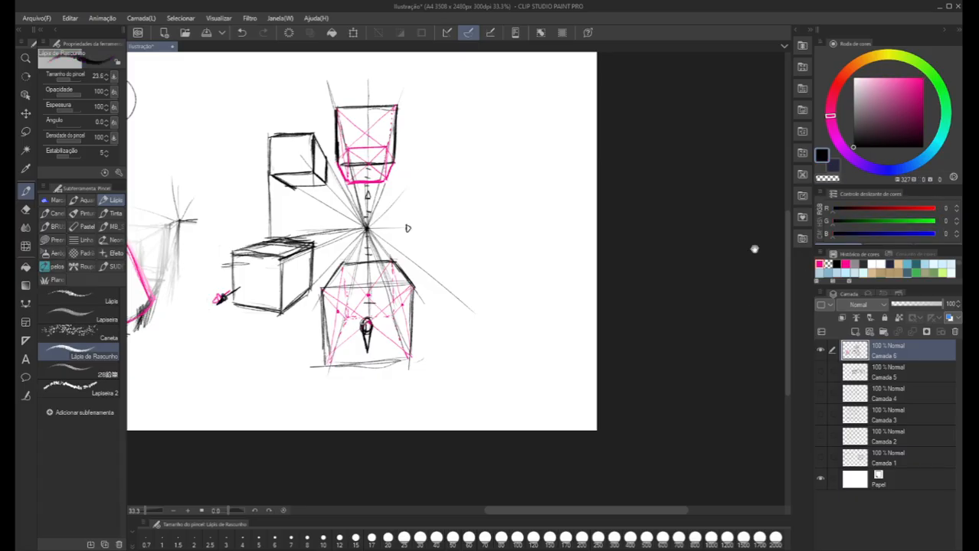
left_click_drag(337, 225, 391, 234)
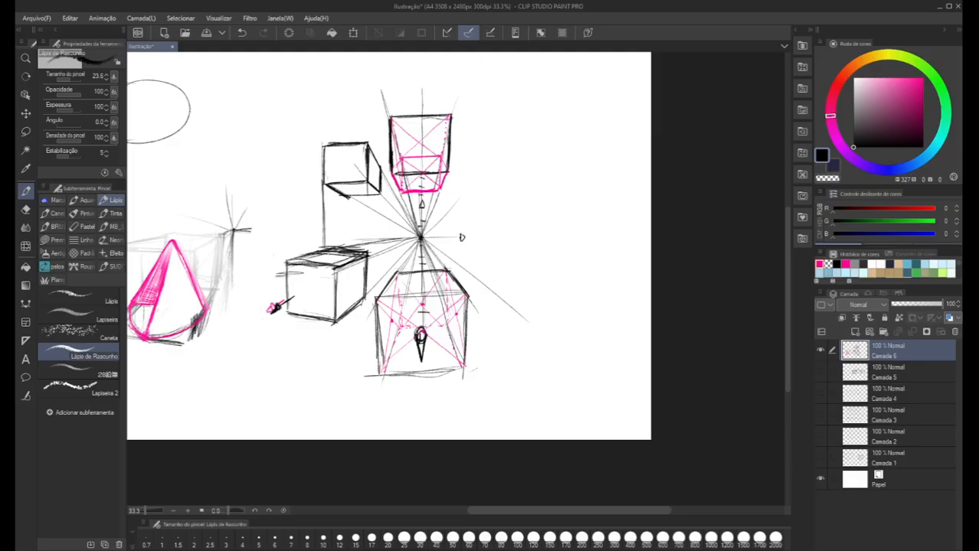
scroll(510, 295, "up", 1)
left_click_drag(486, 322, 491, 379)
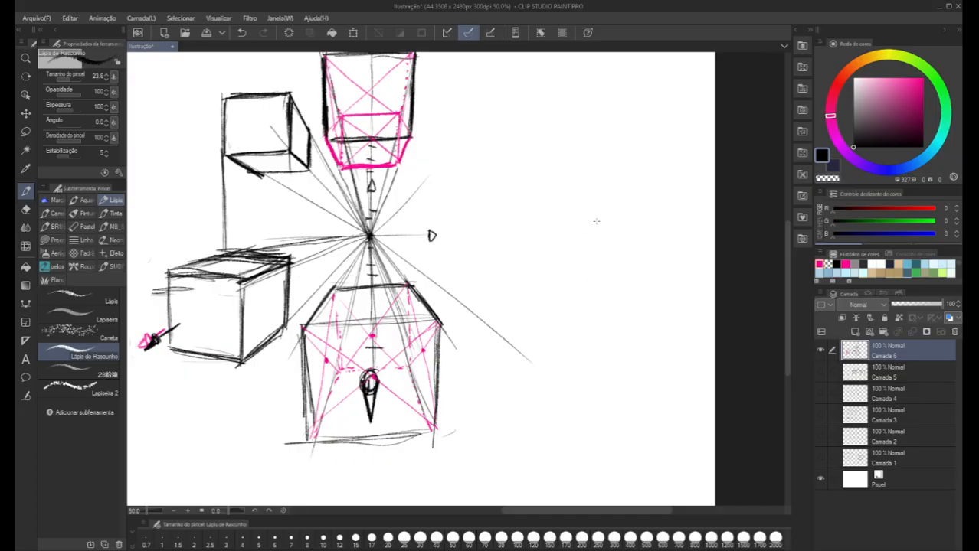
mouse_move(600, 231)
left_mouse_down()
mouse_move(652, 233)
mouse_move(564, 229)
mouse_move(598, 110)
left_mouse_up()
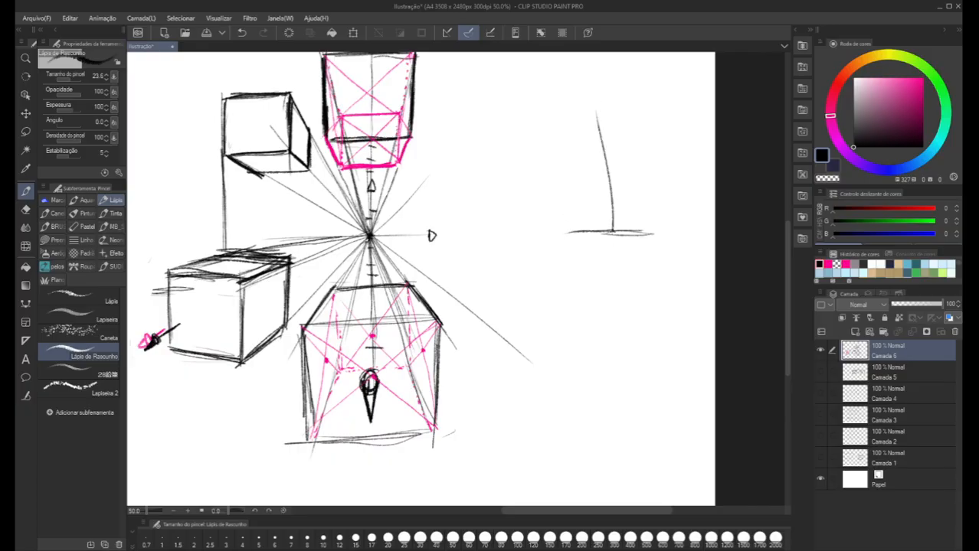
left_click_drag(613, 230, 616, 321)
mouse_move(613, 250)
left_mouse_down()
mouse_move(608, 110)
mouse_move(611, 167)
left_mouse_up()
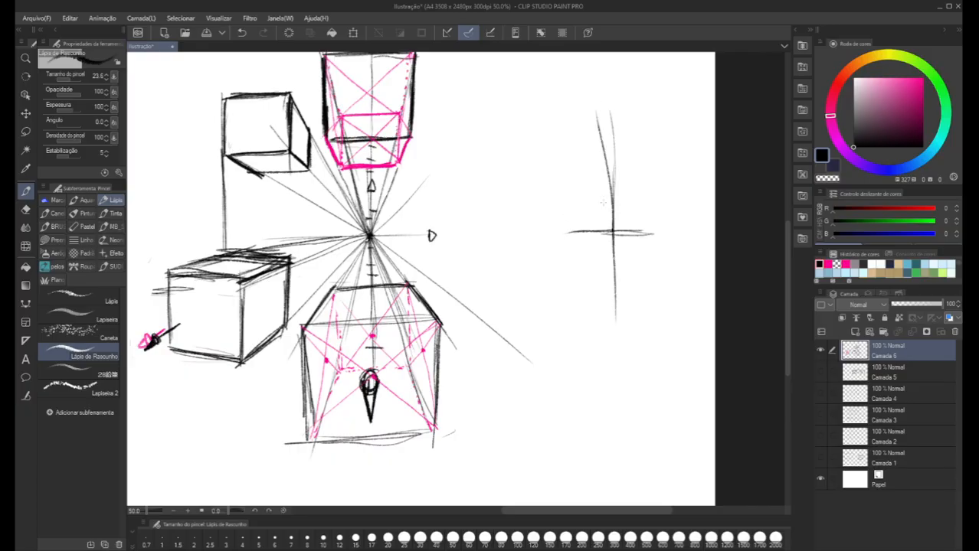
Draw diagonal guide lines radiating from the new vanishing point in several directions
left_click_drag(613, 232, 672, 131)
left_click_drag(611, 235, 554, 313)
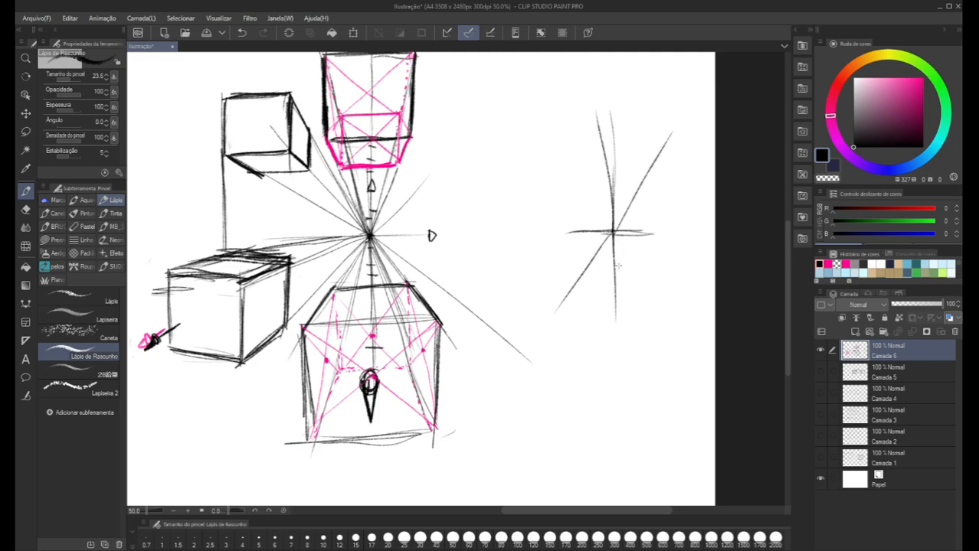
left_click_drag(613, 232, 682, 308)
left_click_drag(612, 233, 498, 145)
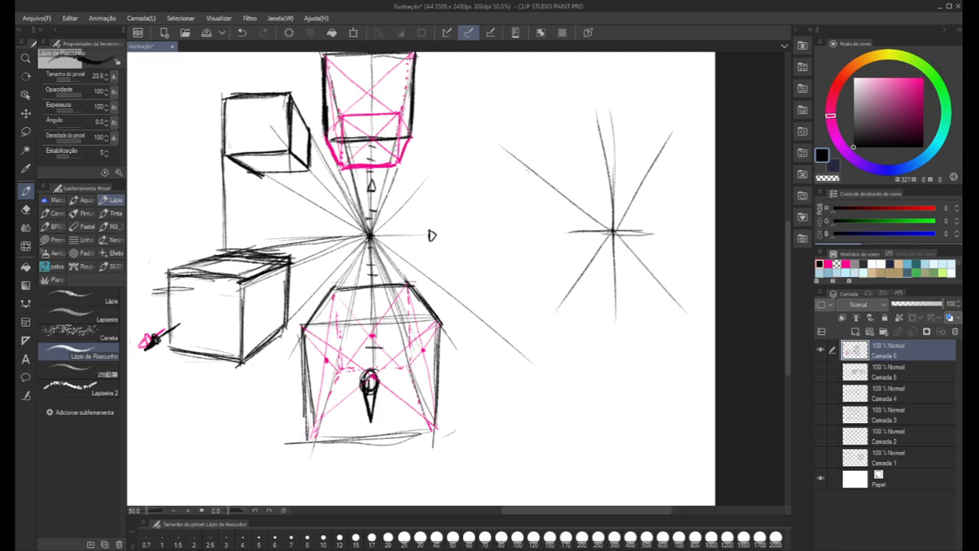
left_click_drag(615, 232, 669, 199)
left_click_drag(613, 233, 524, 275)
Draw the top and left edges of a box's front face just below and to the right of the new vanishing point
mouse_move(134, 166)
left_mouse_down()
mouse_move(369, 129)
mouse_move(409, 211)
mouse_move(420, 208)
left_mouse_up()
left_click_drag(458, 352, 340, 293)
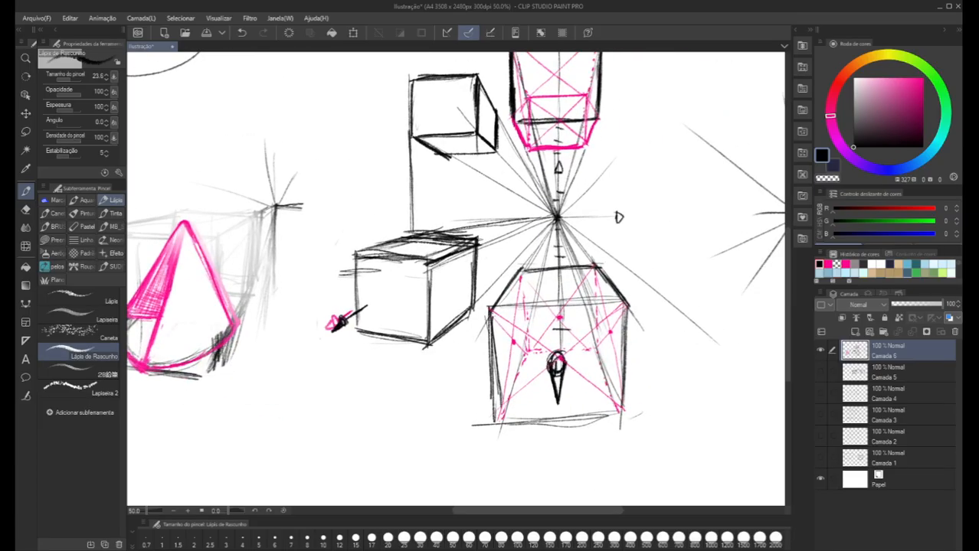
left_click_drag(674, 310, 383, 288)
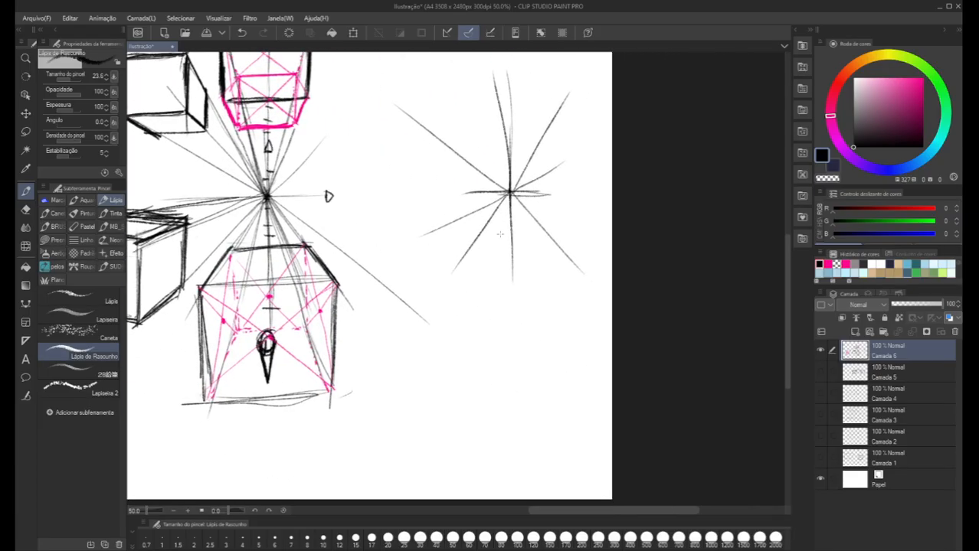
mouse_move(587, 238)
left_mouse_down()
mouse_move(534, 240)
mouse_move(593, 238)
left_mouse_up()
left_click_drag(514, 244, 572, 239)
mouse_move(526, 271)
left_mouse_down()
mouse_move(524, 242)
mouse_move(522, 303)
left_mouse_up()
left_click_drag(524, 245, 521, 310)
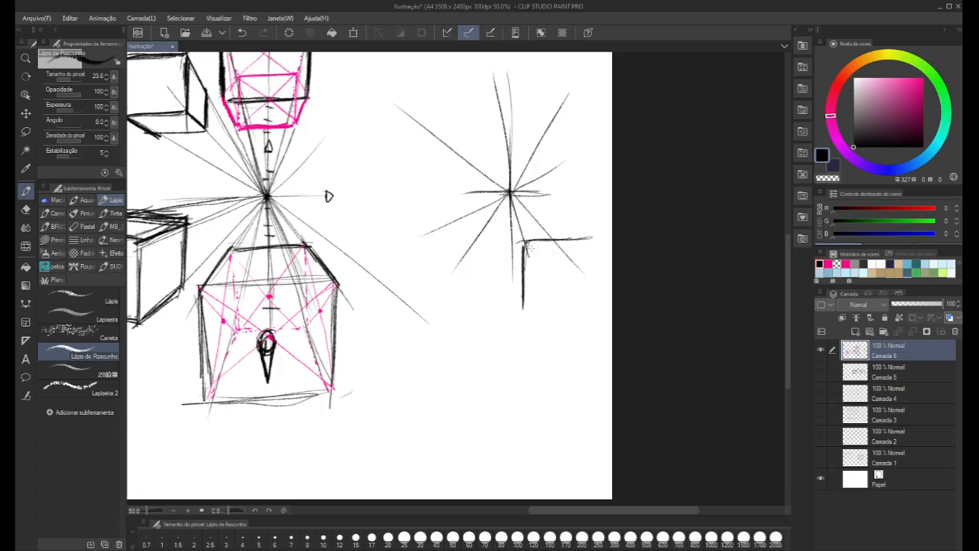
Close the box's front face and complete its top and left side with edges receding to the new vanishing point
mouse_move(511, 195)
left_mouse_down()
mouse_move(585, 239)
mouse_move(588, 310)
left_mouse_up()
mouse_move(590, 244)
left_mouse_down()
mouse_move(588, 304)
mouse_move(519, 307)
left_mouse_up()
left_click_drag(520, 267, 514, 312)
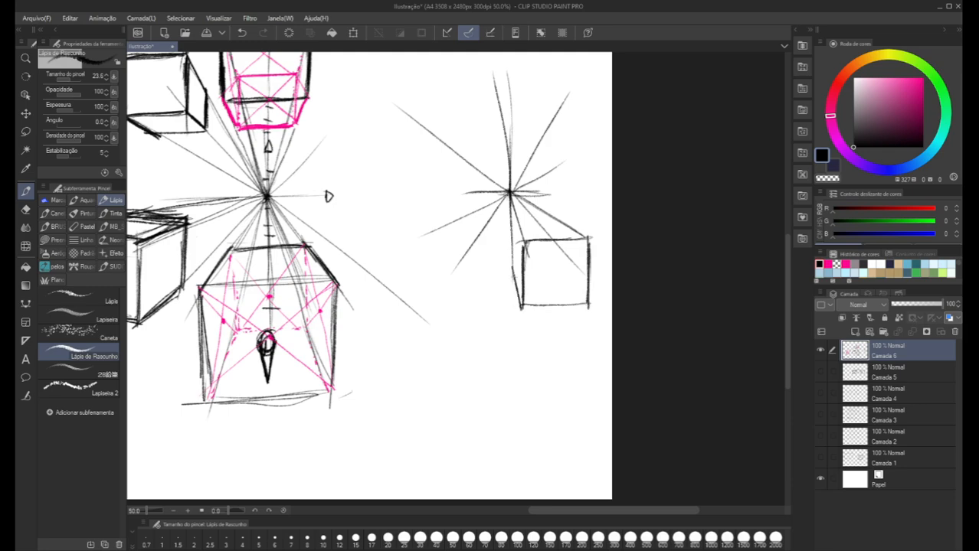
mouse_move(515, 278)
left_mouse_down()
mouse_move(512, 213)
mouse_move(524, 244)
mouse_move(518, 234)
mouse_move(550, 221)
mouse_move(588, 240)
left_mouse_up()
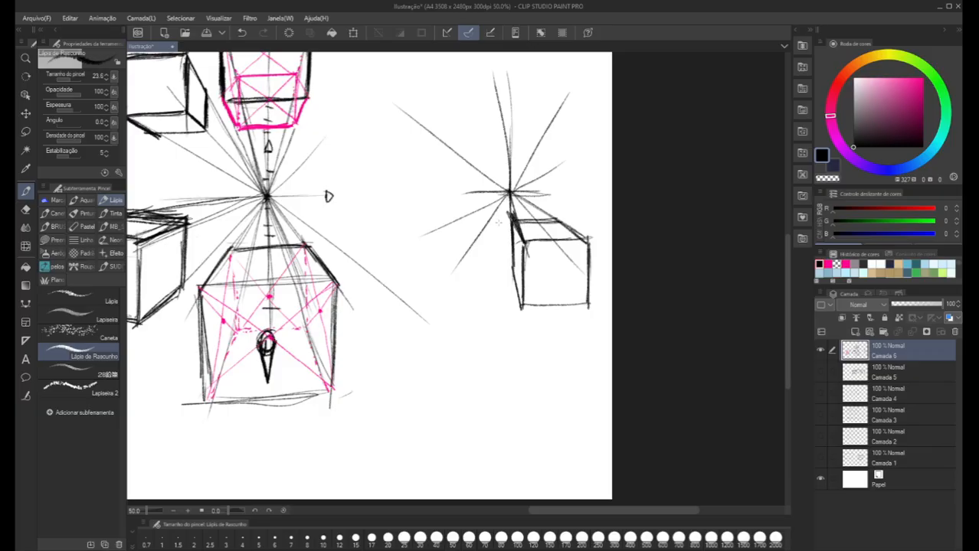
Start a second box lower left behind the first with its front top and left edges and a guide line to the vanishing point
left_click_drag(477, 294, 492, 269)
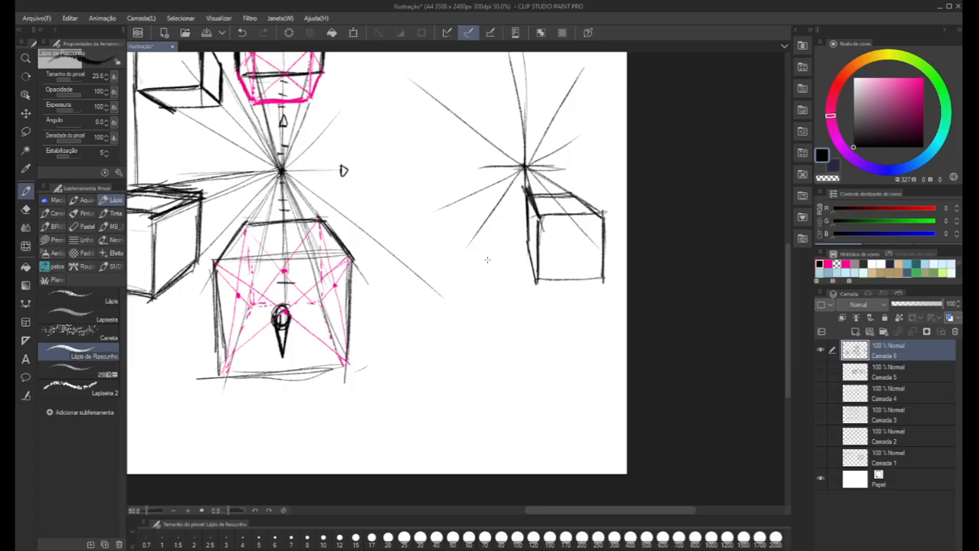
mouse_move(526, 258)
left_mouse_down()
mouse_move(477, 261)
mouse_move(402, 330)
mouse_move(392, 406)
left_mouse_up()
scroll(401, 330, "up", 1)
left_click_drag(391, 329, 386, 414)
left_click_drag(386, 320, 385, 406)
scroll(386, 387, "up", 1)
scroll(389, 345, "down", 1)
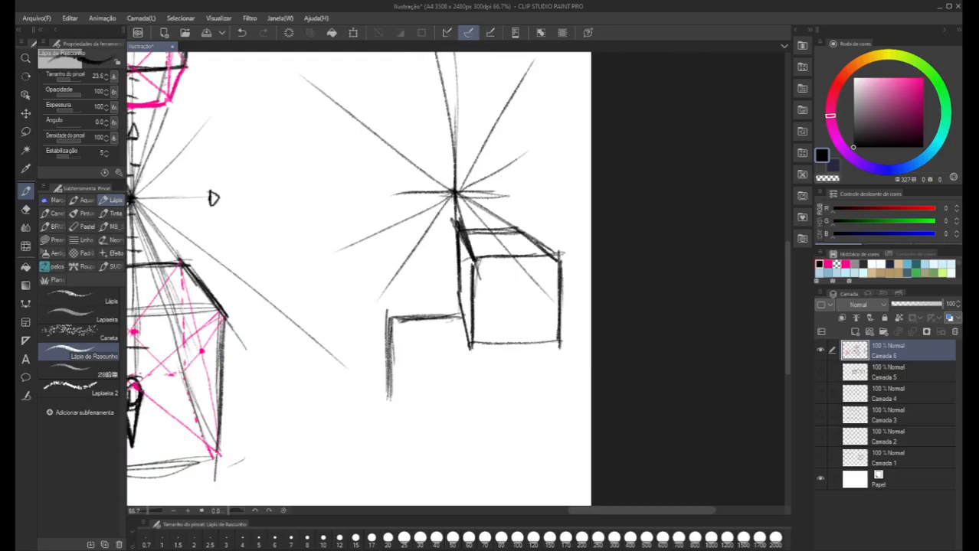
left_click_drag(386, 317, 386, 334)
left_click_drag(455, 191, 388, 316)
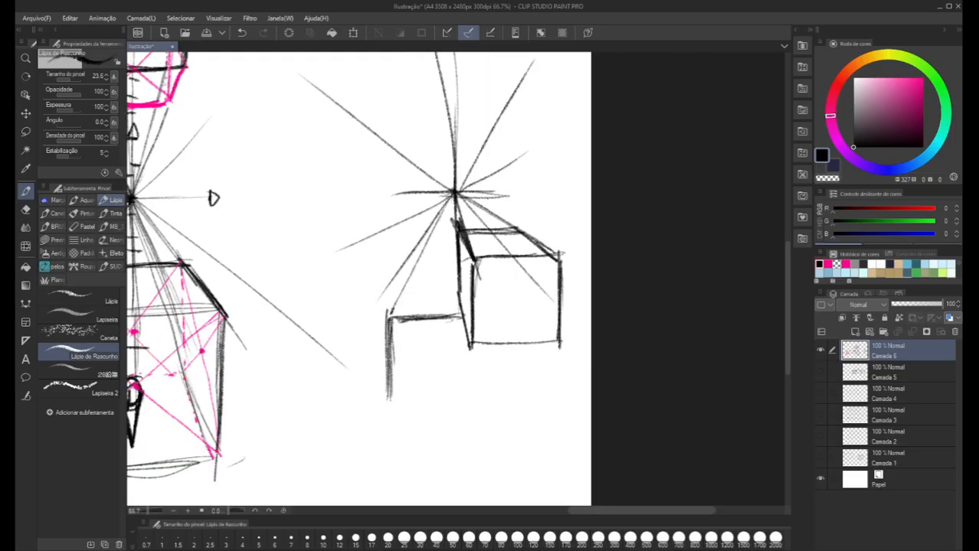
Draw the second box's right and bottom front edges, leaving out the part hidden behind the first box
left_click_drag(387, 389, 387, 400)
left_click_drag(450, 319, 465, 317)
left_click_drag(480, 344, 480, 410)
left_click_drag(481, 367, 480, 418)
left_click_drag(481, 381, 480, 417)
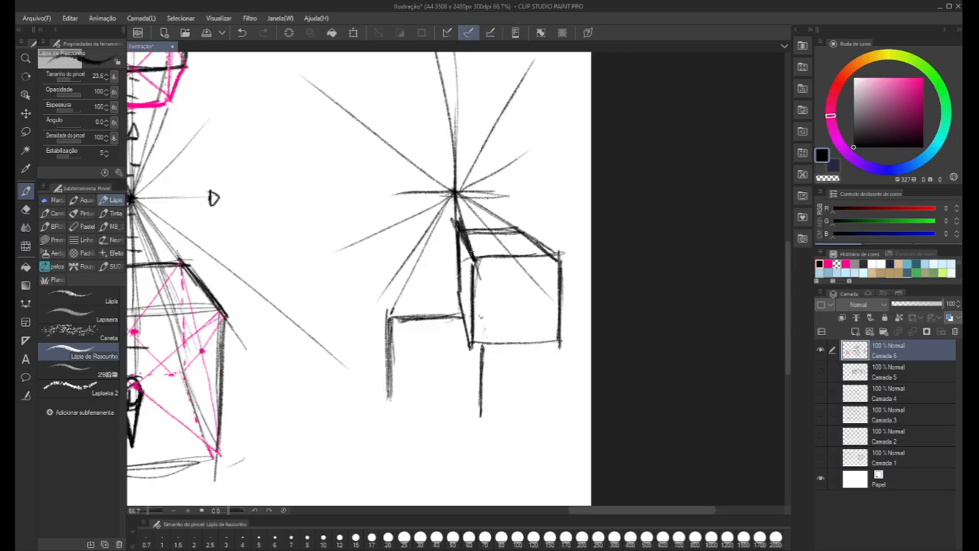
left_click_drag(477, 273, 481, 289)
left_click_drag(452, 191, 481, 311)
left_click_drag(469, 266, 472, 283)
left_click_drag(468, 254, 471, 271)
mouse_move(484, 346)
left_mouse_down()
mouse_move(482, 412)
mouse_move(385, 409)
mouse_move(385, 386)
left_mouse_up()
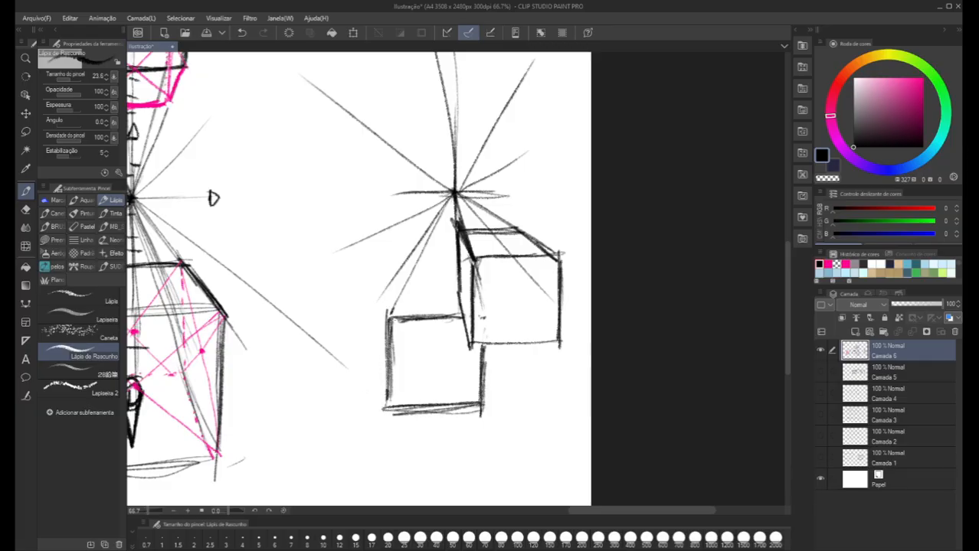
Add the second box's top face with a receding left edge and a back edge, and darken its front outline
left_click_drag(405, 288, 387, 319)
left_click_drag(453, 193, 418, 265)
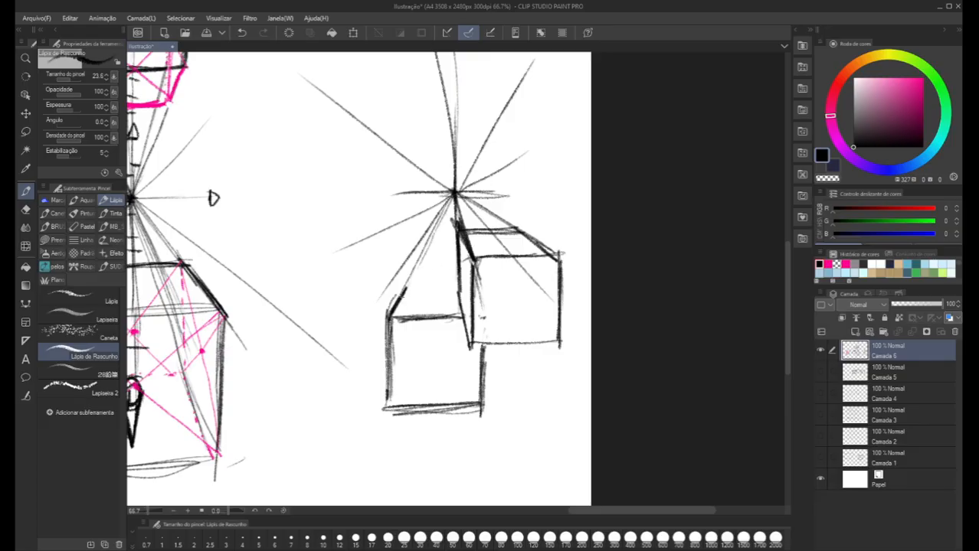
left_click_drag(444, 219, 407, 287)
left_click_drag(457, 191, 438, 225)
mouse_move(420, 262)
left_mouse_down()
mouse_move(398, 295)
mouse_move(456, 275)
mouse_move(409, 277)
left_mouse_up()
mouse_move(415, 277)
left_mouse_down()
mouse_move(400, 294)
mouse_move(392, 412)
left_mouse_up()
left_click_drag(388, 335, 391, 400)
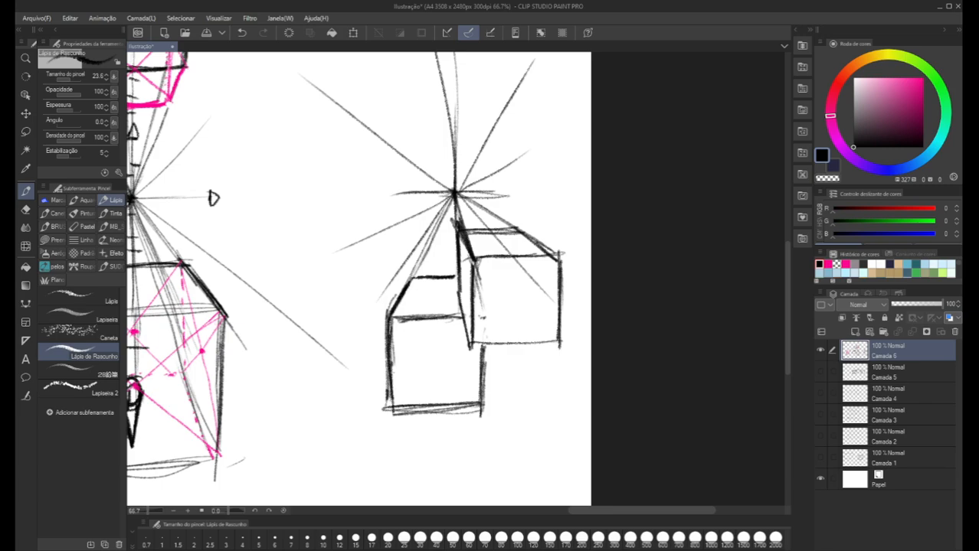
mouse_move(392, 366)
left_mouse_down()
mouse_move(395, 404)
mouse_move(481, 405)
left_mouse_up()
Draw a smaller third box just left of the new vanishing point, showing its front, top and right side
left_click_drag(328, 314, 389, 356)
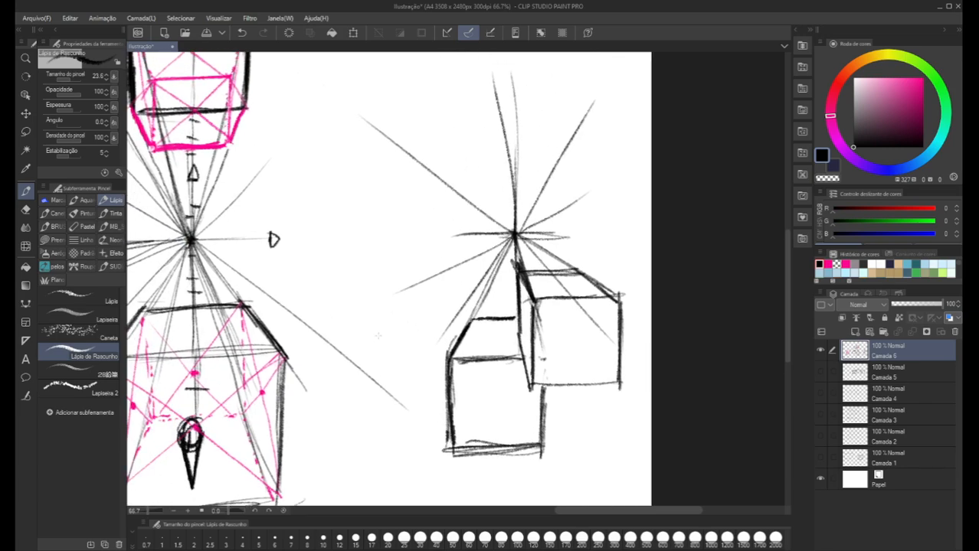
left_click_drag(359, 302, 369, 317)
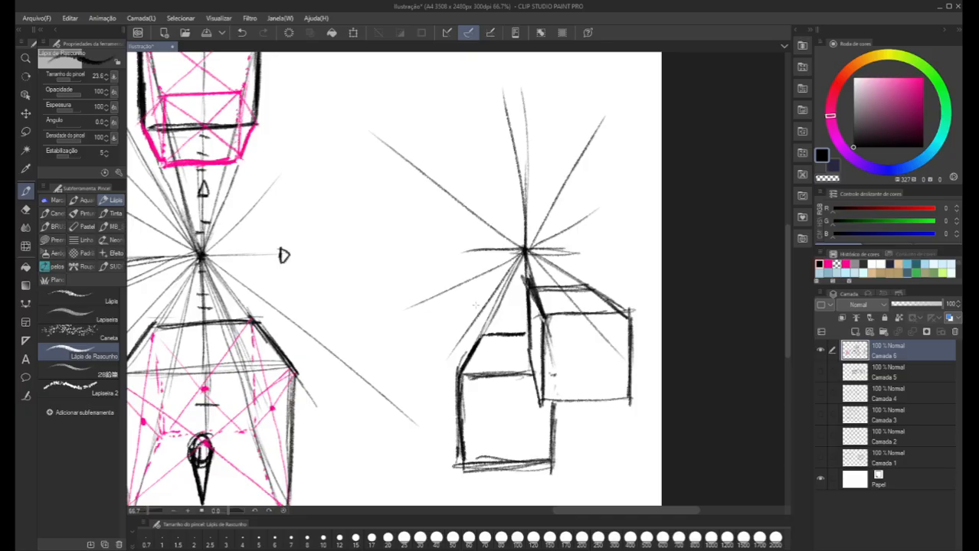
mouse_move(490, 275)
left_mouse_down()
mouse_move(490, 312)
mouse_move(491, 299)
mouse_move(489, 312)
mouse_move(496, 305)
left_mouse_up()
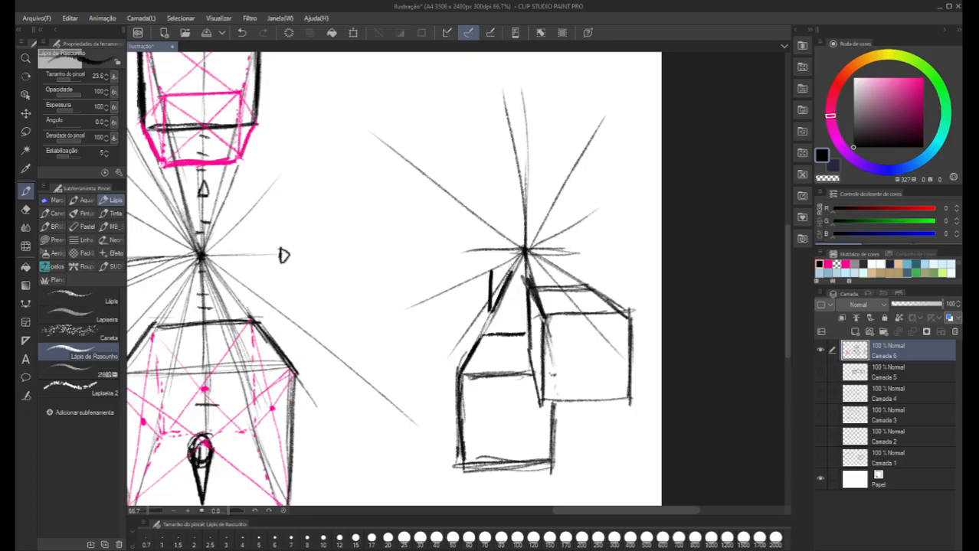
mouse_move(514, 258)
left_mouse_down()
mouse_move(509, 275)
mouse_move(435, 271)
mouse_move(444, 314)
left_mouse_up()
mouse_move(506, 277)
left_mouse_down()
mouse_move(513, 257)
mouse_move(489, 272)
mouse_move(468, 260)
mouse_move(515, 256)
mouse_move(439, 270)
mouse_move(469, 259)
left_mouse_up()
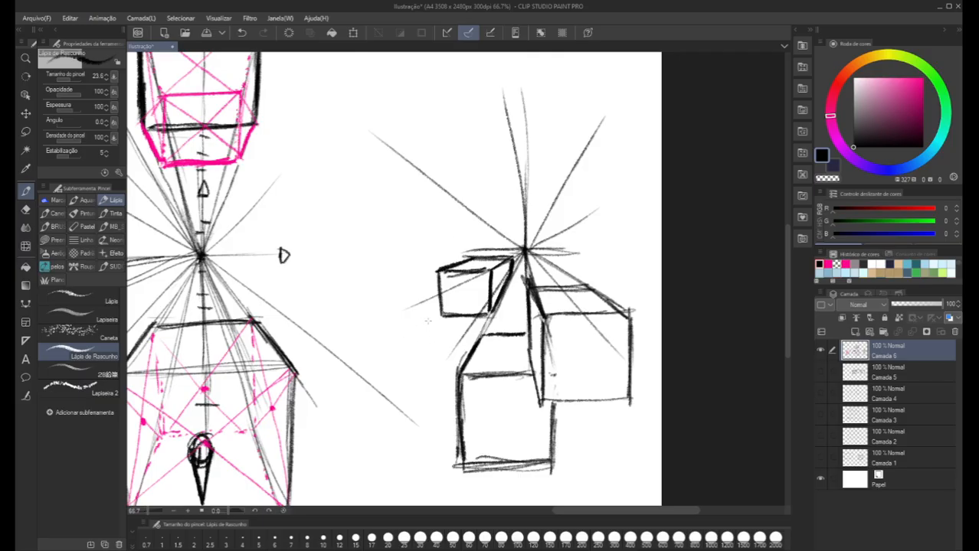
Draw a fourth small box farther left of the new vanishing point, with its top and right side receding toward it
left_click_drag(393, 306, 391, 355)
mouse_move(389, 306)
left_mouse_down()
mouse_move(343, 307)
mouse_move(392, 306)
mouse_move(343, 352)
left_mouse_up()
mouse_move(344, 308)
left_mouse_down()
mouse_move(345, 351)
mouse_move(397, 353)
mouse_move(418, 335)
left_mouse_up()
mouse_move(510, 263)
left_mouse_down()
mouse_move(399, 351)
mouse_move(426, 324)
mouse_move(424, 299)
mouse_move(397, 308)
mouse_move(425, 298)
mouse_move(375, 301)
mouse_move(426, 296)
mouse_move(341, 308)
left_mouse_up()
Sketch a guide line down-left from the new vanishing point and draw the square front face of a larger box below the fourth small box
left_click_drag(394, 279, 479, 153)
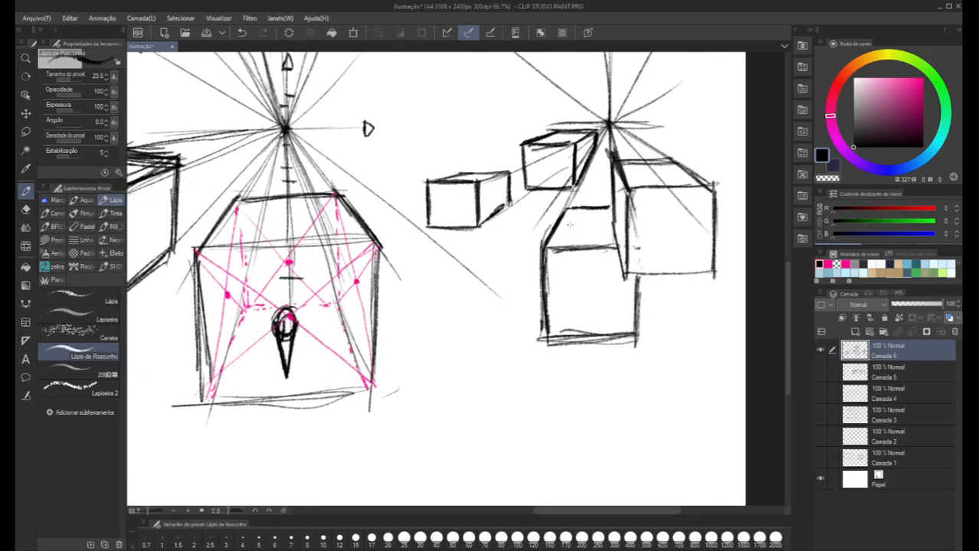
left_click_drag(538, 260, 508, 307)
left_click_drag(530, 271, 476, 372)
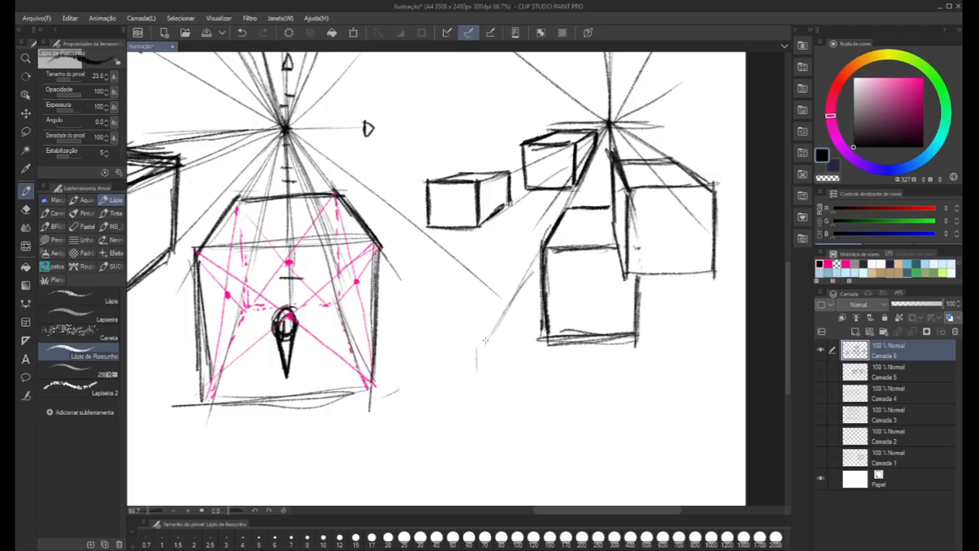
left_click_drag(487, 325, 483, 409)
mouse_move(490, 305)
left_mouse_down()
mouse_move(484, 409)
mouse_move(484, 382)
left_mouse_up()
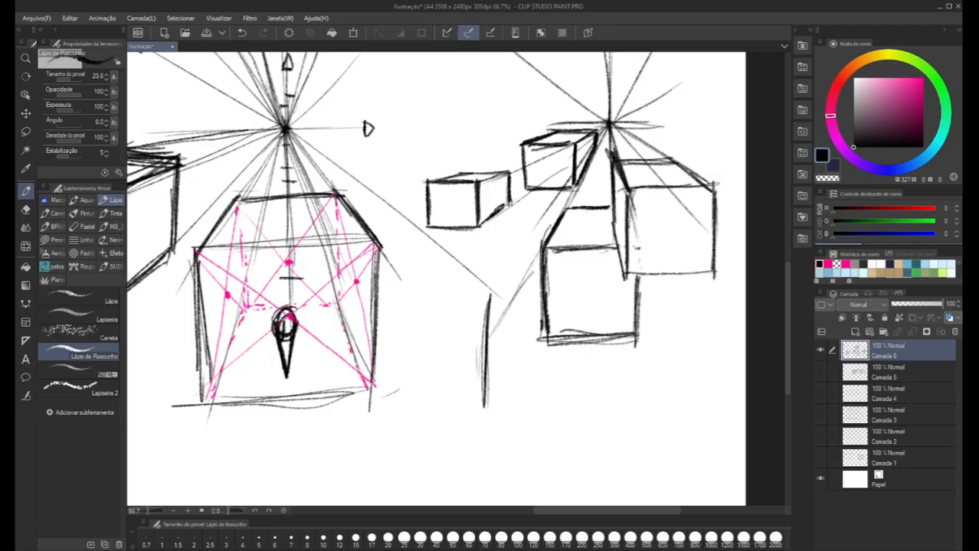
left_click_drag(475, 289, 378, 288)
left_click_drag(400, 325, 397, 332)
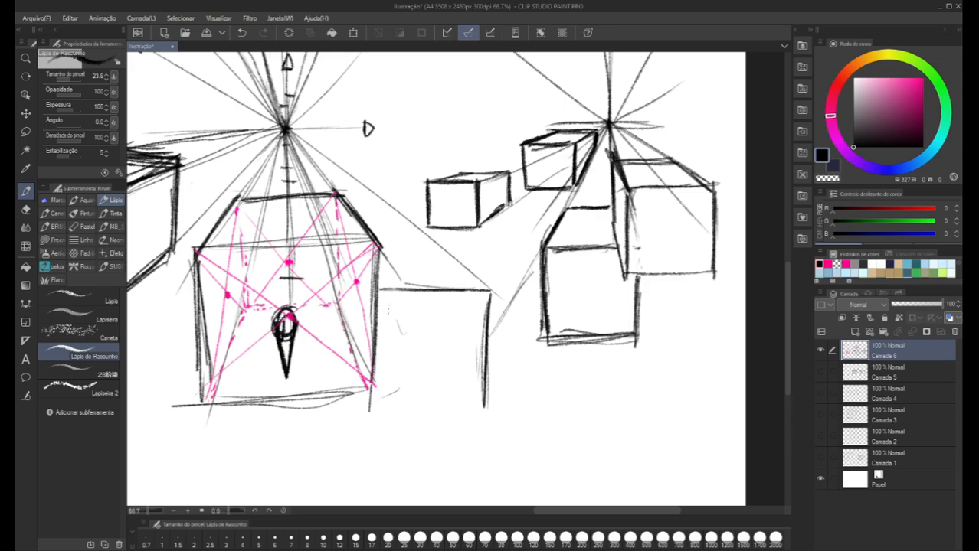
left_click_drag(387, 282, 389, 395)
mouse_move(401, 400)
left_mouse_down()
mouse_move(476, 398)
mouse_move(511, 360)
left_mouse_up()
Draw the larger box's lower right edge receding toward the vanishing point and strengthen the guide lines beside it
left_click_drag(491, 392, 525, 330)
left_click_drag(532, 265, 520, 332)
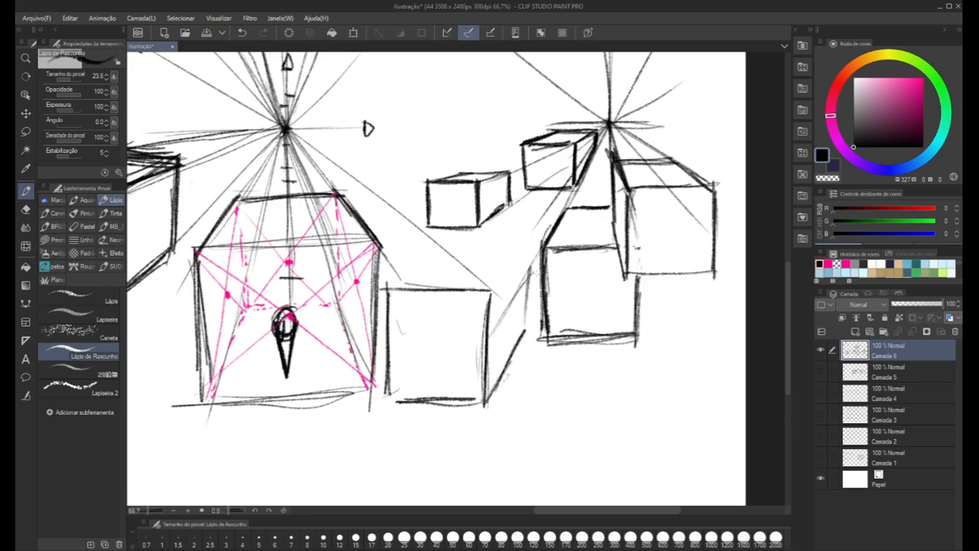
left_click_drag(609, 126, 527, 308)
mouse_move(561, 244)
left_mouse_down()
mouse_move(490, 389)
mouse_move(532, 297)
left_mouse_up()
left_click_drag(490, 392, 520, 321)
left_click_drag(501, 373, 542, 280)
Complete the larger box's right side and top with receding edges, a rear vertical edge and a back top edge
left_click_drag(385, 292, 409, 273)
left_click_drag(609, 129, 569, 210)
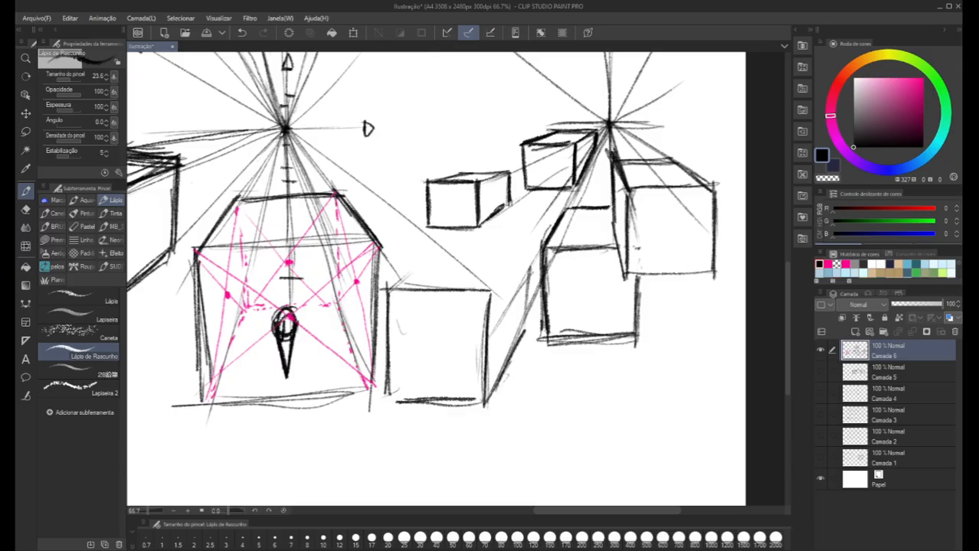
left_click_drag(597, 157, 502, 352)
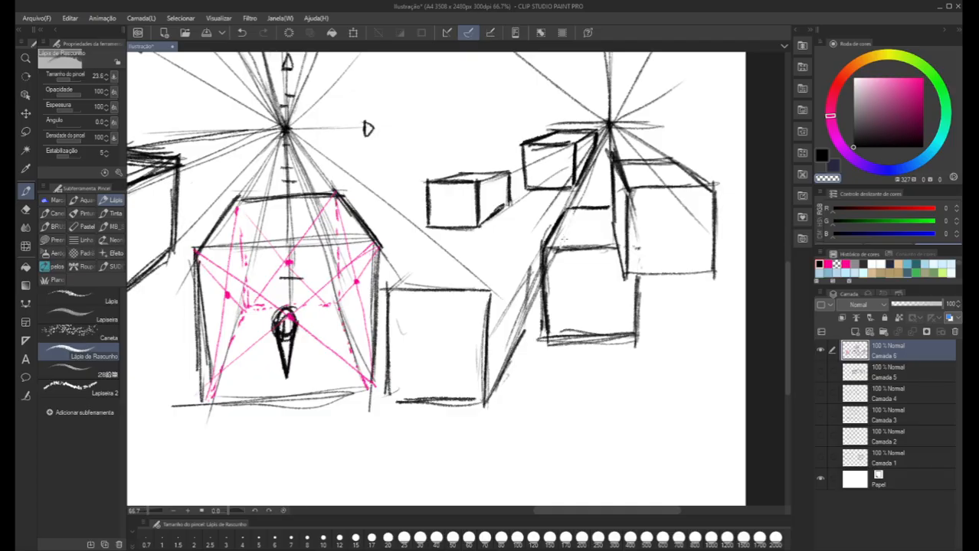
mouse_move(602, 139)
left_mouse_down()
mouse_move(563, 214)
mouse_move(509, 337)
left_mouse_up()
left_click_drag(531, 297, 494, 380)
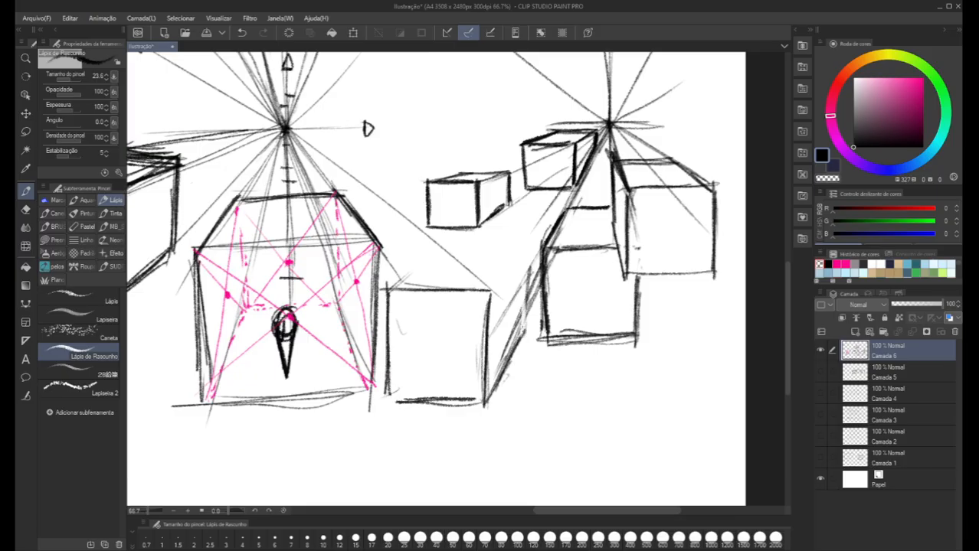
left_click_drag(524, 331, 526, 262)
mouse_move(499, 299)
left_mouse_down()
mouse_move(526, 264)
mouse_move(418, 269)
mouse_move(280, 353)
mouse_move(307, 363)
left_mouse_up()
Sketch a guide line rising up-left from the vanishing point and draw a tiny box with its underside showing just above the point
left_click_drag(496, 182, 501, 198)
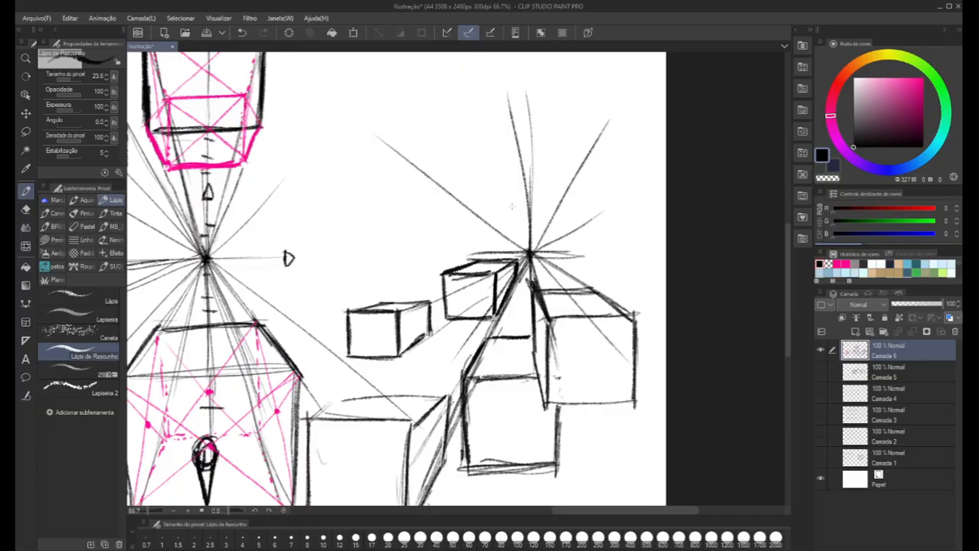
left_click_drag(528, 249, 457, 113)
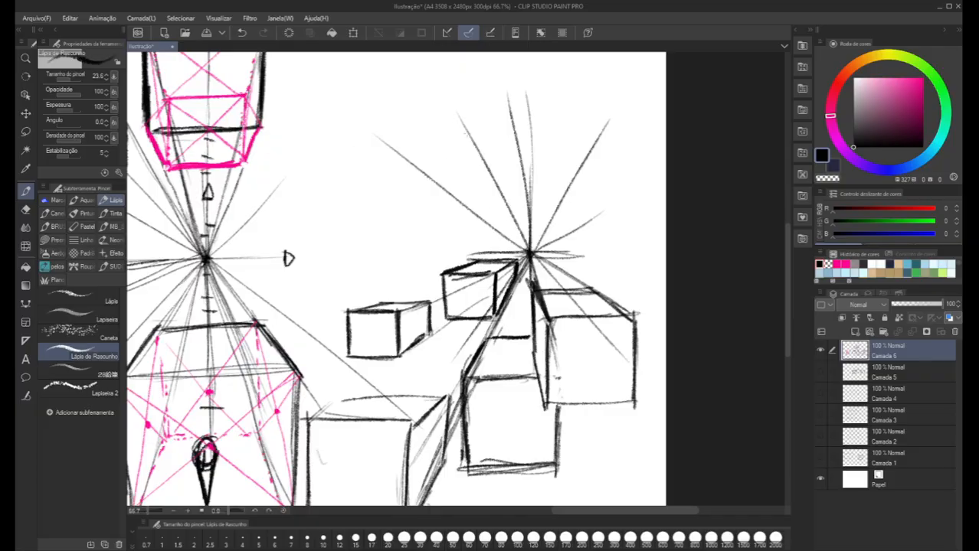
key("ctrl+z")
mouse_move(509, 227)
left_mouse_down()
mouse_move(521, 274)
mouse_move(502, 224)
left_mouse_up()
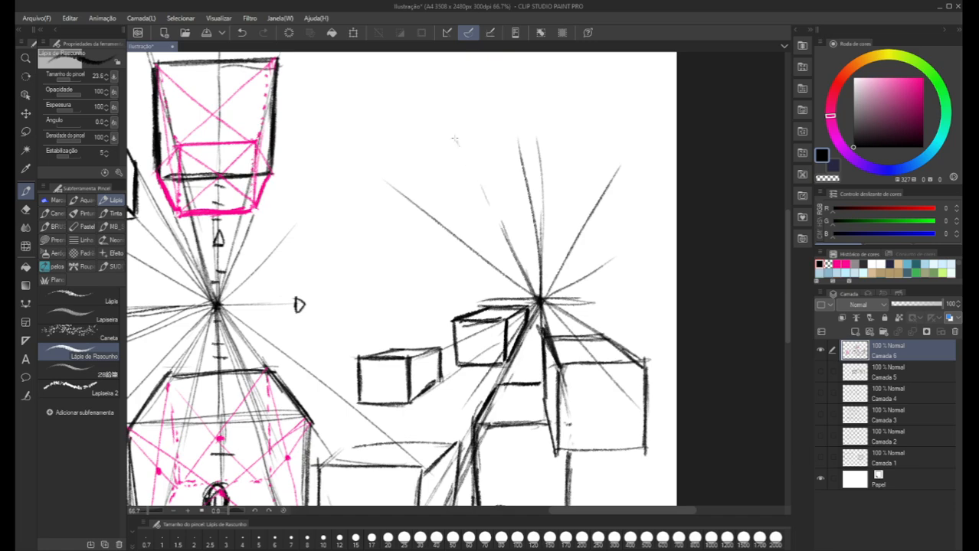
left_click_drag(451, 133, 481, 192)
mouse_move(537, 276)
left_mouse_down()
mouse_move(506, 284)
mouse_move(538, 283)
mouse_move(509, 262)
mouse_move(536, 261)
mouse_move(525, 251)
mouse_move(541, 250)
mouse_move(543, 288)
mouse_move(538, 256)
left_mouse_up()
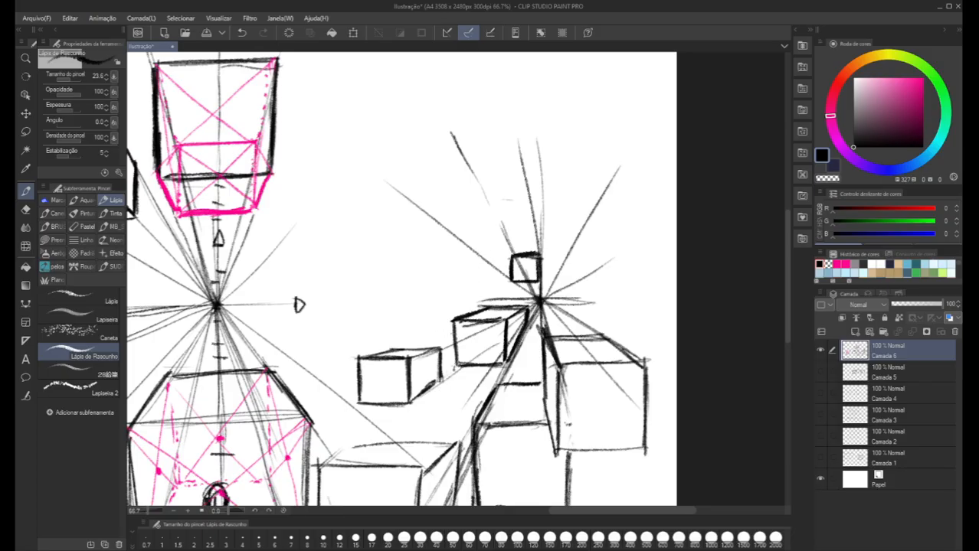
mouse_move(542, 293)
left_mouse_down()
mouse_move(538, 307)
mouse_move(544, 293)
left_mouse_up()
key("ctrl+z")
mouse_move(539, 281)
left_mouse_down()
mouse_move(539, 289)
mouse_move(516, 289)
mouse_move(511, 274)
mouse_move(538, 281)
left_mouse_up()
Draw a large square front face above and left of the vanishing point, its lower right corner meeting the tiny box
left_click_drag(496, 261, 389, 267)
left_click_drag(461, 265, 451, 267)
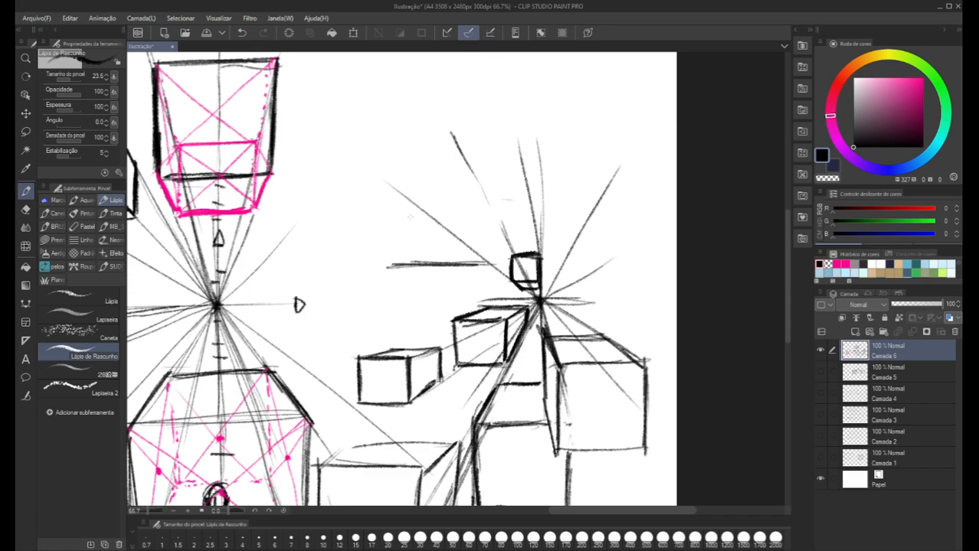
left_click_drag(390, 264, 388, 147)
left_click_drag(387, 245, 388, 143)
scroll(383, 243, "down", 1)
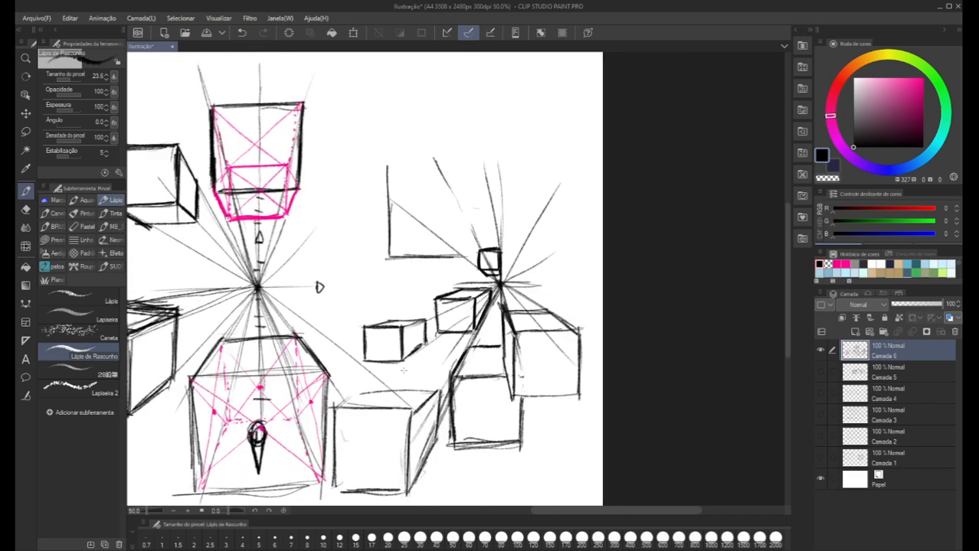
left_click_drag(392, 254, 389, 169)
mouse_move(469, 257)
left_mouse_down()
mouse_move(449, 260)
mouse_move(482, 257)
mouse_move(478, 173)
left_mouse_up()
mouse_move(475, 222)
left_mouse_down()
mouse_move(477, 170)
mouse_move(452, 158)
mouse_move(380, 160)
mouse_move(481, 161)
left_mouse_up()
mouse_move(383, 162)
left_mouse_down()
mouse_move(385, 247)
mouse_move(384, 202)
left_mouse_up()
left_click_drag(389, 253, 387, 199)
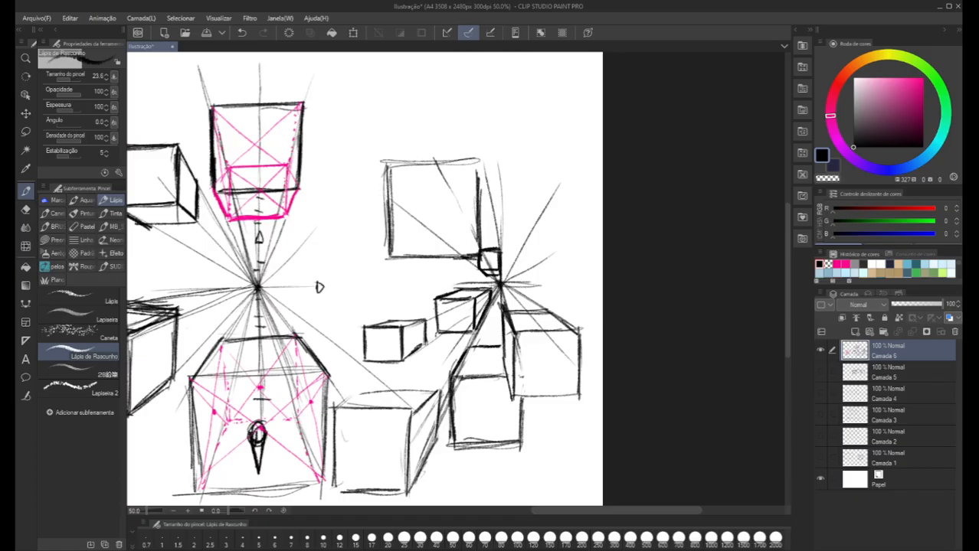
Draw and darken the edge receding from the large square's lower left corner to the vanishing point
left_click_drag(383, 251, 435, 266)
left_click_drag(387, 252, 510, 295)
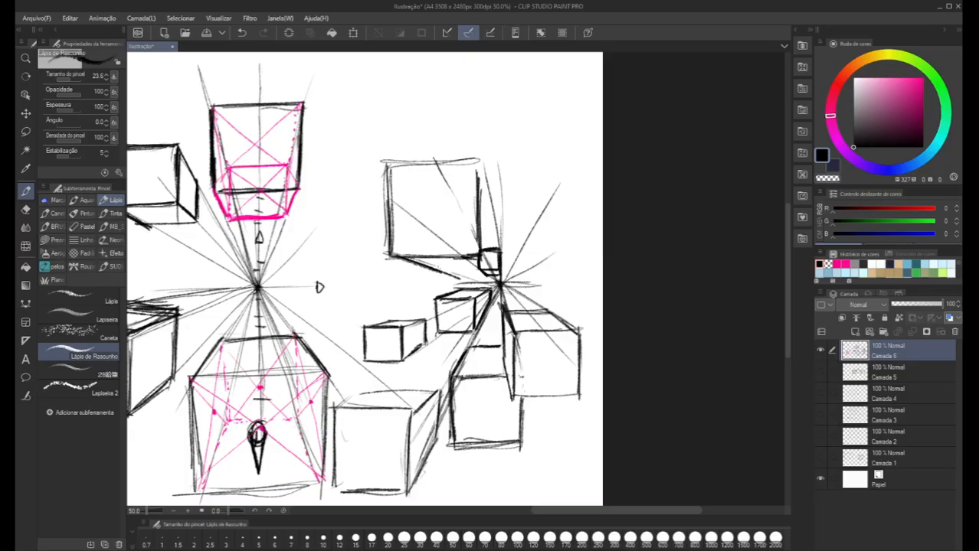
left_click_drag(430, 266, 497, 287)
left_click_drag(392, 255, 490, 285)
left_click_drag(422, 263, 490, 280)
left_click_drag(386, 257, 494, 284)
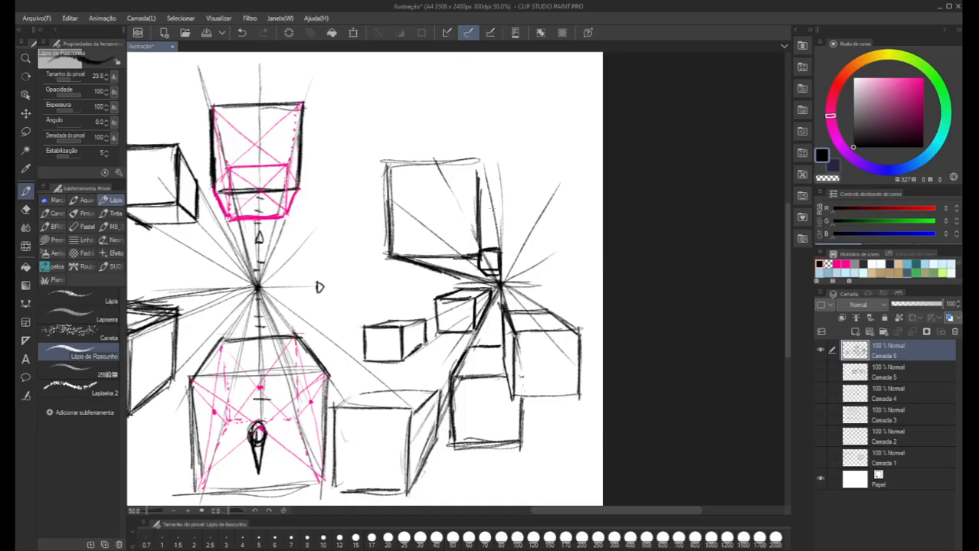
Draw the large box's upper right receding edge and rear vertical edge, and lighten the excess pencil with transparent colour
left_click_drag(490, 226, 492, 245)
mouse_move(477, 162)
left_mouse_down()
mouse_move(500, 219)
mouse_move(494, 260)
left_mouse_up()
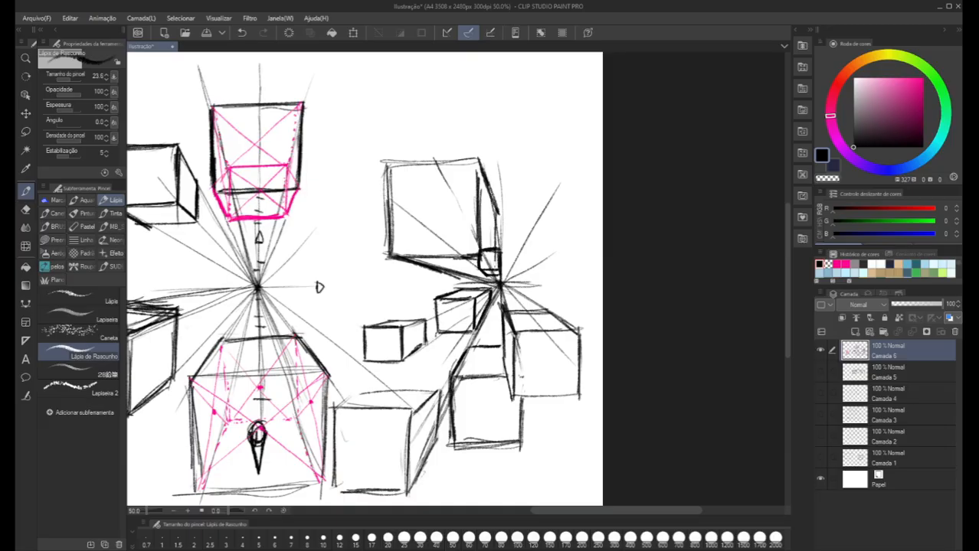
left_click_drag(495, 215, 494, 271)
mouse_move(476, 159)
left_mouse_down()
mouse_move(482, 211)
mouse_move(482, 189)
mouse_move(490, 205)
left_mouse_up()
mouse_move(481, 174)
left_mouse_down()
mouse_move(494, 219)
mouse_move(496, 210)
left_mouse_up()
key("c")
left_click_drag(483, 165, 499, 218)
Switch to pink, erase along the black right side edge, and outline the large box's right side and underside in pink
left_click_drag(897, 125, 924, 48)
key("c")
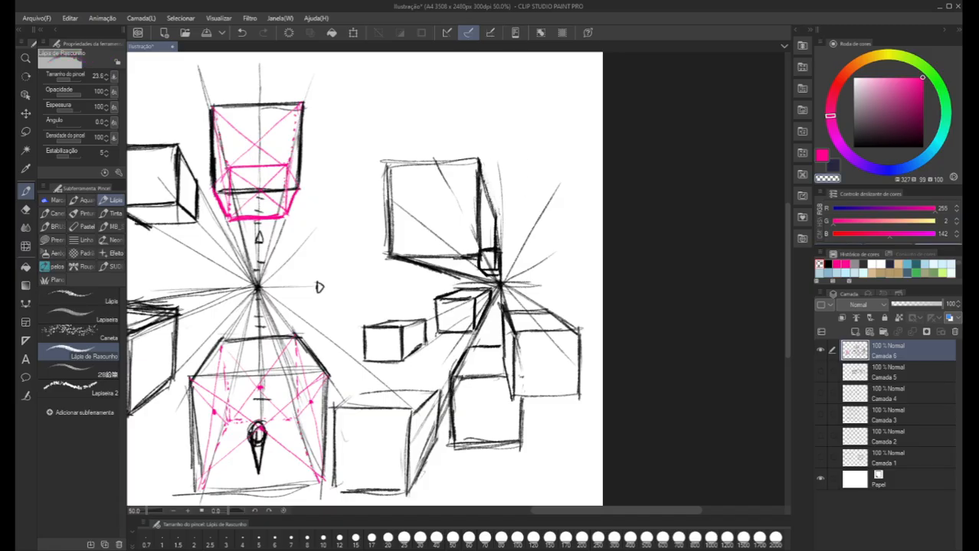
left_click_drag(478, 161, 494, 263)
key("c")
left_click_drag(490, 219, 490, 272)
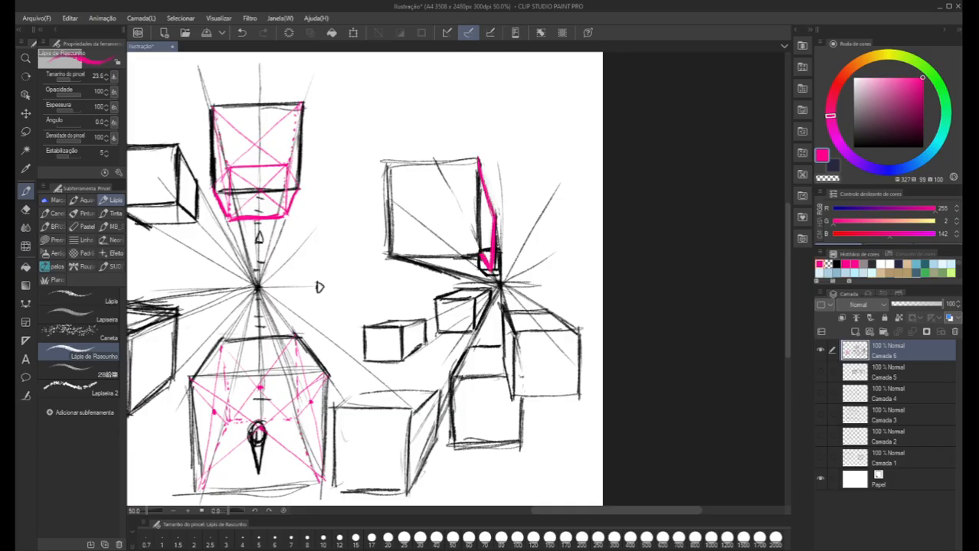
mouse_move(488, 270)
left_mouse_down()
mouse_move(430, 271)
mouse_move(391, 258)
mouse_move(433, 274)
left_mouse_up()
Draw a pink square front face up-right of the vanishing point, running off the page's right edge
left_click_drag(349, 246, 314, 206)
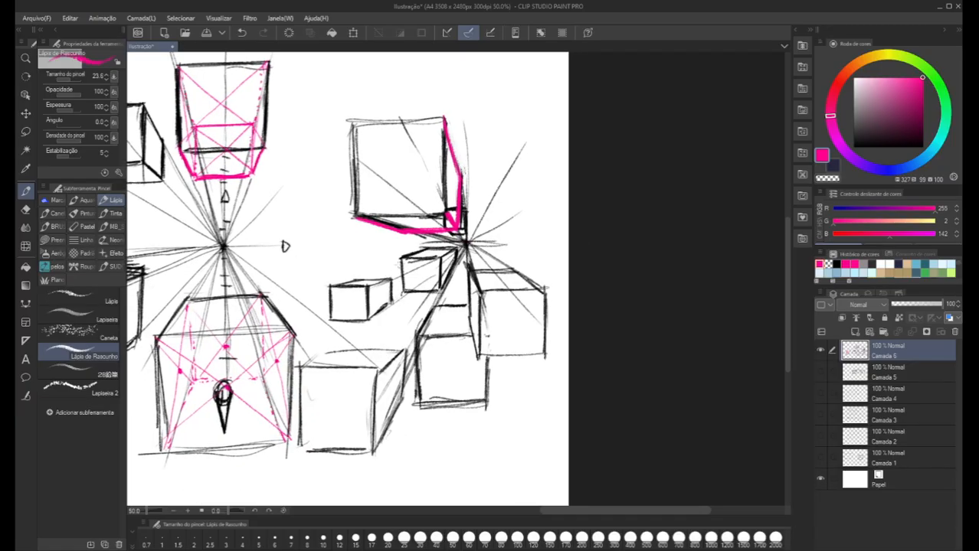
left_click_drag(424, 256, 421, 246)
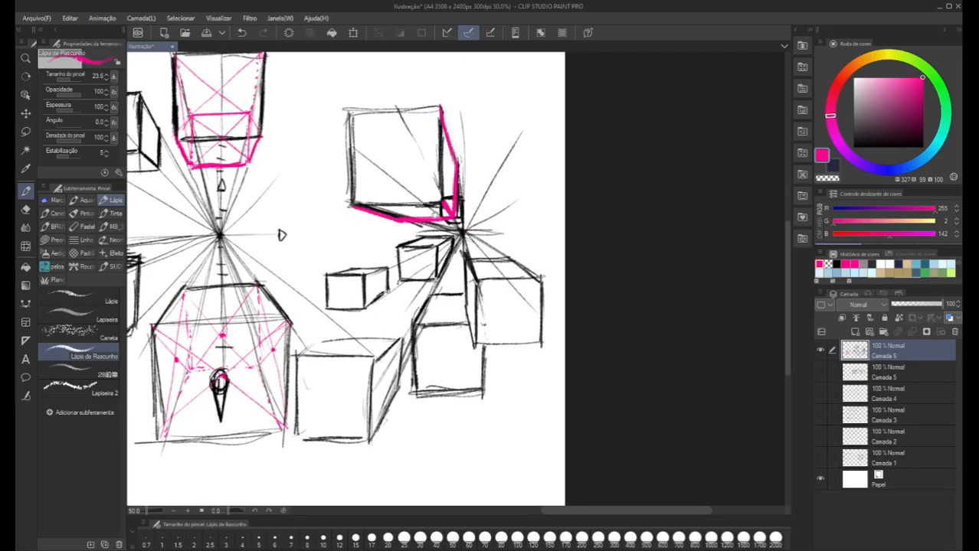
left_click_drag(479, 138, 476, 215)
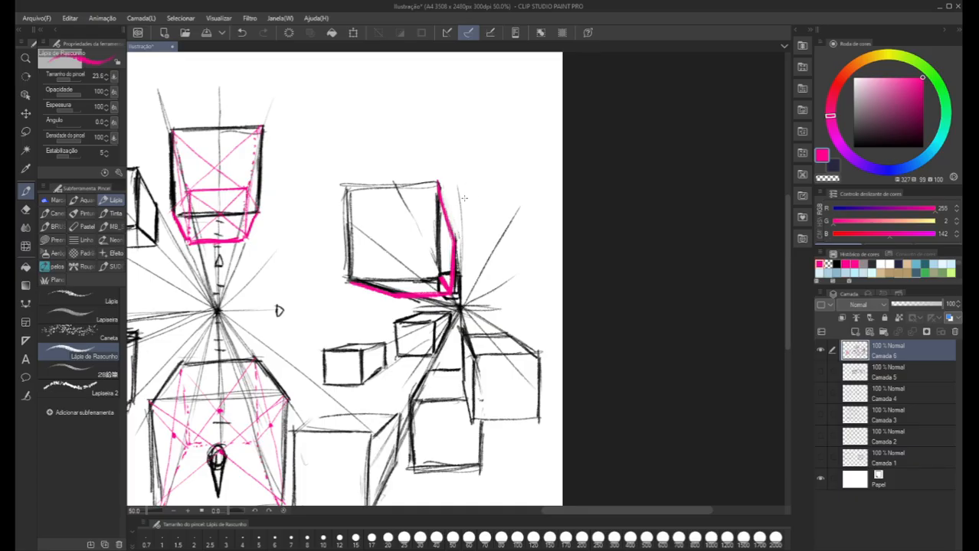
mouse_move(562, 185)
left_mouse_down()
mouse_move(502, 187)
mouse_move(495, 110)
left_mouse_up()
mouse_move(562, 109)
left_mouse_down()
mouse_move(488, 113)
mouse_move(495, 147)
left_mouse_up()
left_click_drag(494, 113, 494, 137)
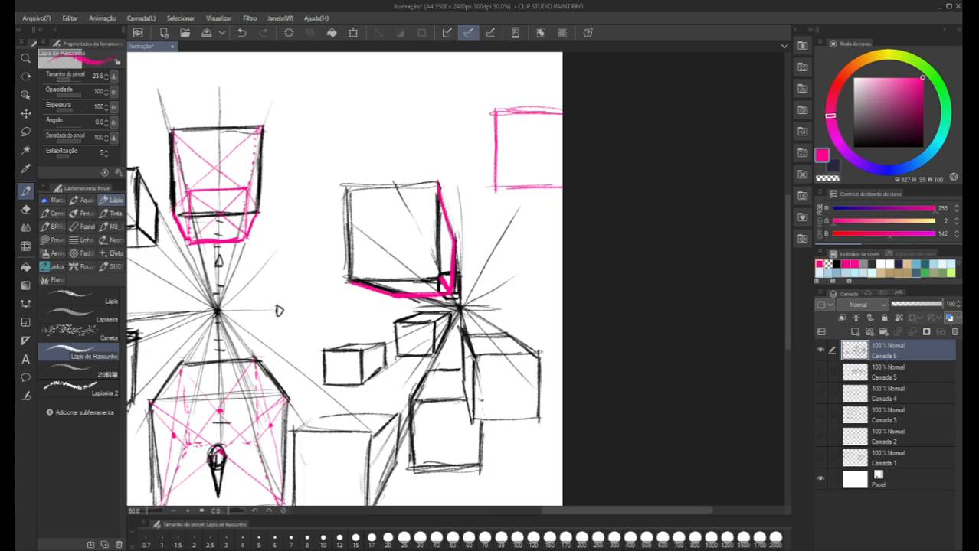
Draw pink guide lines from the vanishing point to the pink square's lower left and upper left corners, undoing the excess strokes
left_click_drag(461, 305, 494, 191)
left_click_drag(472, 272, 478, 254)
mouse_move(494, 114)
left_mouse_down()
mouse_move(462, 305)
mouse_move(493, 109)
left_mouse_up()
key("ctrl+z")
key("ctrl+z")
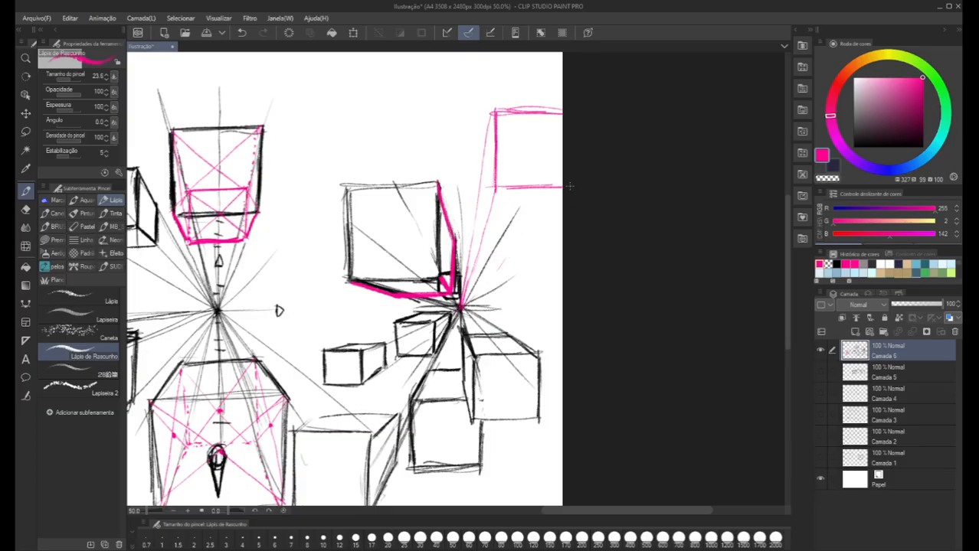
Add a guide line from the pink box's lower right to the vanishing point and close its left side and underside
left_click_drag(569, 187, 462, 304)
key("ctrl+z")
left_click_drag(568, 186, 501, 256)
mouse_move(484, 204)
left_mouse_down()
mouse_move(483, 230)
mouse_move(483, 178)
mouse_move(484, 227)
left_mouse_up()
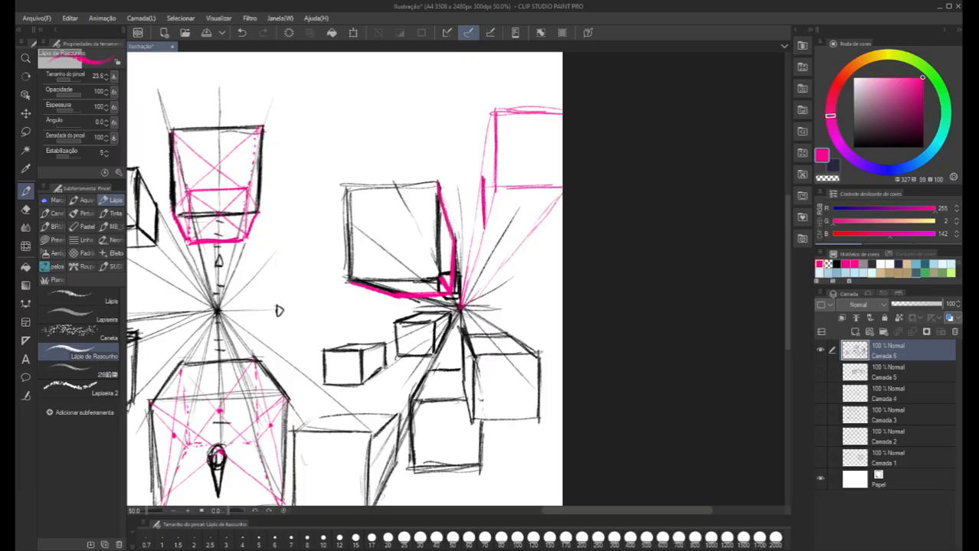
key("ctrl+z")
mouse_move(490, 115)
left_mouse_down()
mouse_move(482, 220)
mouse_move(485, 165)
mouse_move(485, 209)
mouse_move(542, 217)
mouse_move(490, 219)
mouse_move(540, 216)
mouse_move(566, 190)
left_mouse_up()
scroll(411, 304, "down", 1)
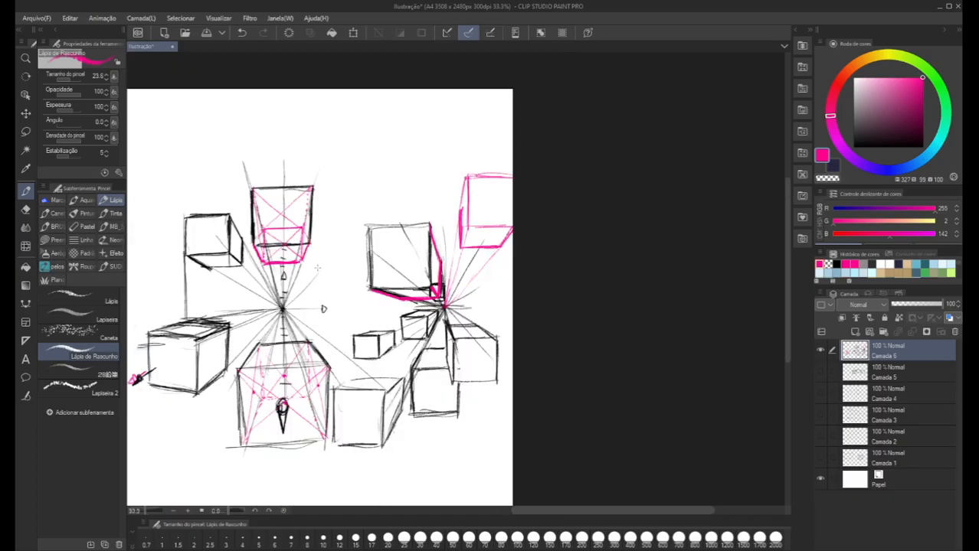
Draw a small pink box between the large pink box and the vanishing point
left_click_drag(366, 339, 344, 313)
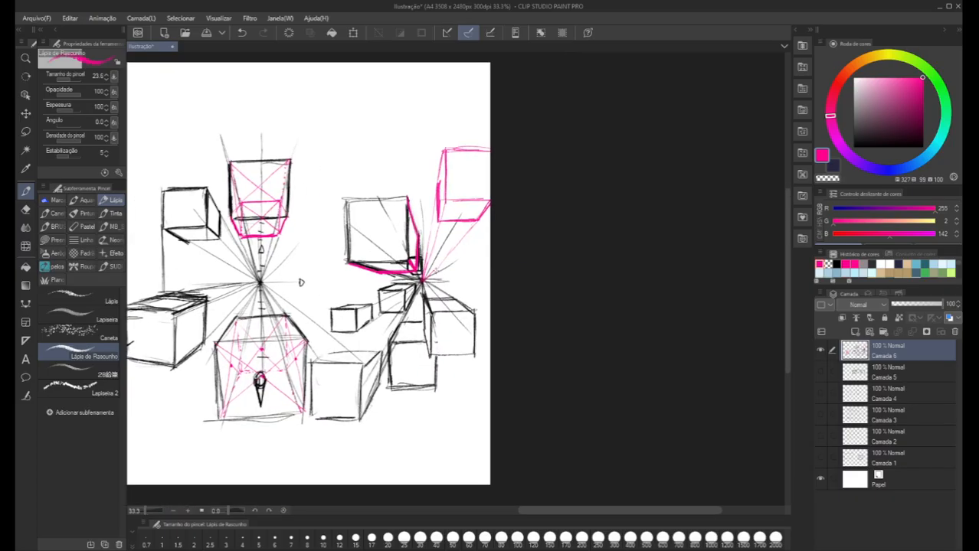
mouse_move(434, 269)
left_mouse_down()
mouse_move(442, 252)
mouse_move(462, 265)
mouse_move(471, 255)
mouse_move(448, 250)
mouse_move(434, 262)
mouse_move(472, 254)
mouse_move(444, 255)
mouse_move(439, 245)
mouse_move(433, 269)
mouse_move(476, 256)
mouse_move(452, 238)
left_mouse_up()
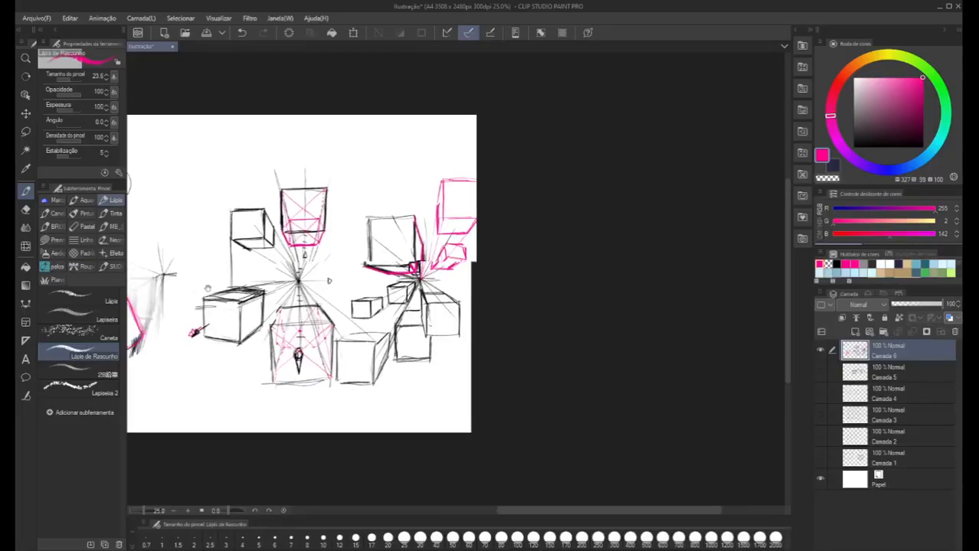
scroll(333, 309, "down", 2)
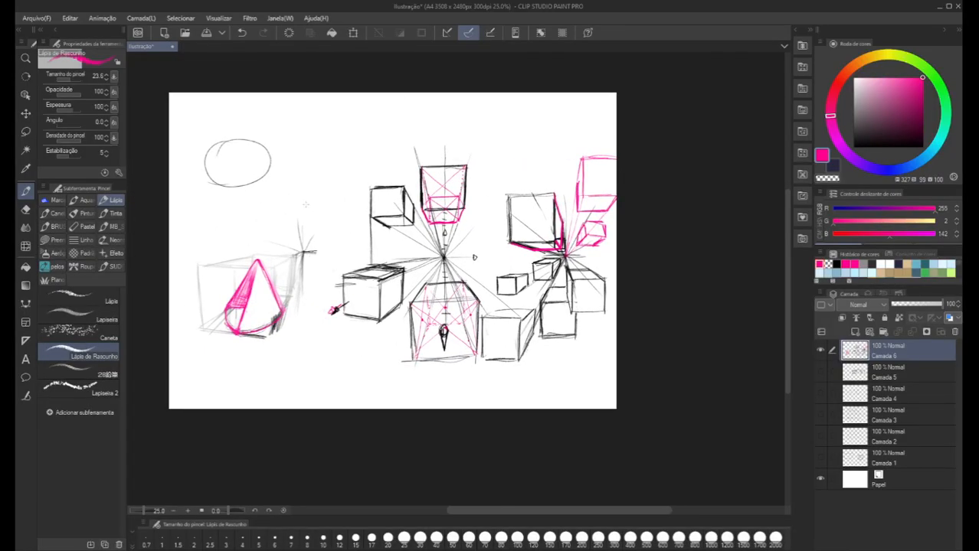